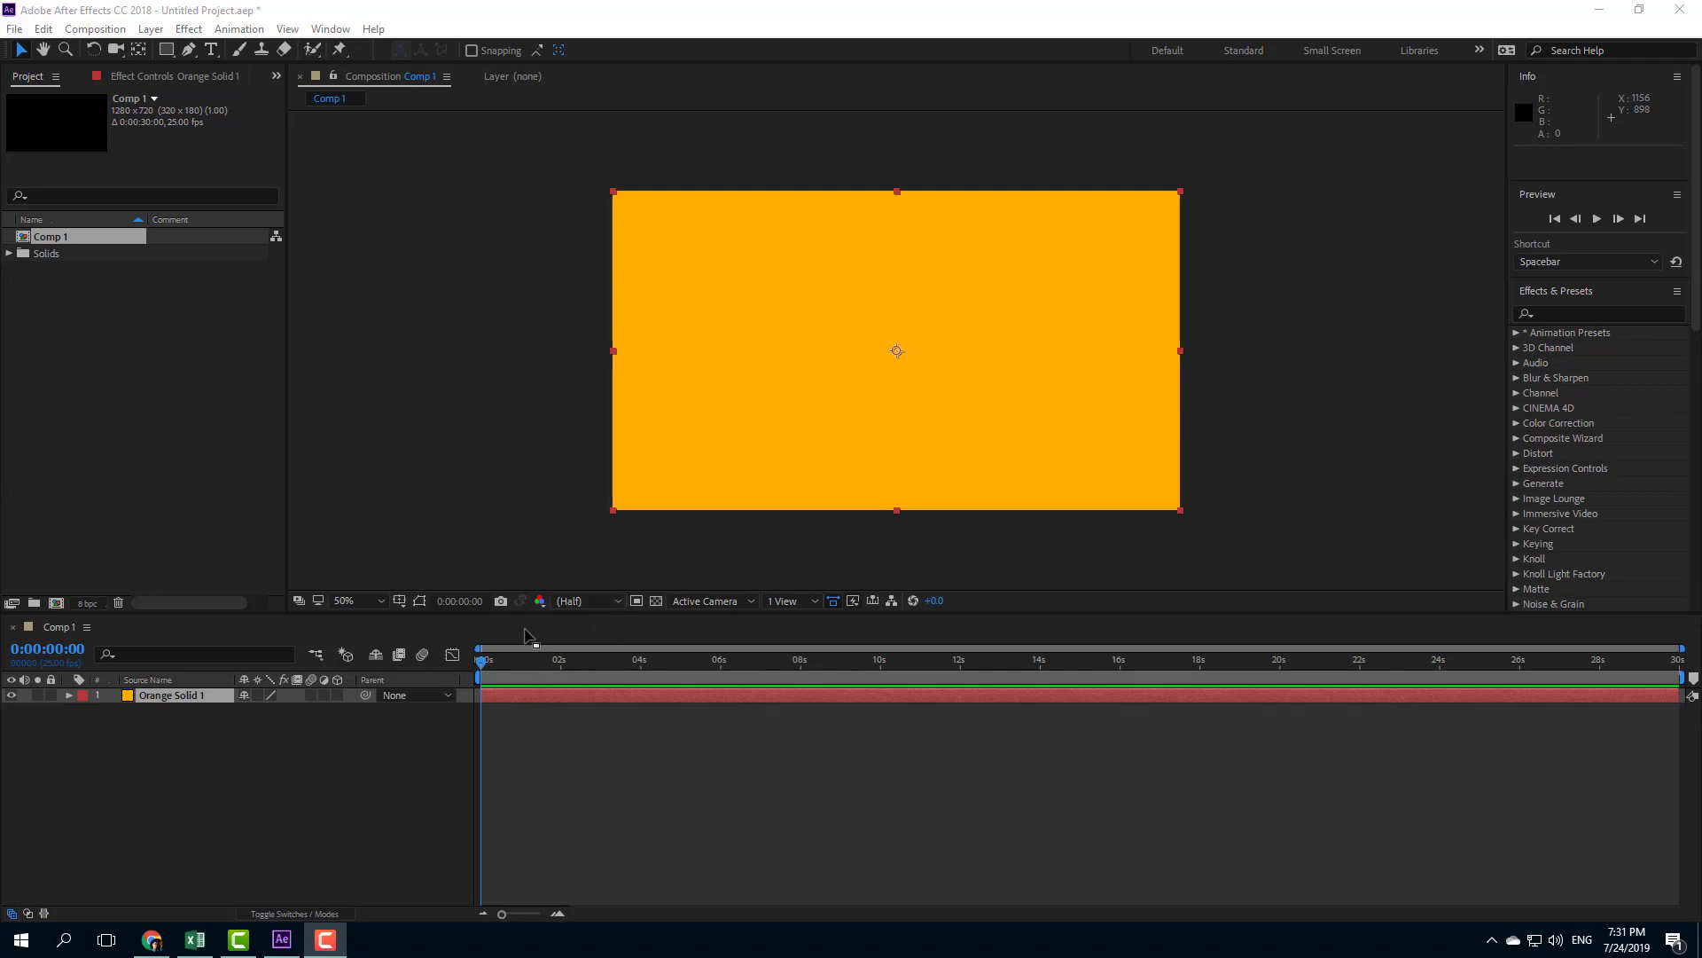
- Fit the view up to 100%, apply the Element effect to Orange Solid 1, and open Scene Setup
click(373, 602)
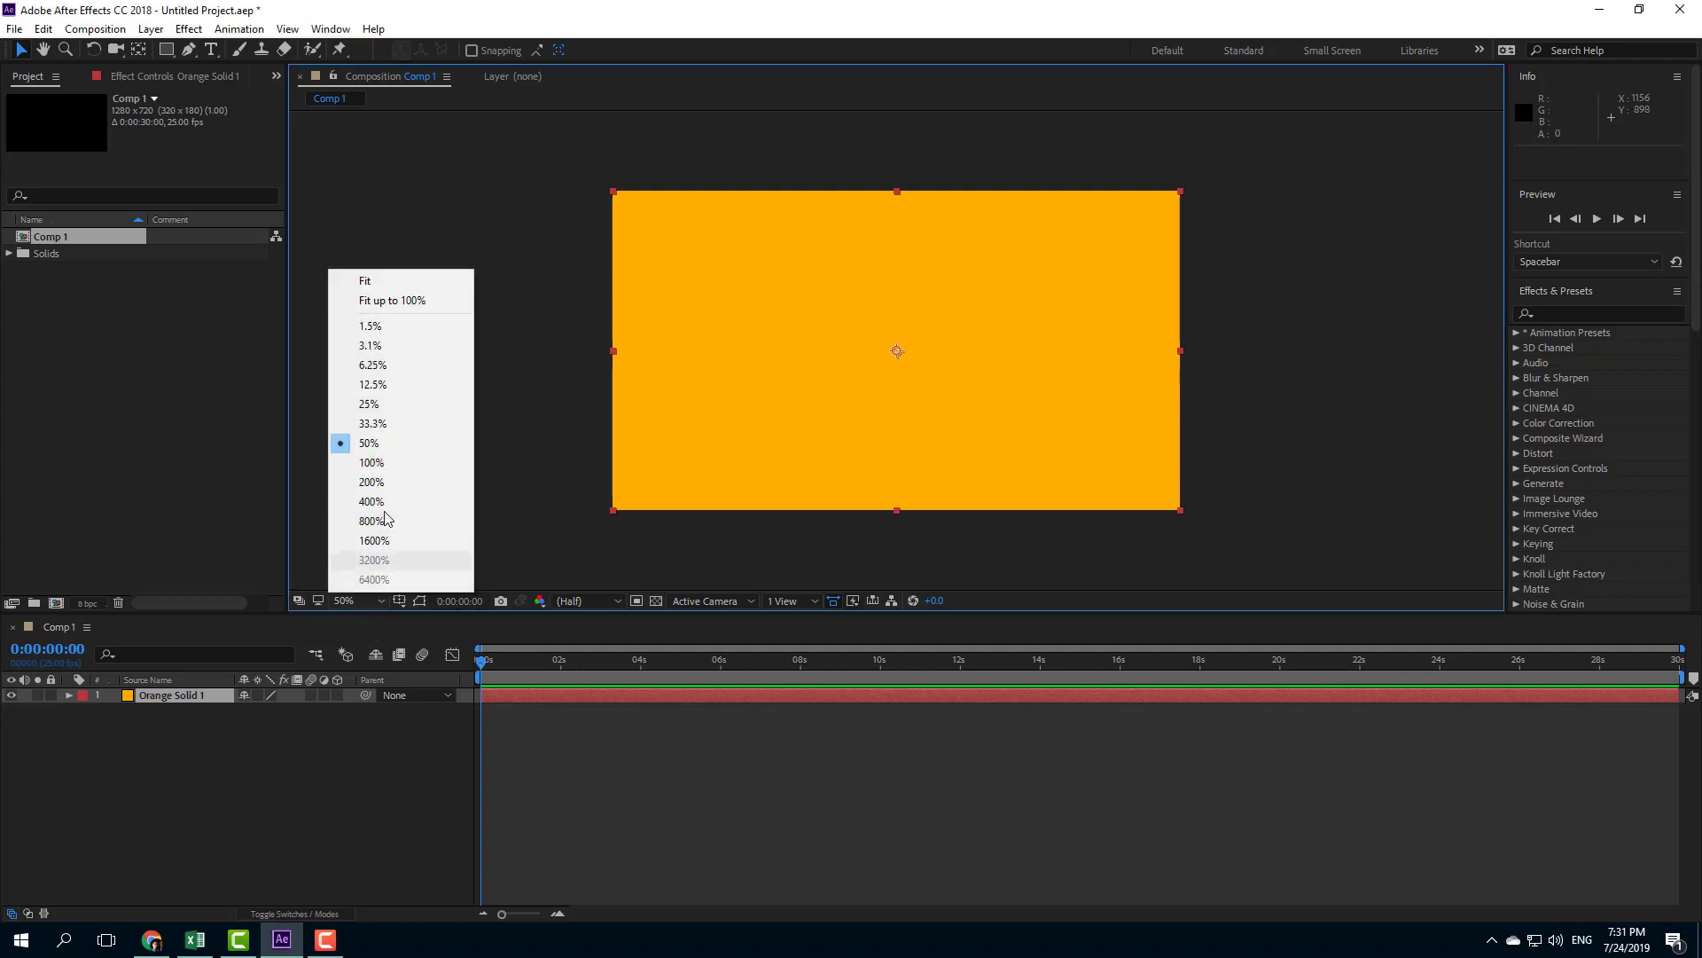
click(394, 301)
click(1564, 312)
text(element)
drag(1563, 352, 1146, 372)
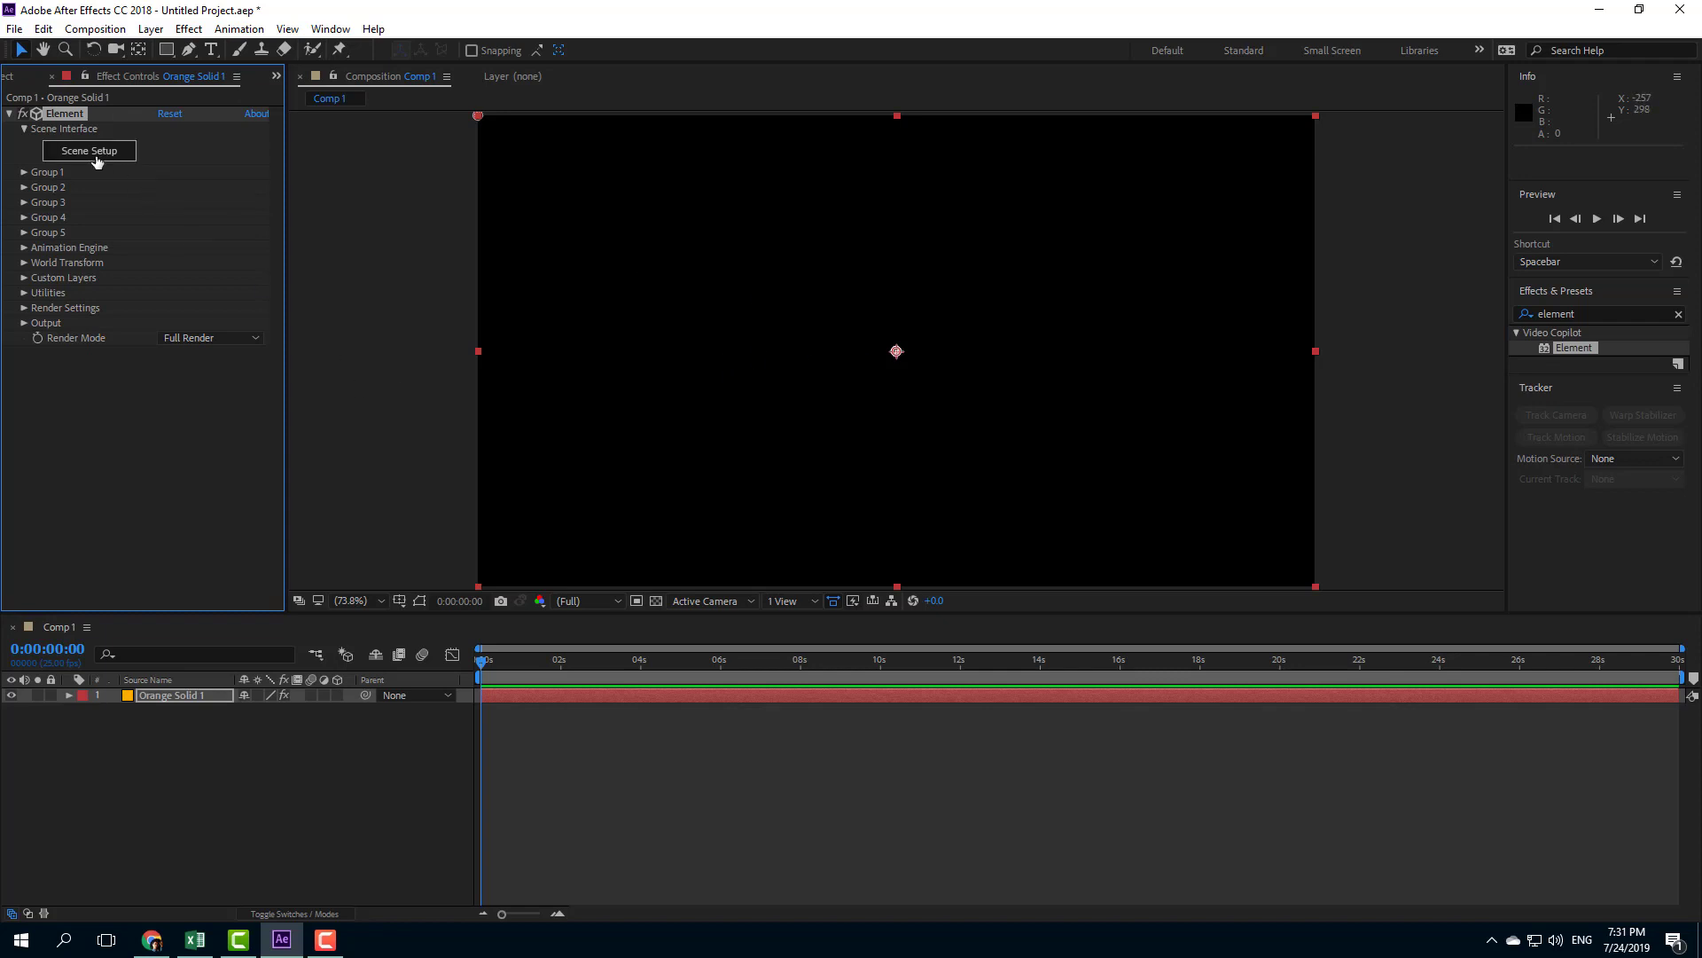
click(80, 151)
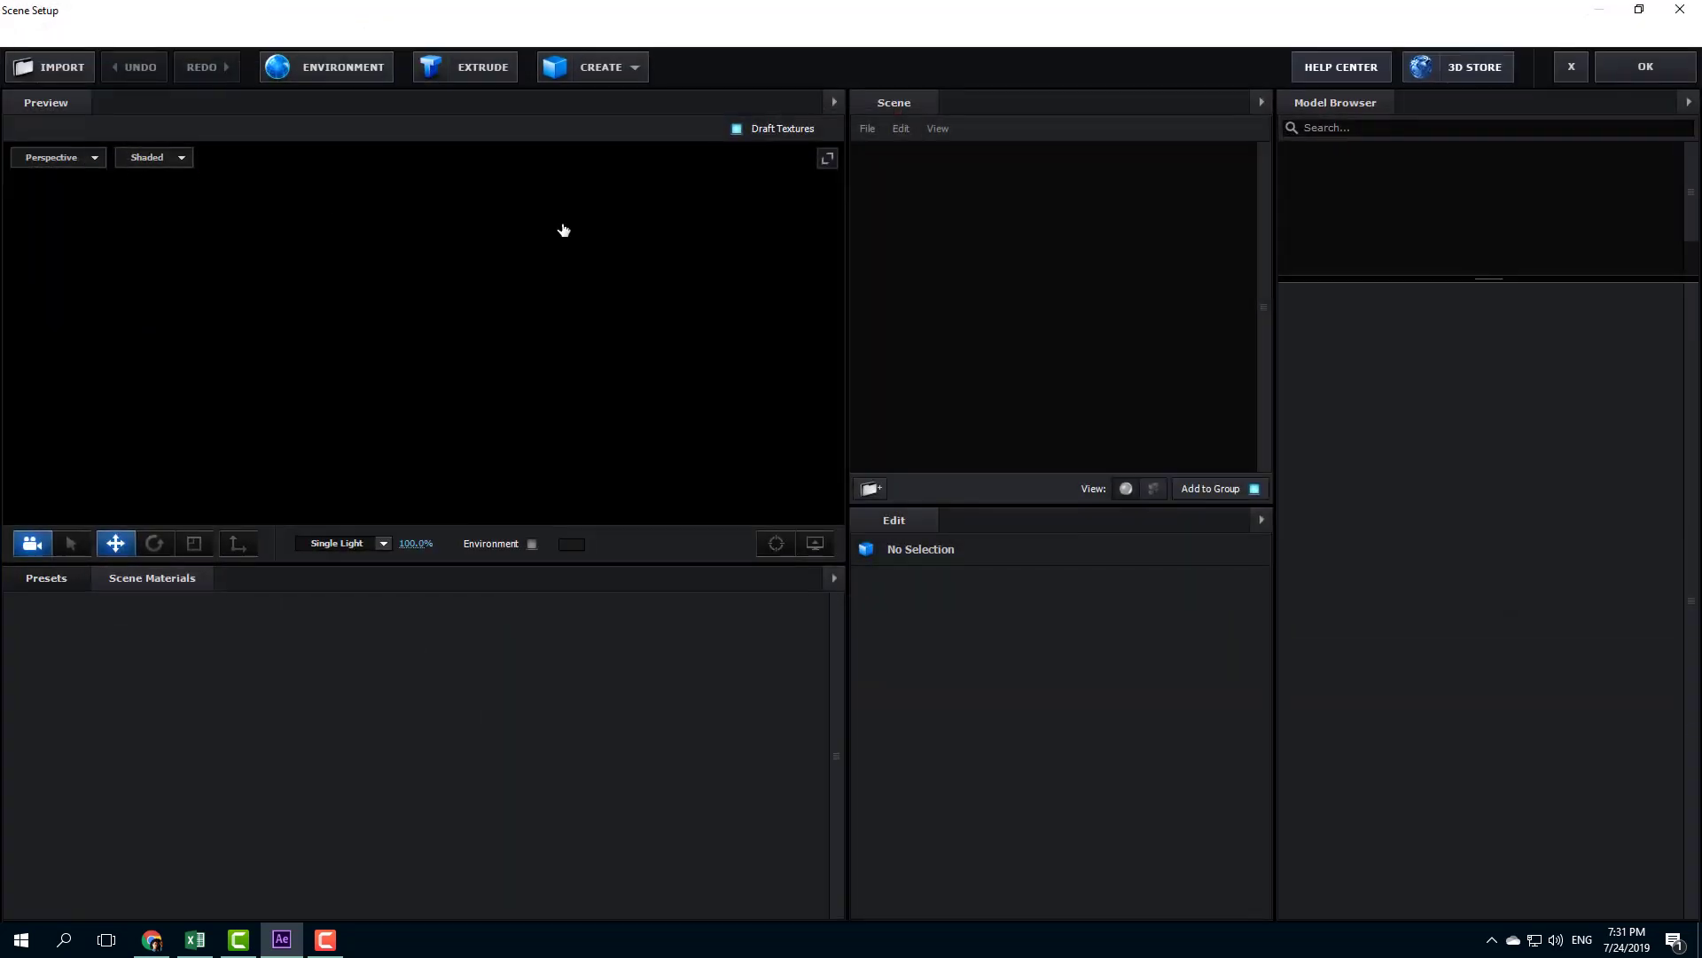
- Add the Starter_Pack_Physical alarm_clock model, orbit the preview, and confirm back to the composition
click(1369, 172)
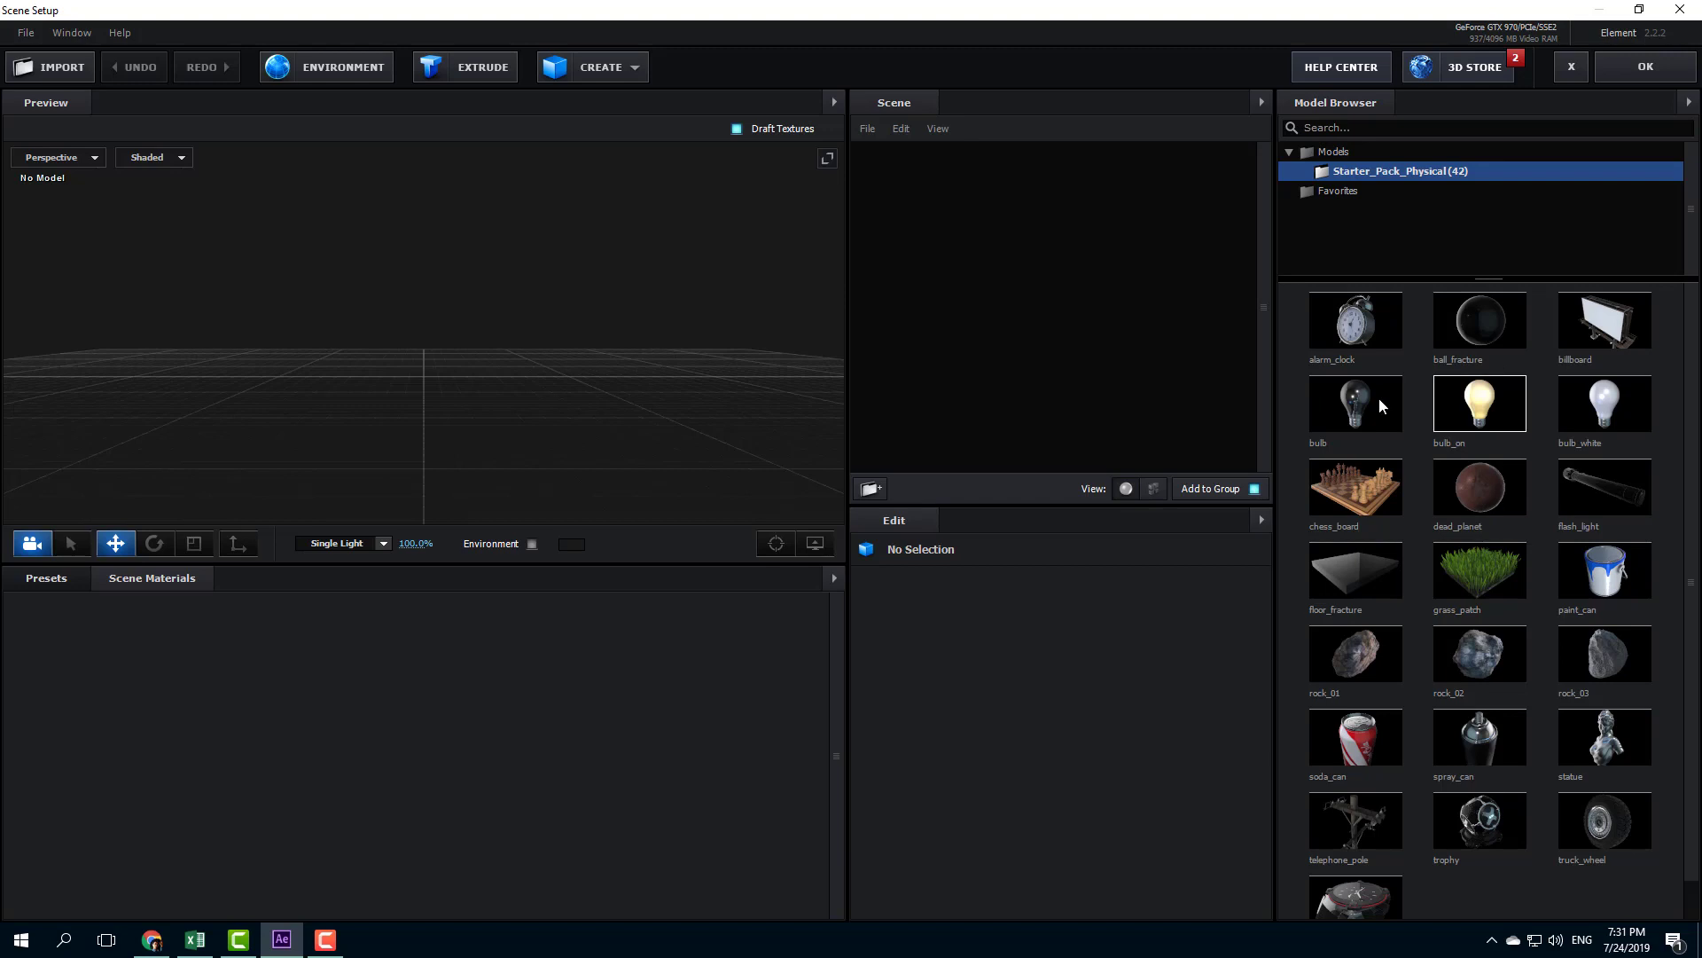
double_click(1370, 337)
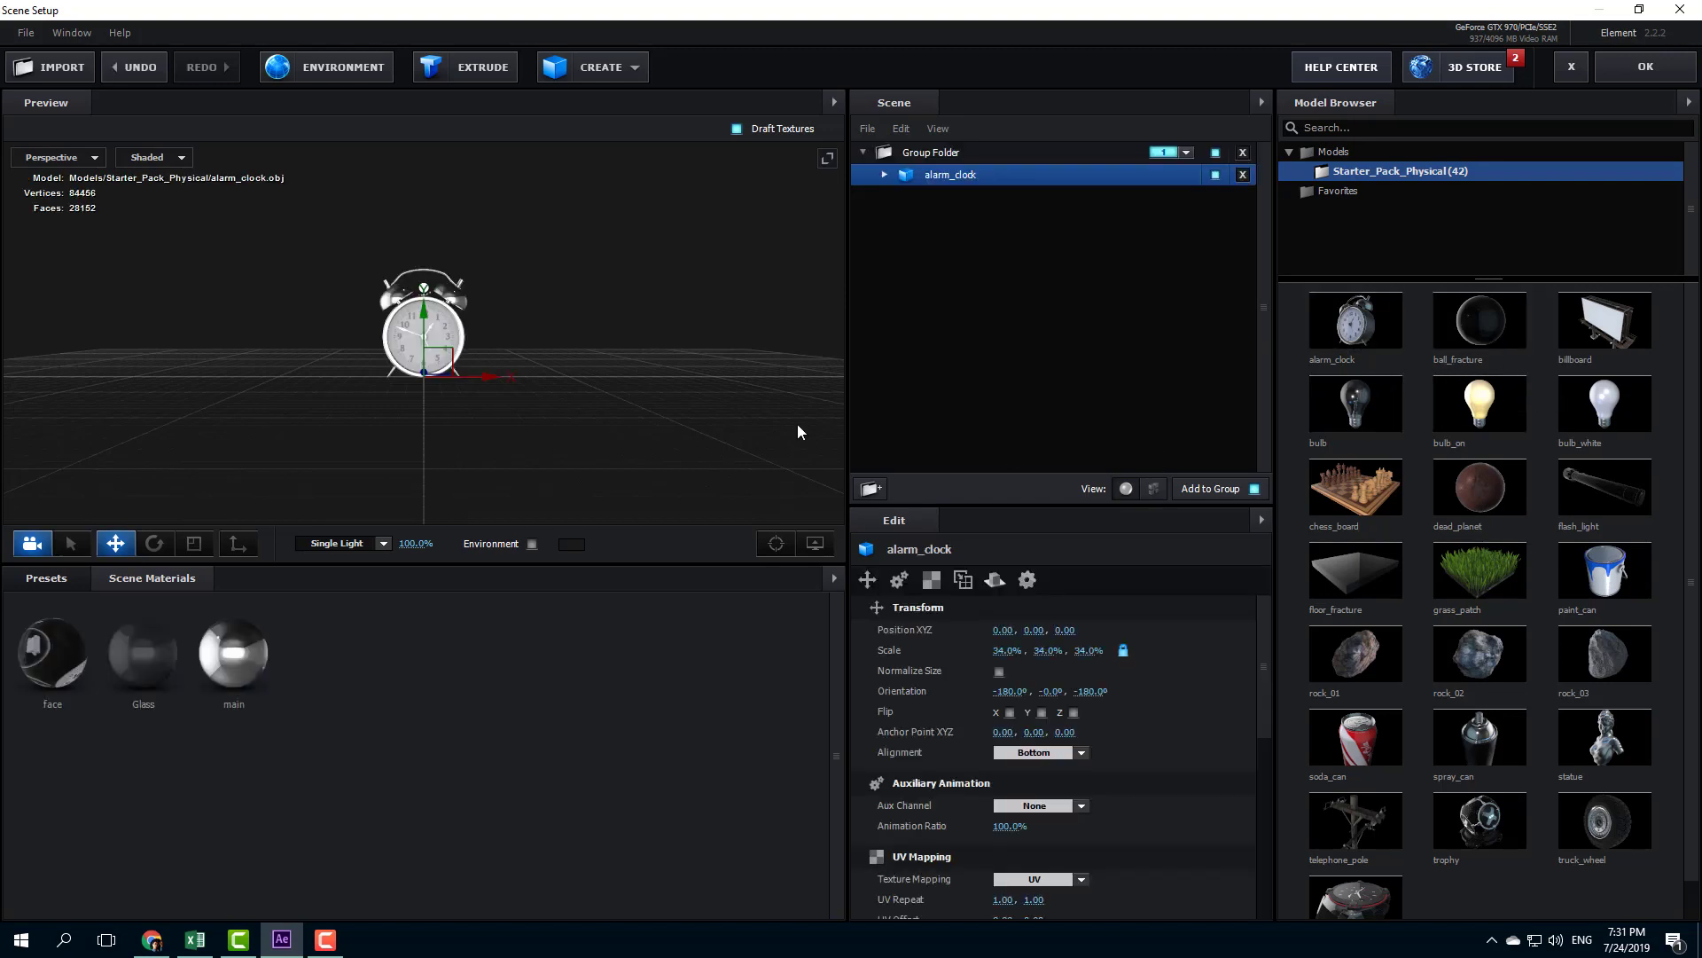
scroll(556, 314, up, 5)
drag(642, 342, 384, 470)
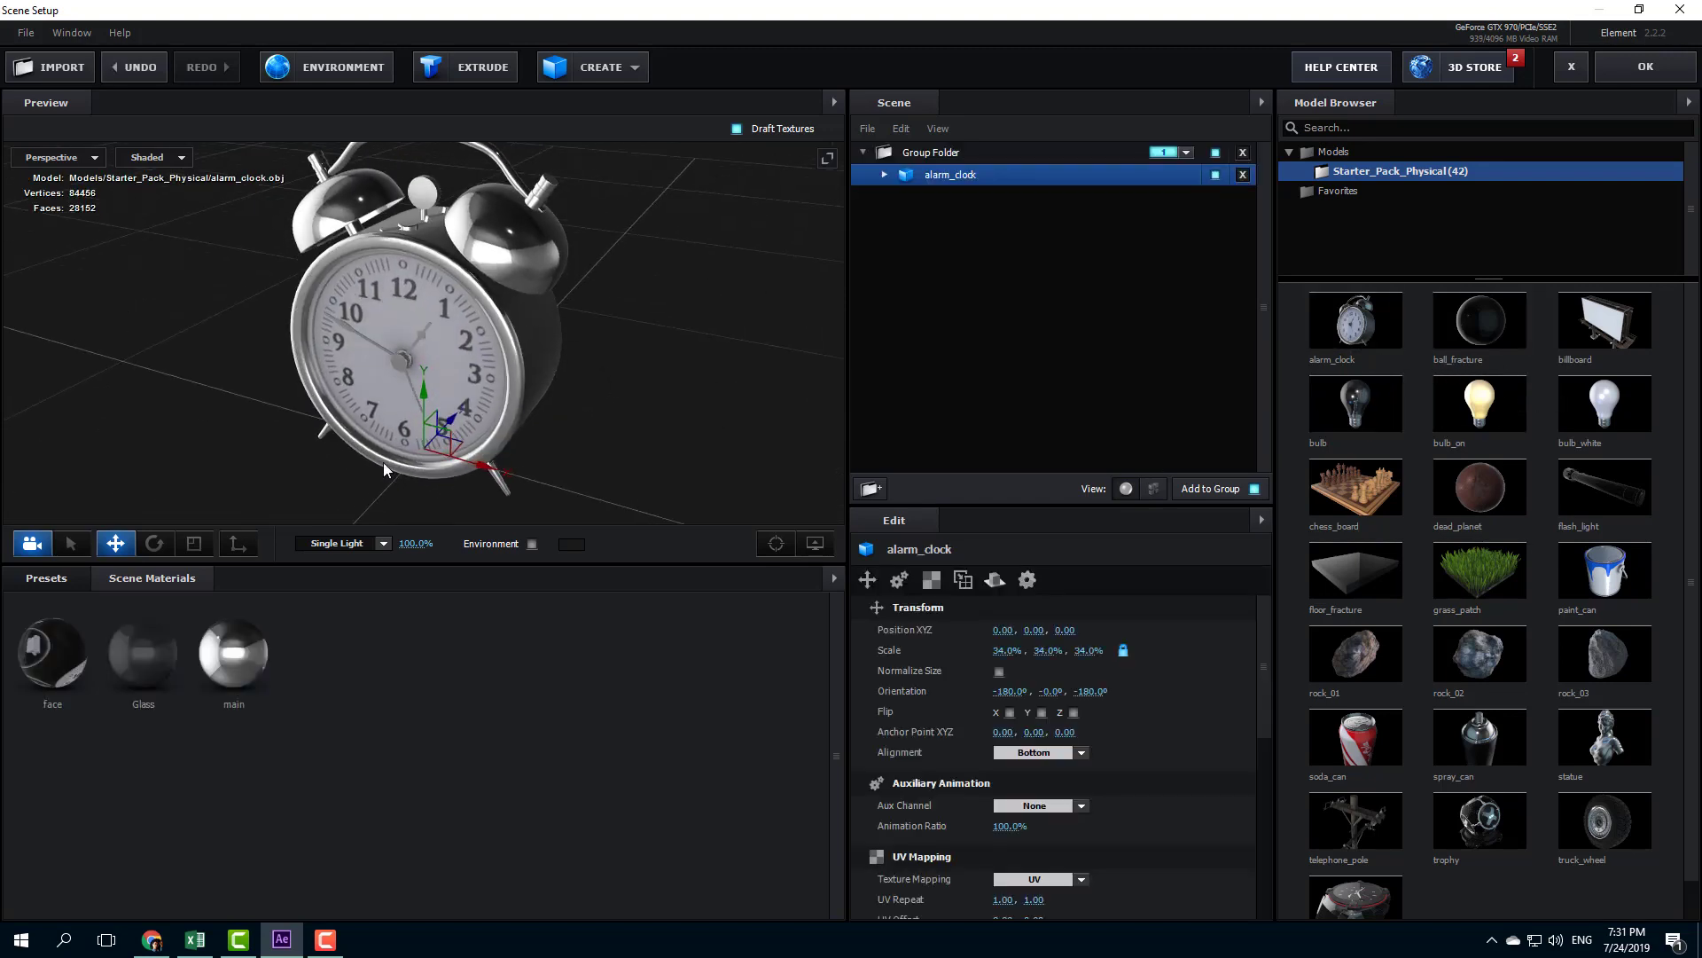
click(1676, 74)
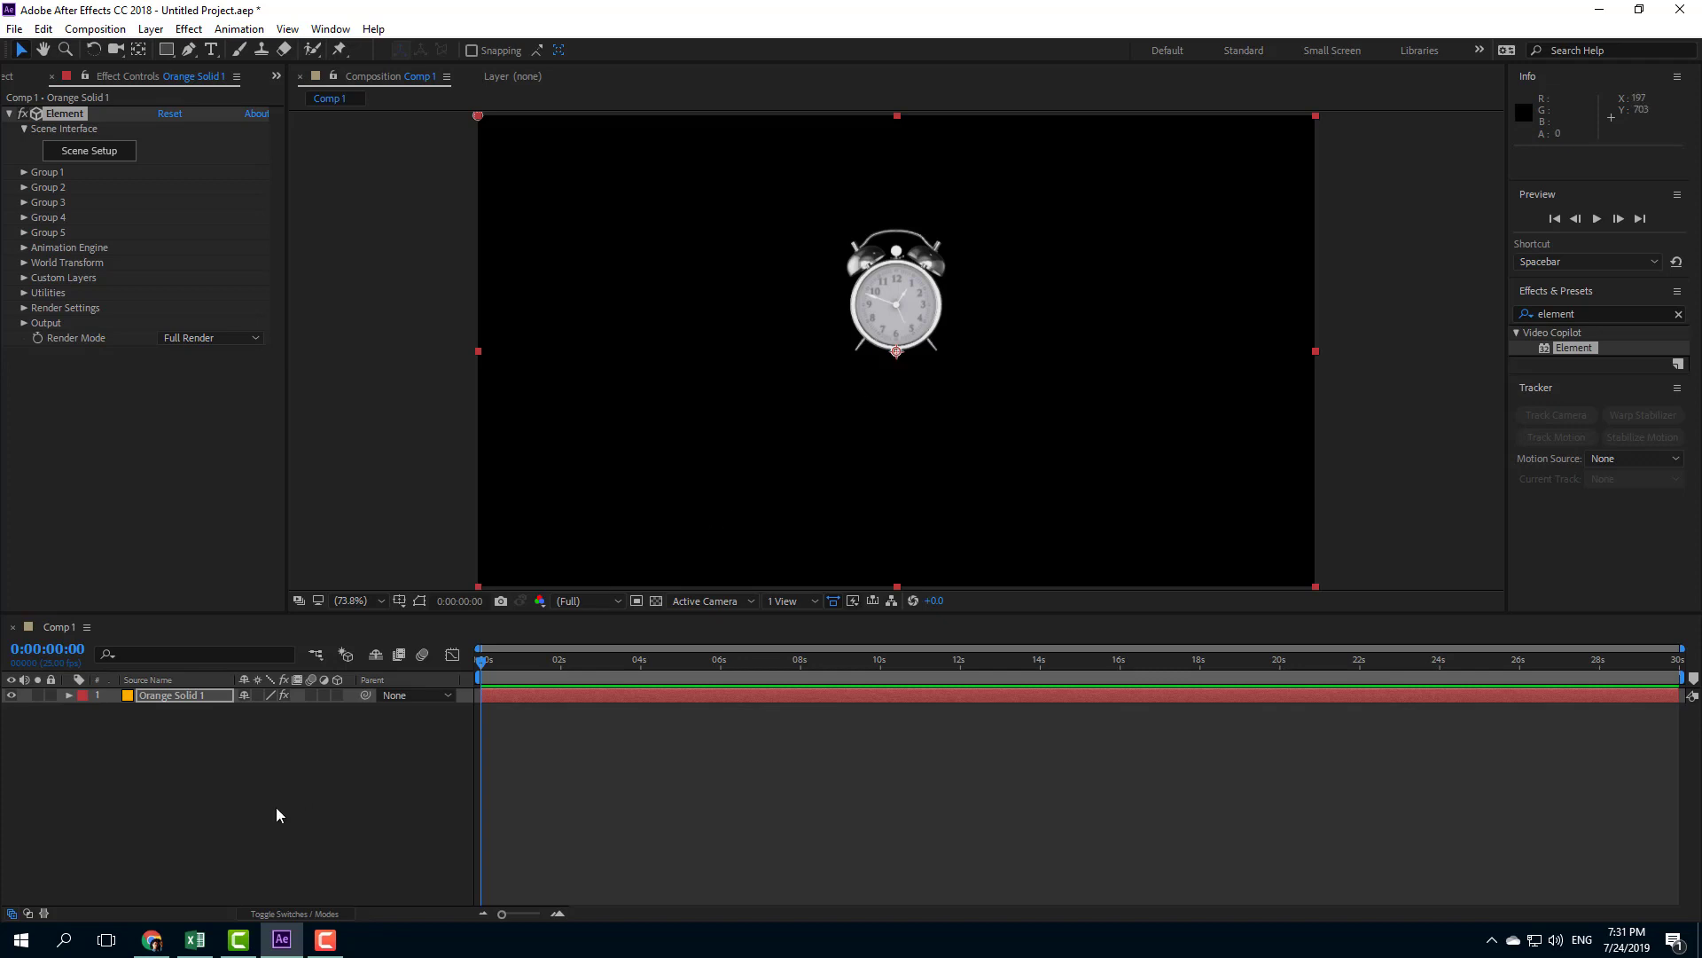
click(269, 747)
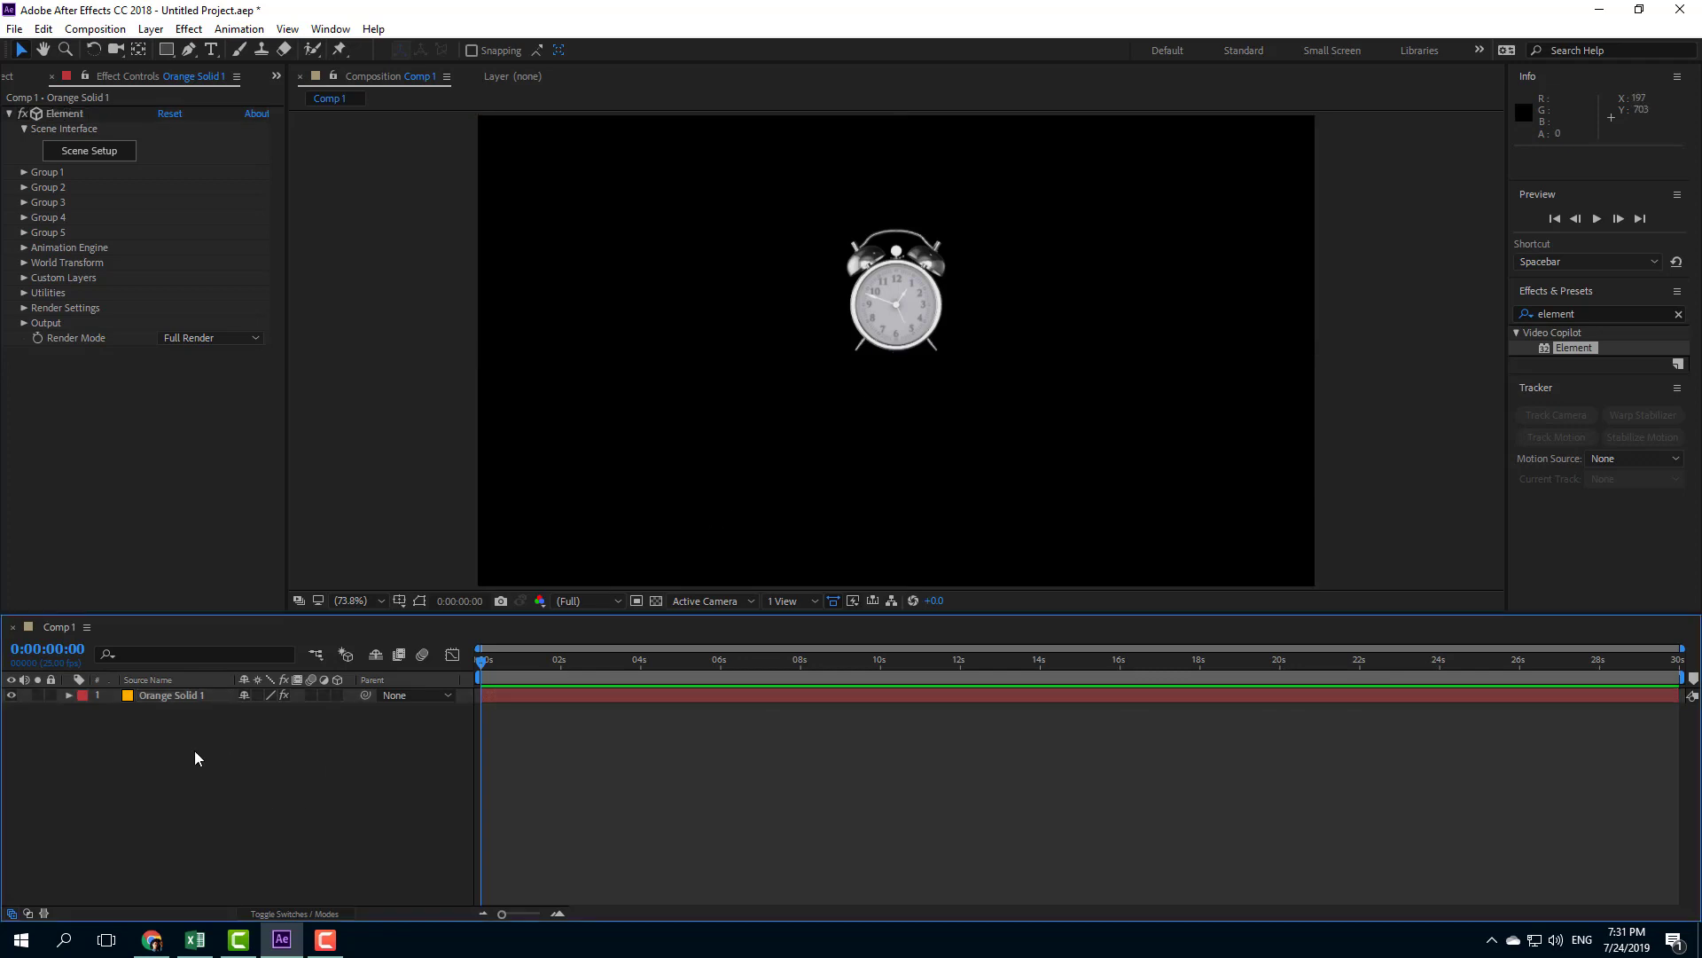
- Create a Null 1 layer, make it 3D, and twirl open Null 1 and Orange Solid 1
right_click(171, 759)
mouse_move(255, 565)
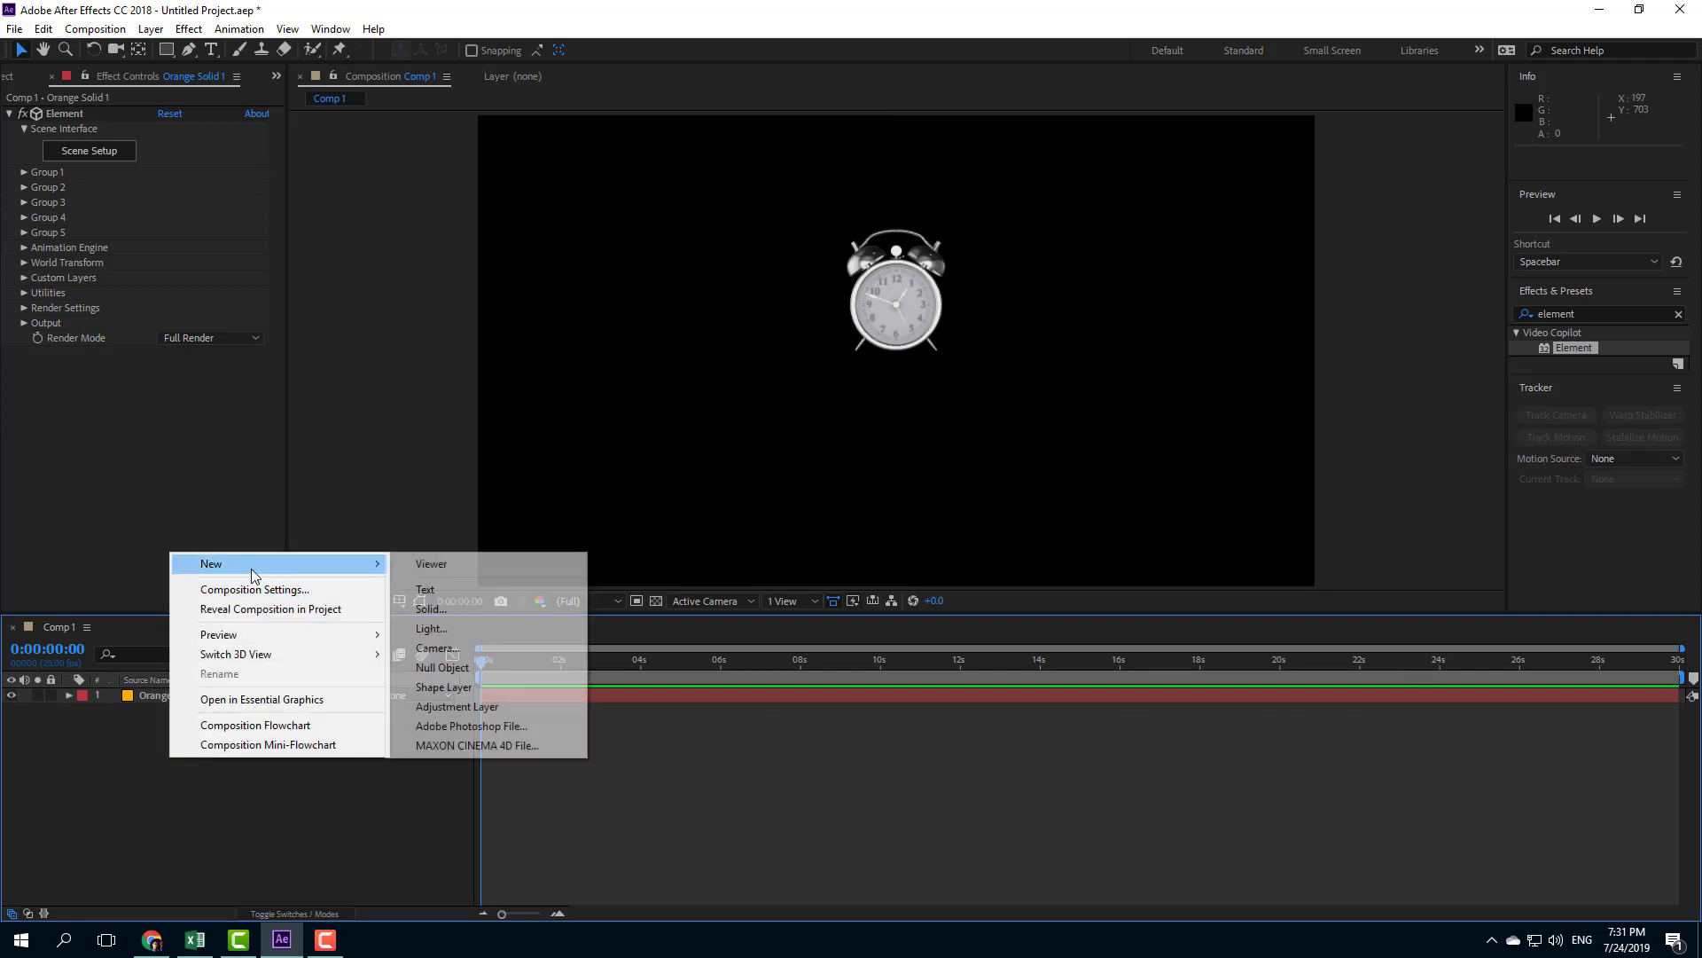
click(469, 668)
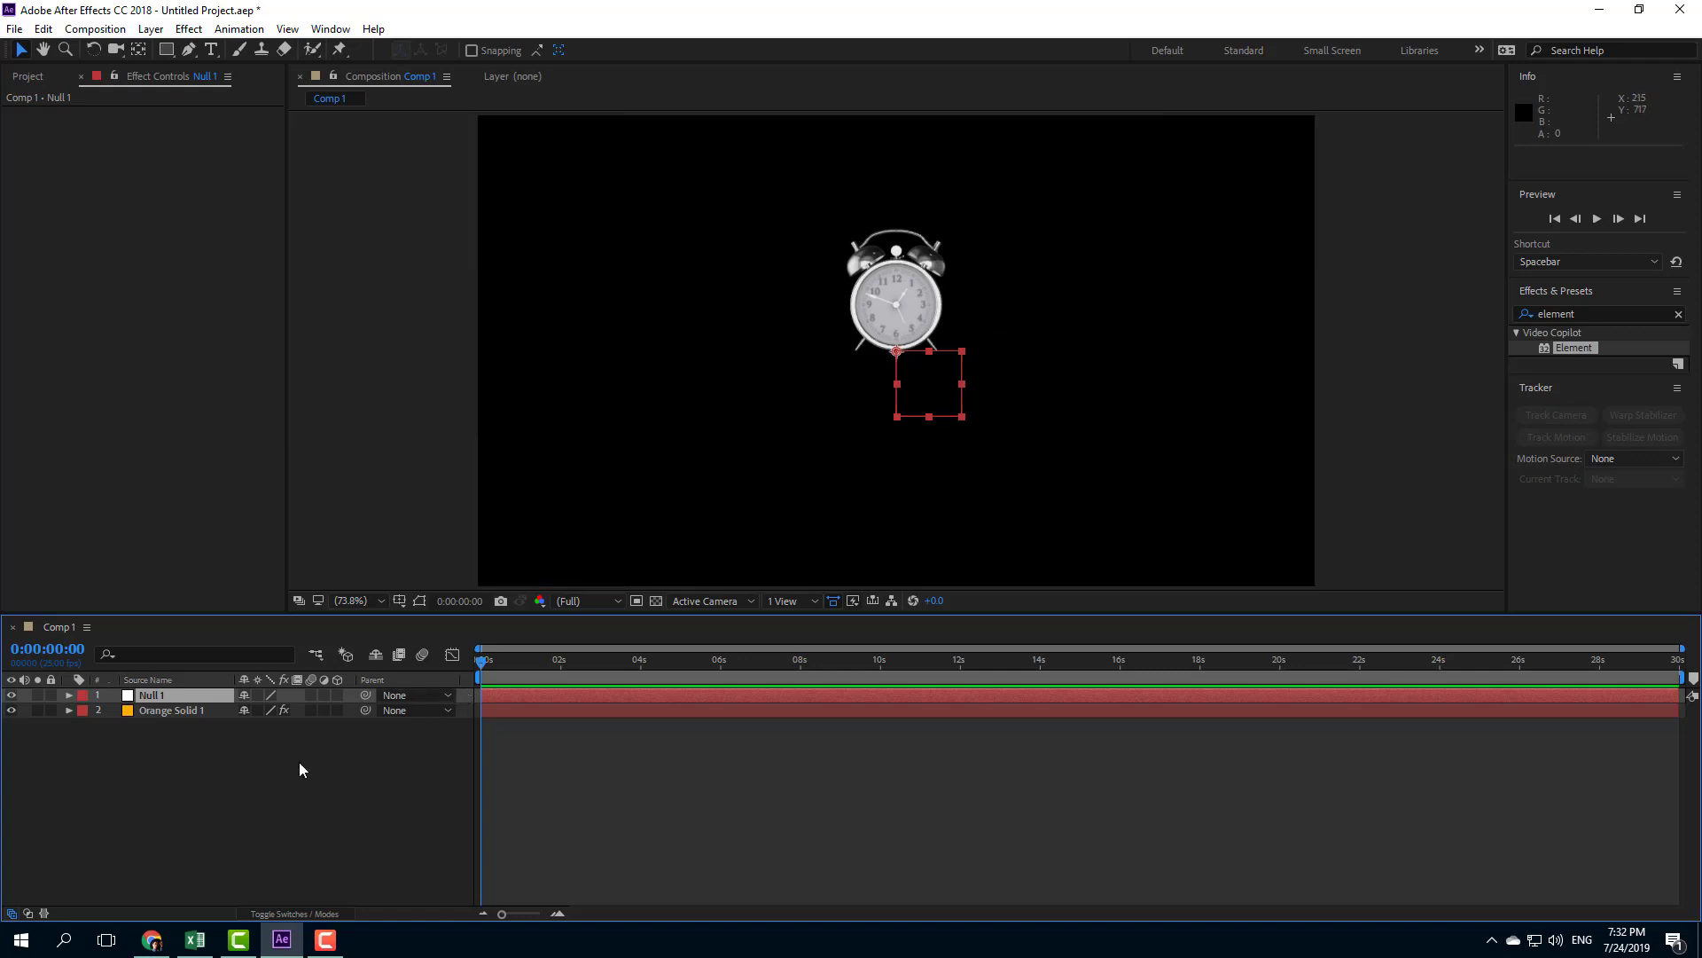
click(337, 695)
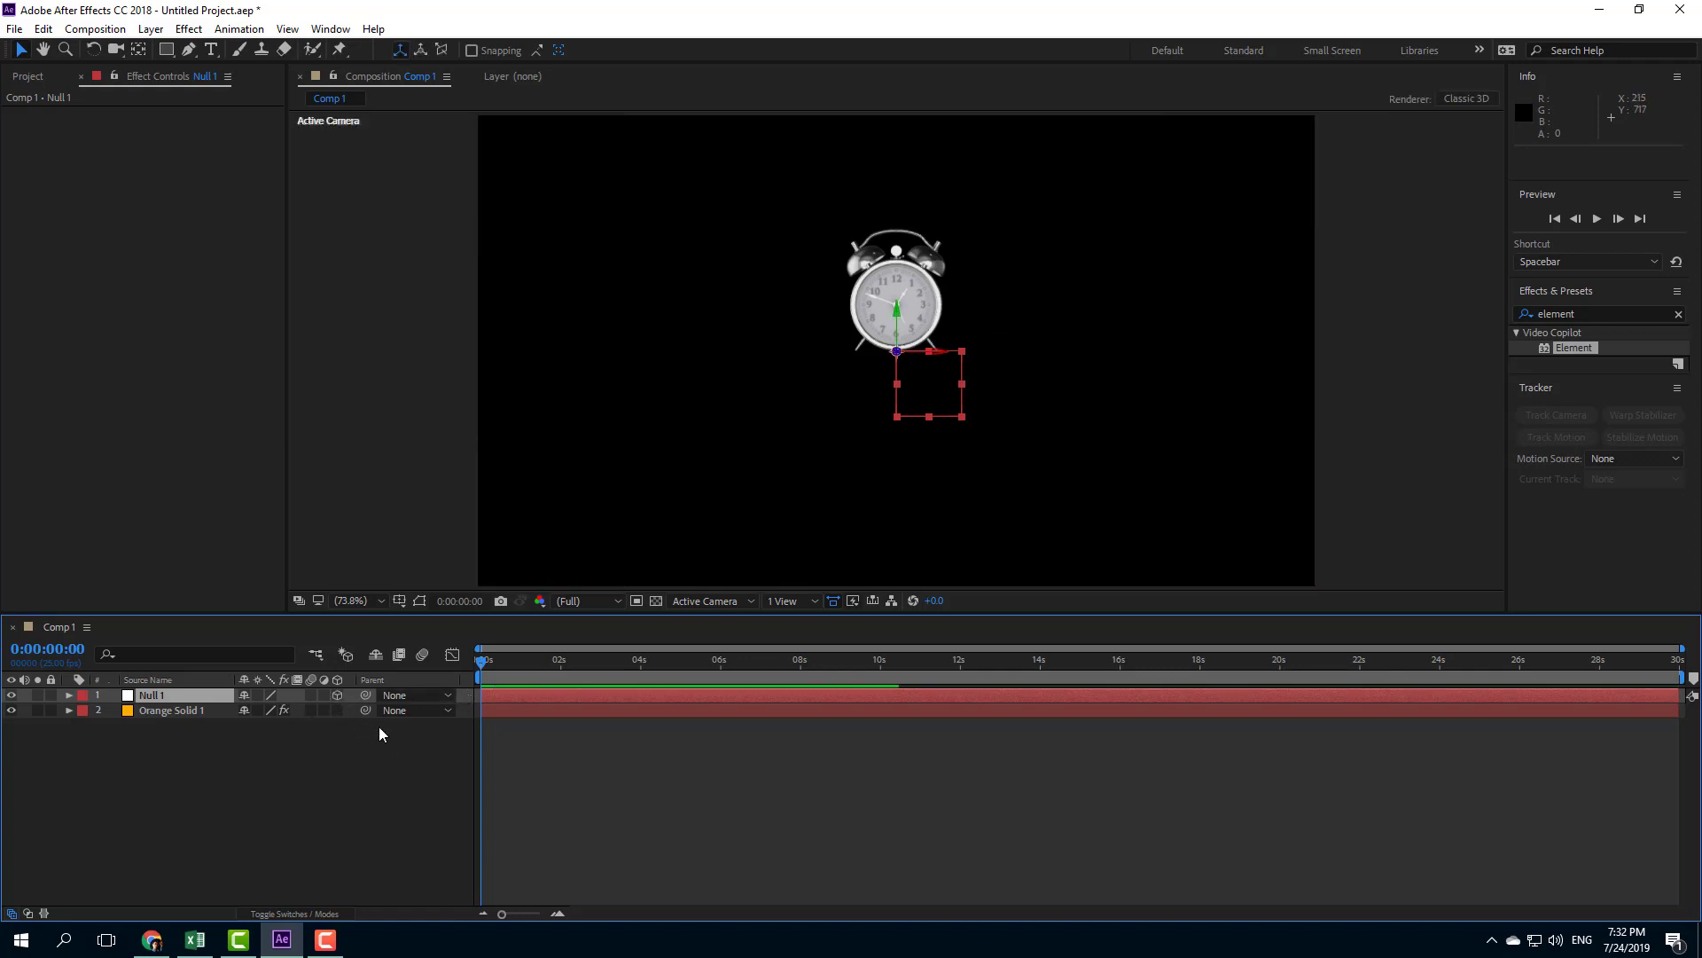
click(68, 710)
click(70, 695)
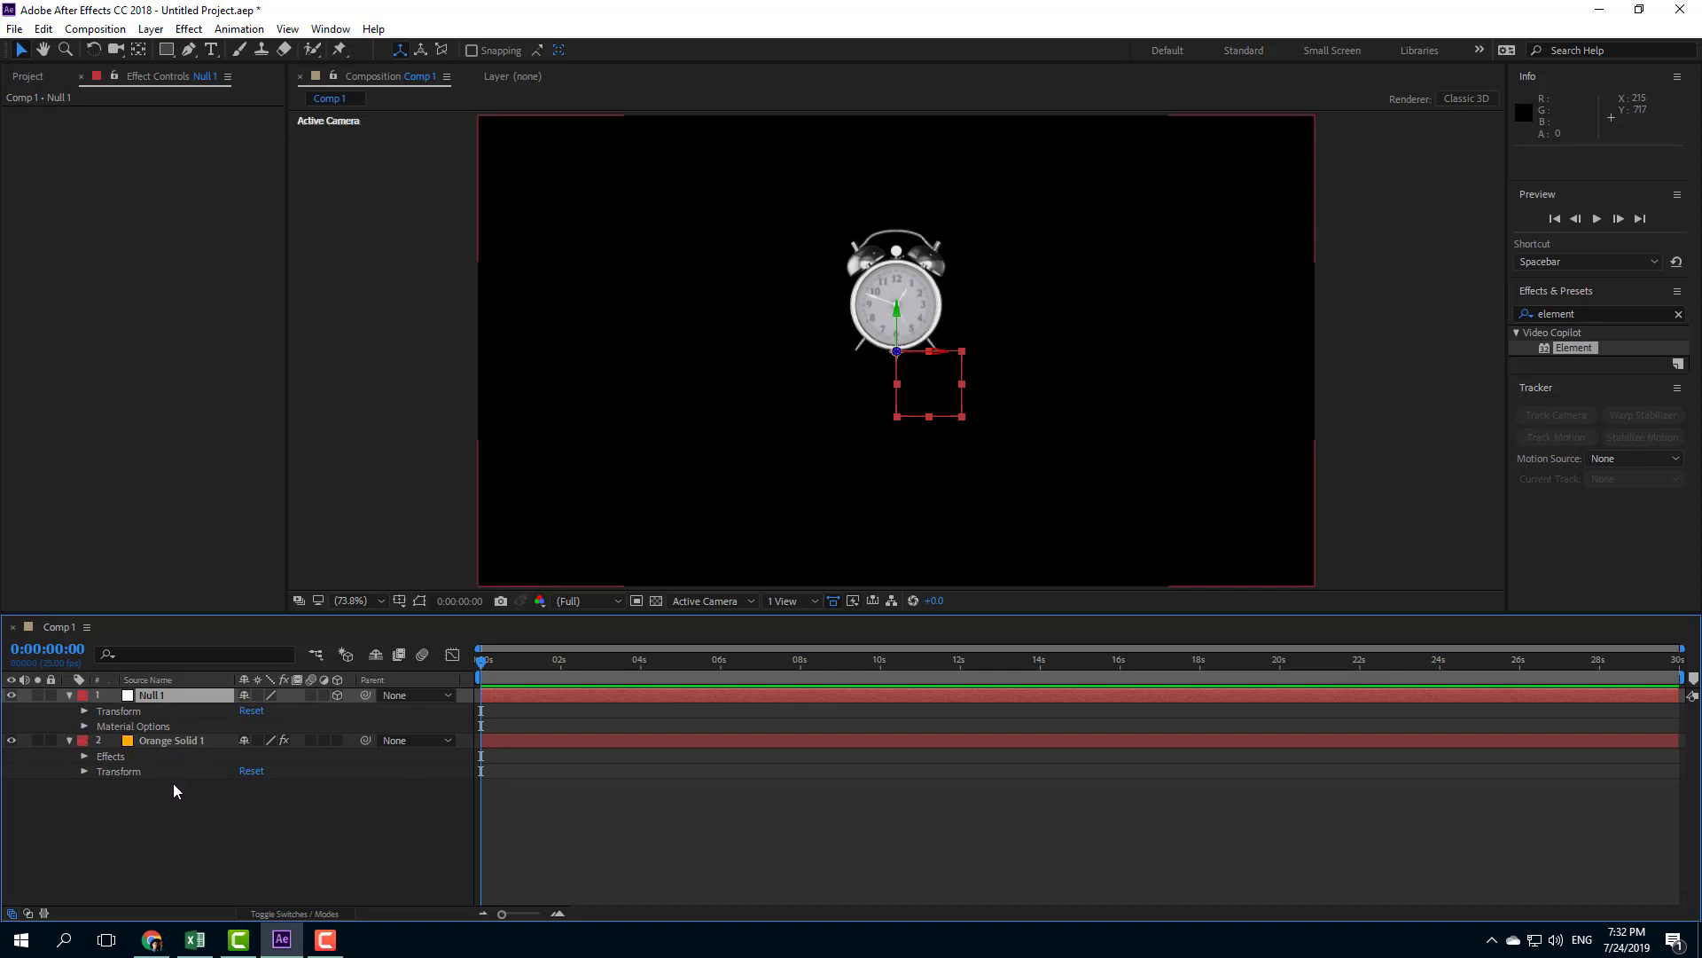
- Maximize the Timeline and expand Null 1's Transform properties
key(grave)
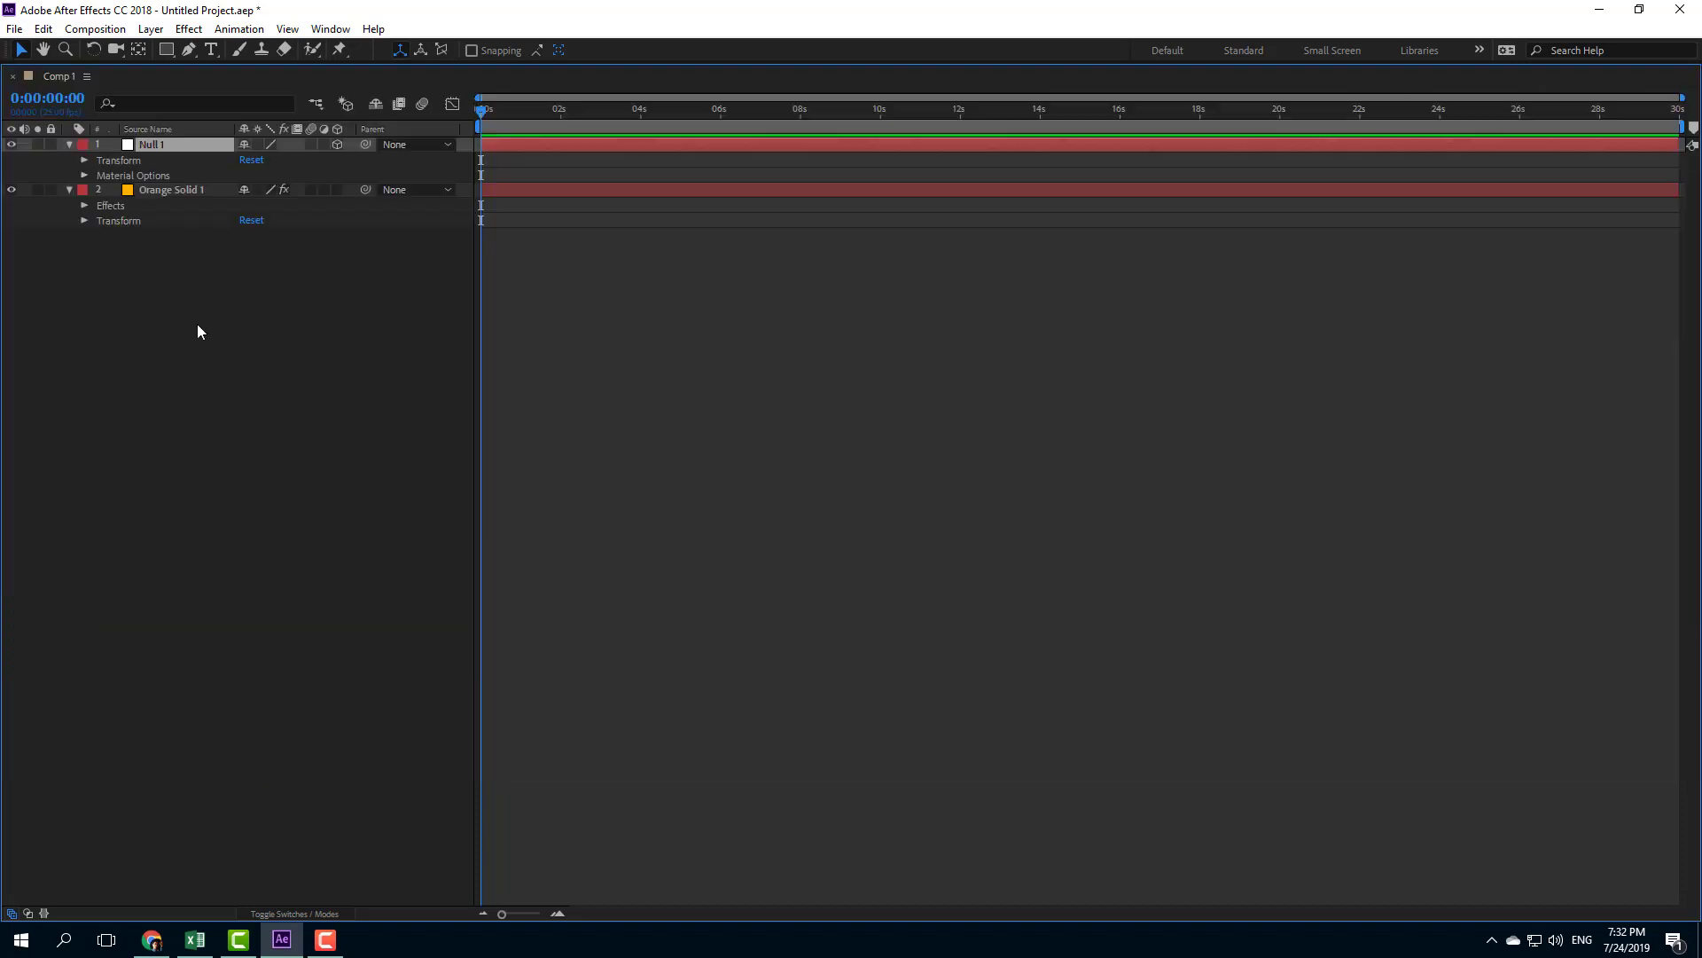
click(82, 173)
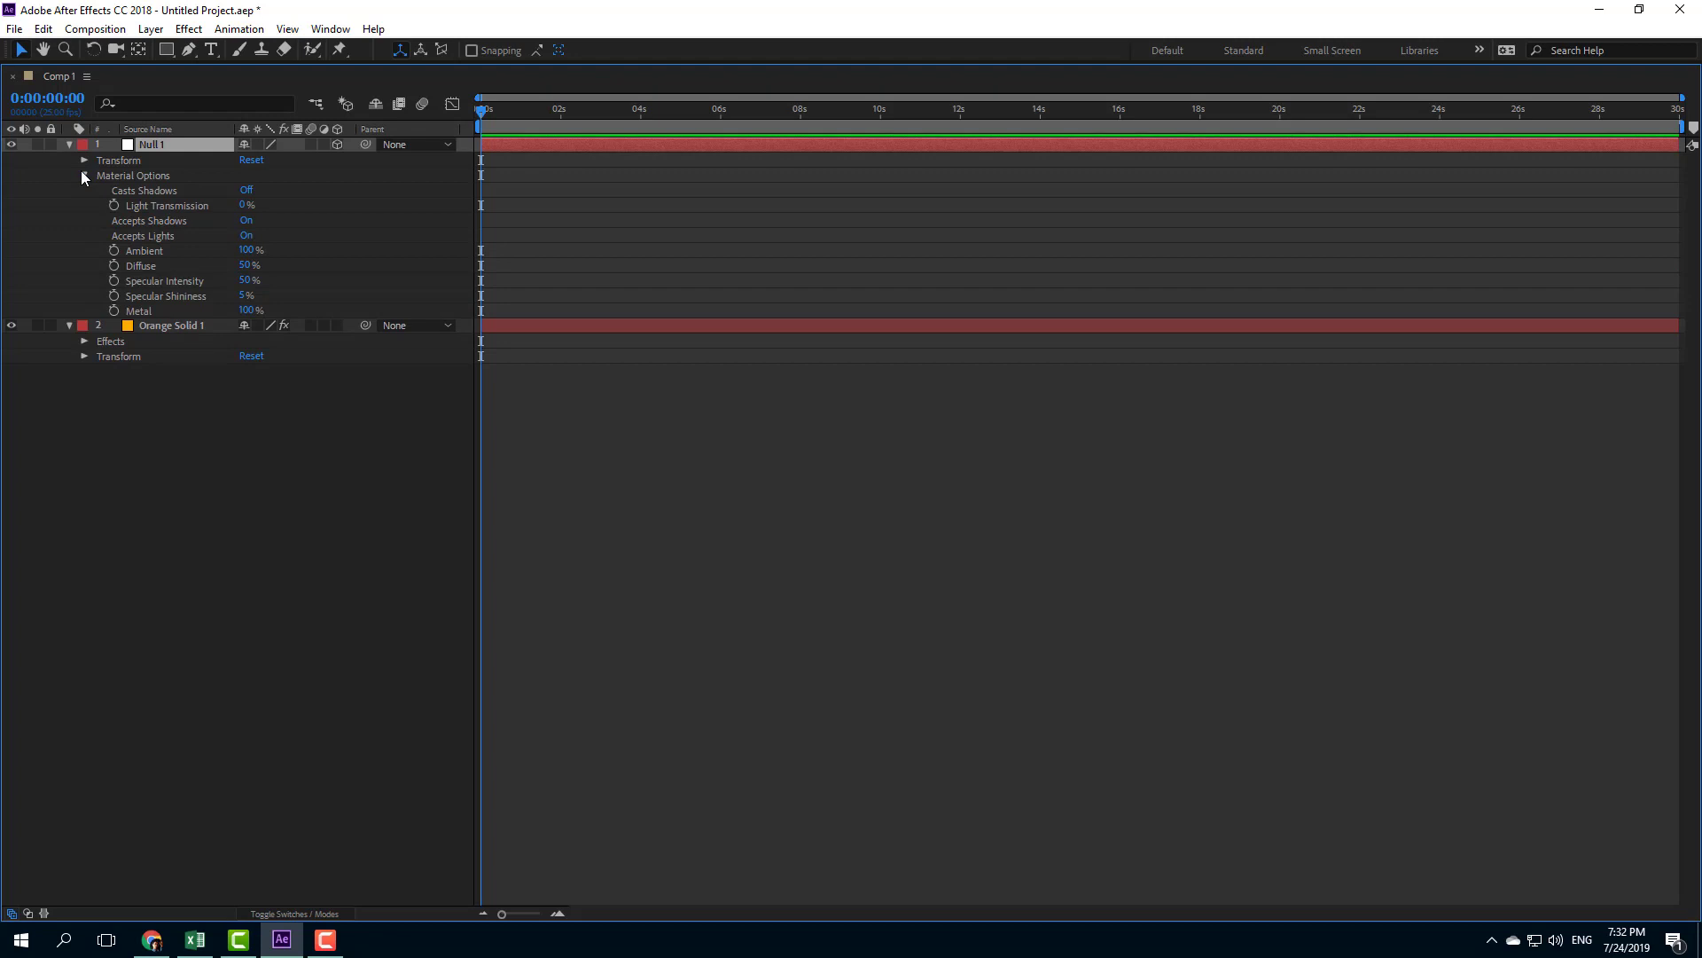
click(83, 175)
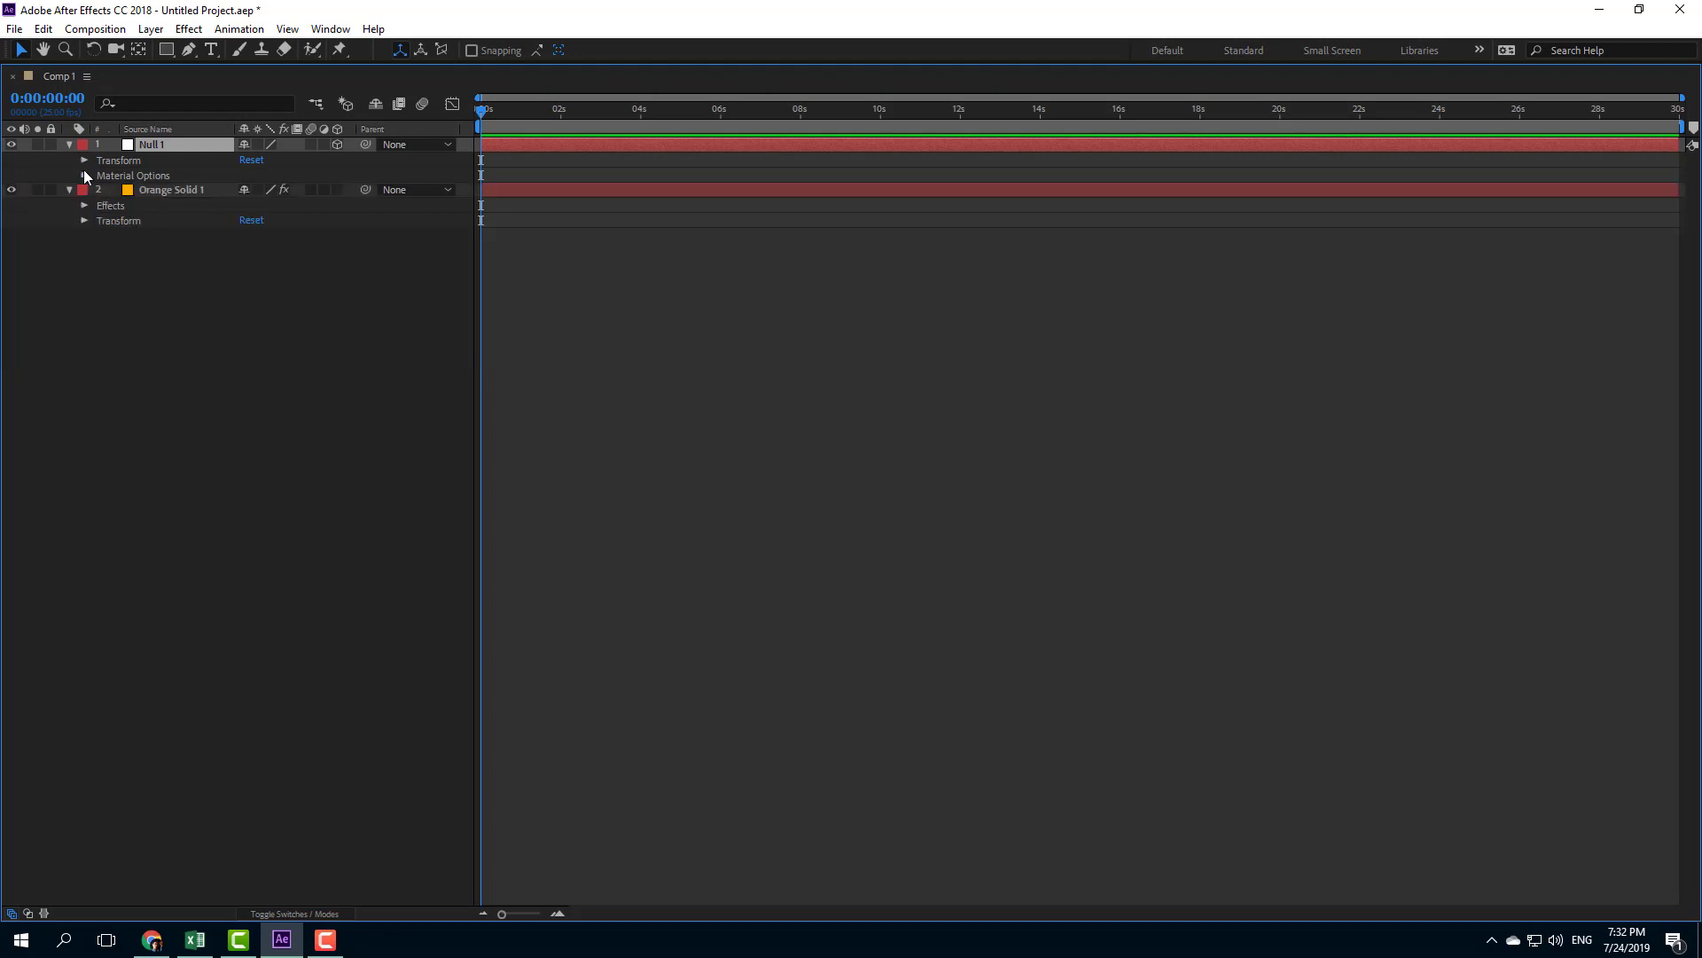
click(83, 160)
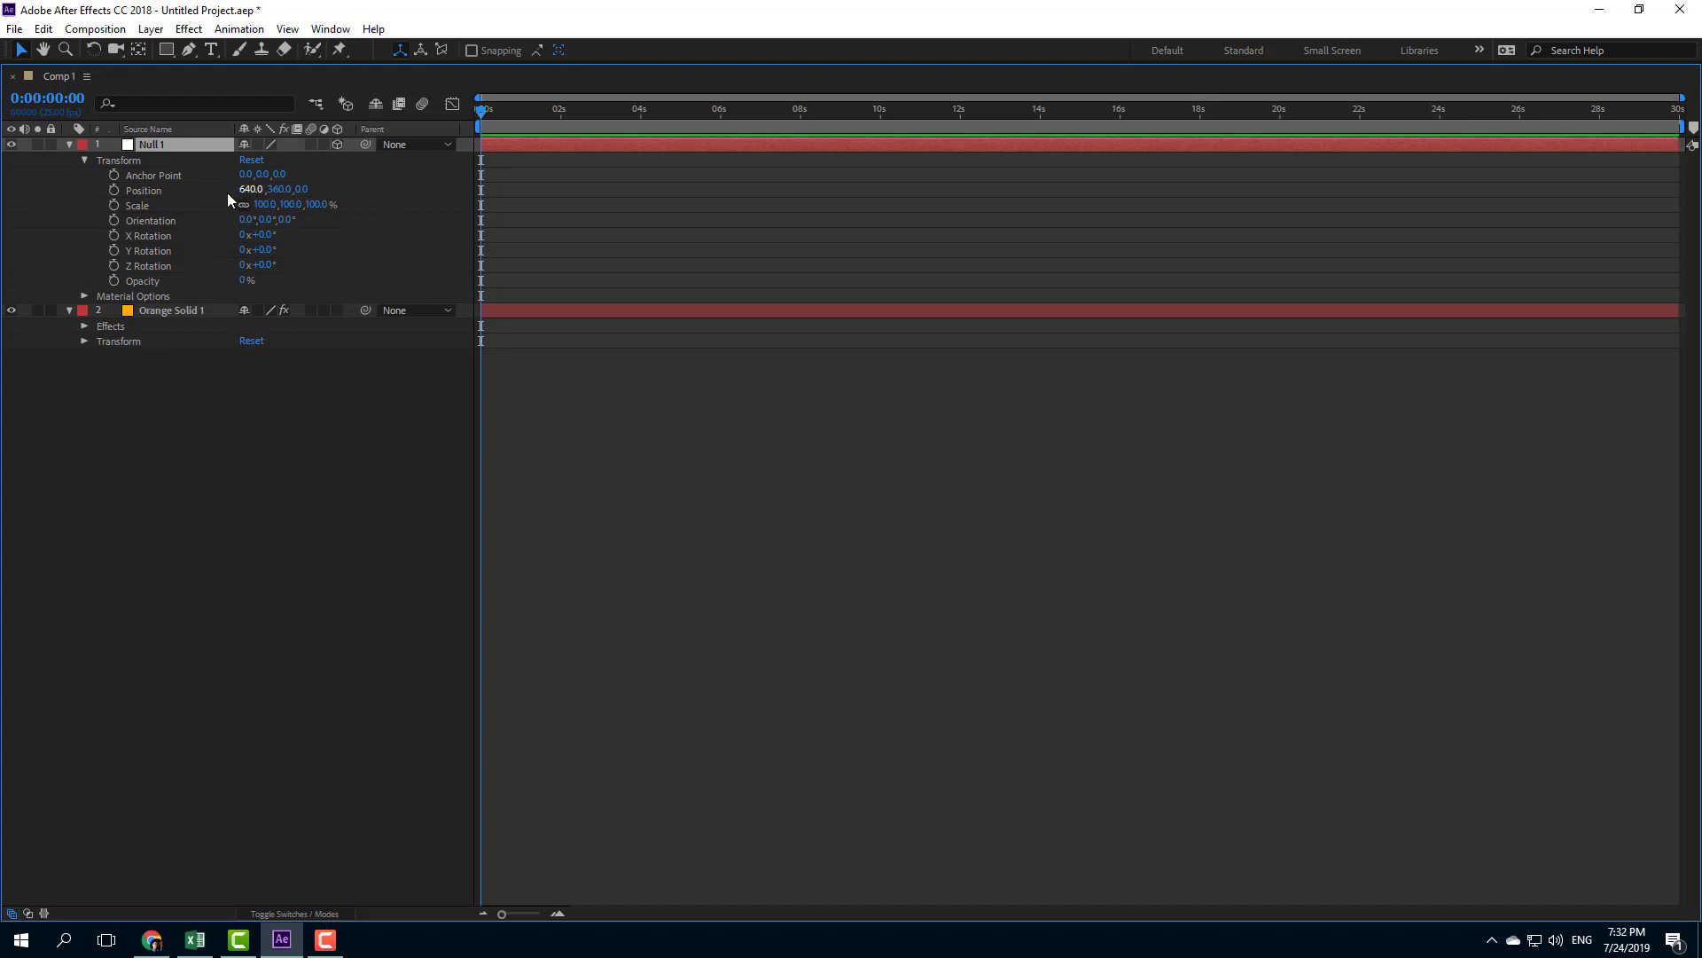
- Expand Orange Solid 1's Element effect down to Group 1's Particle Replicator
click(84, 341)
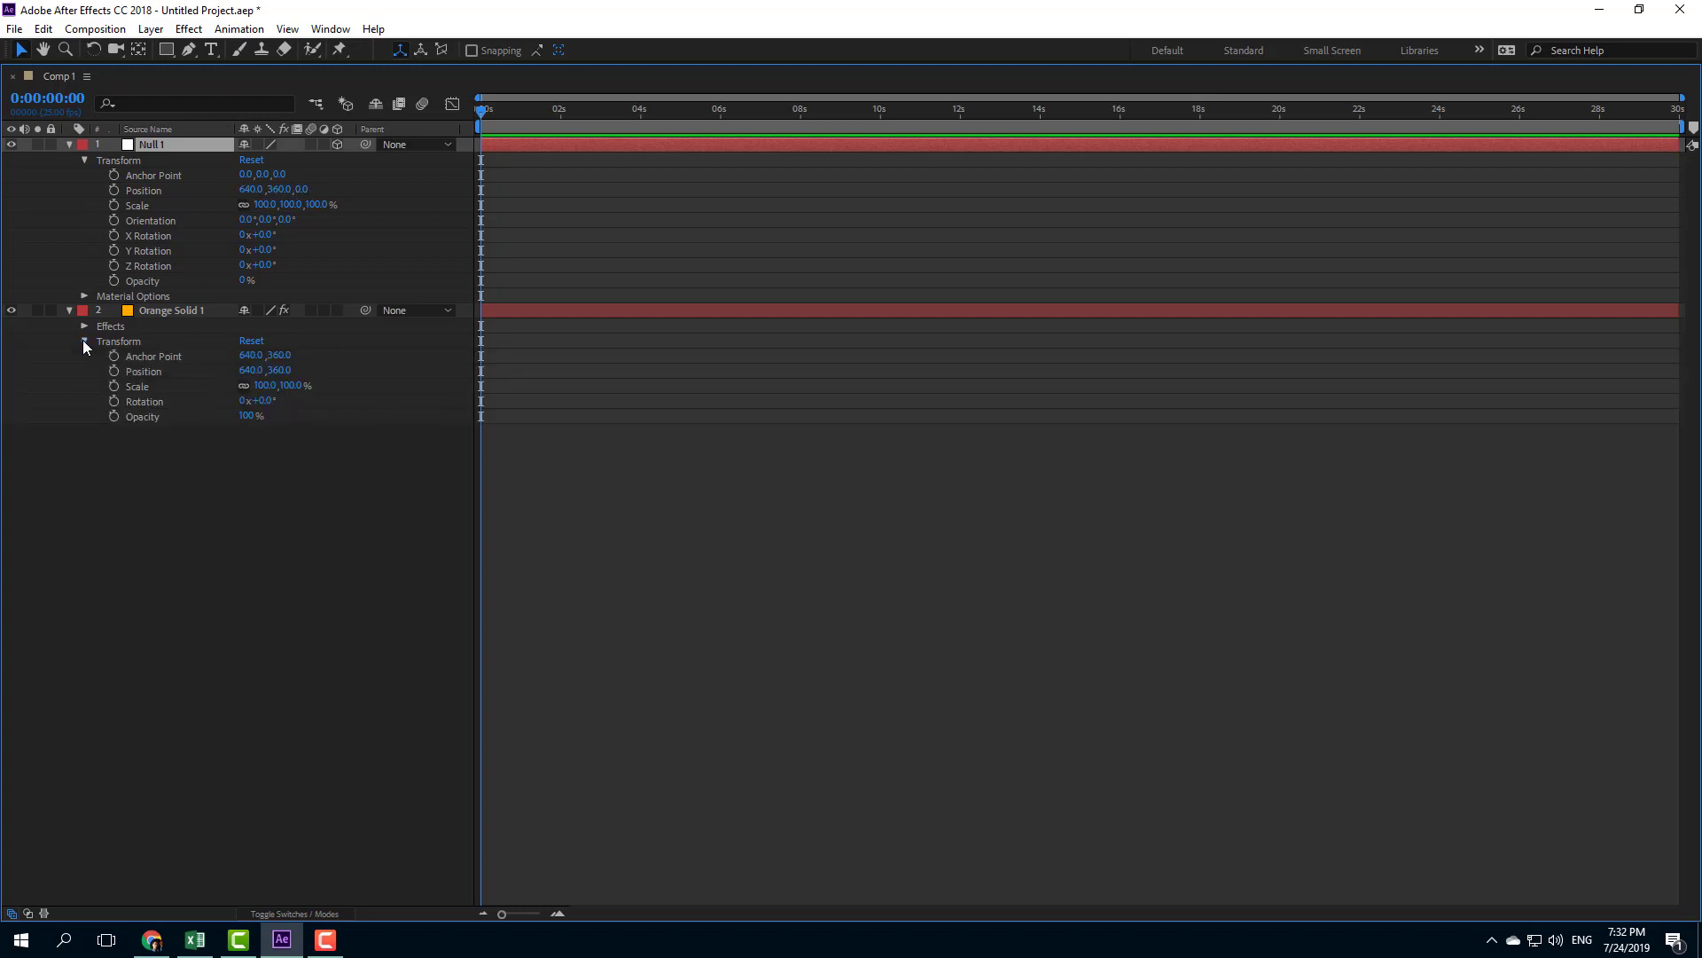
click(85, 341)
click(85, 327)
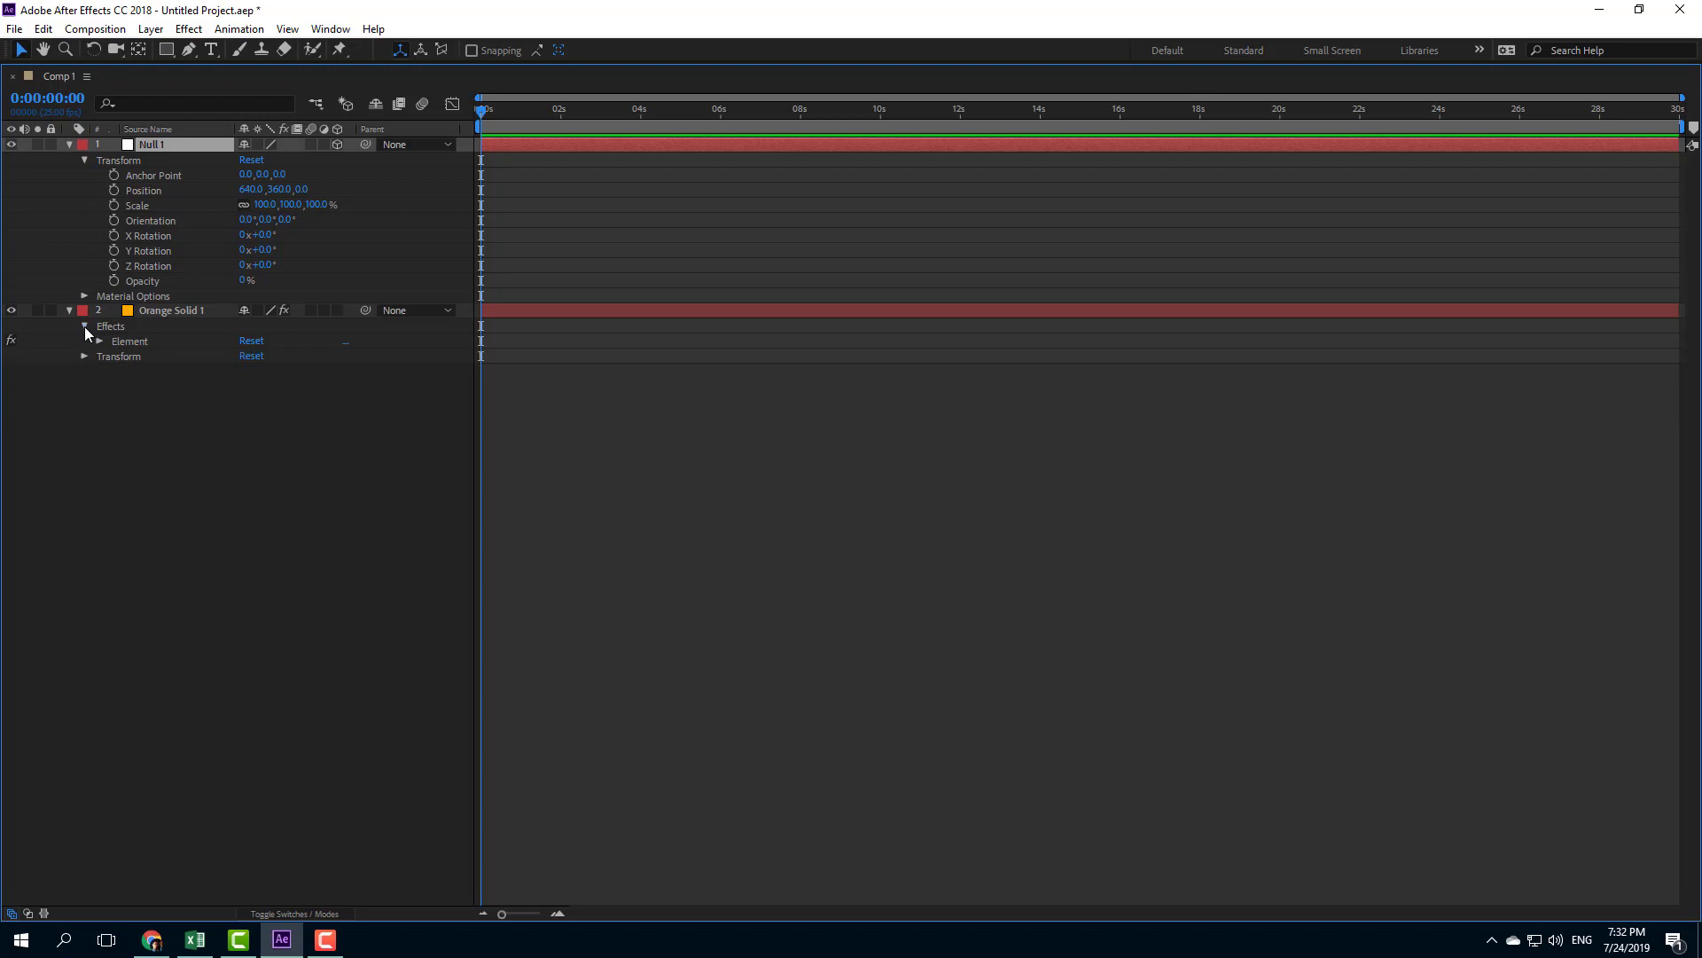
click(99, 342)
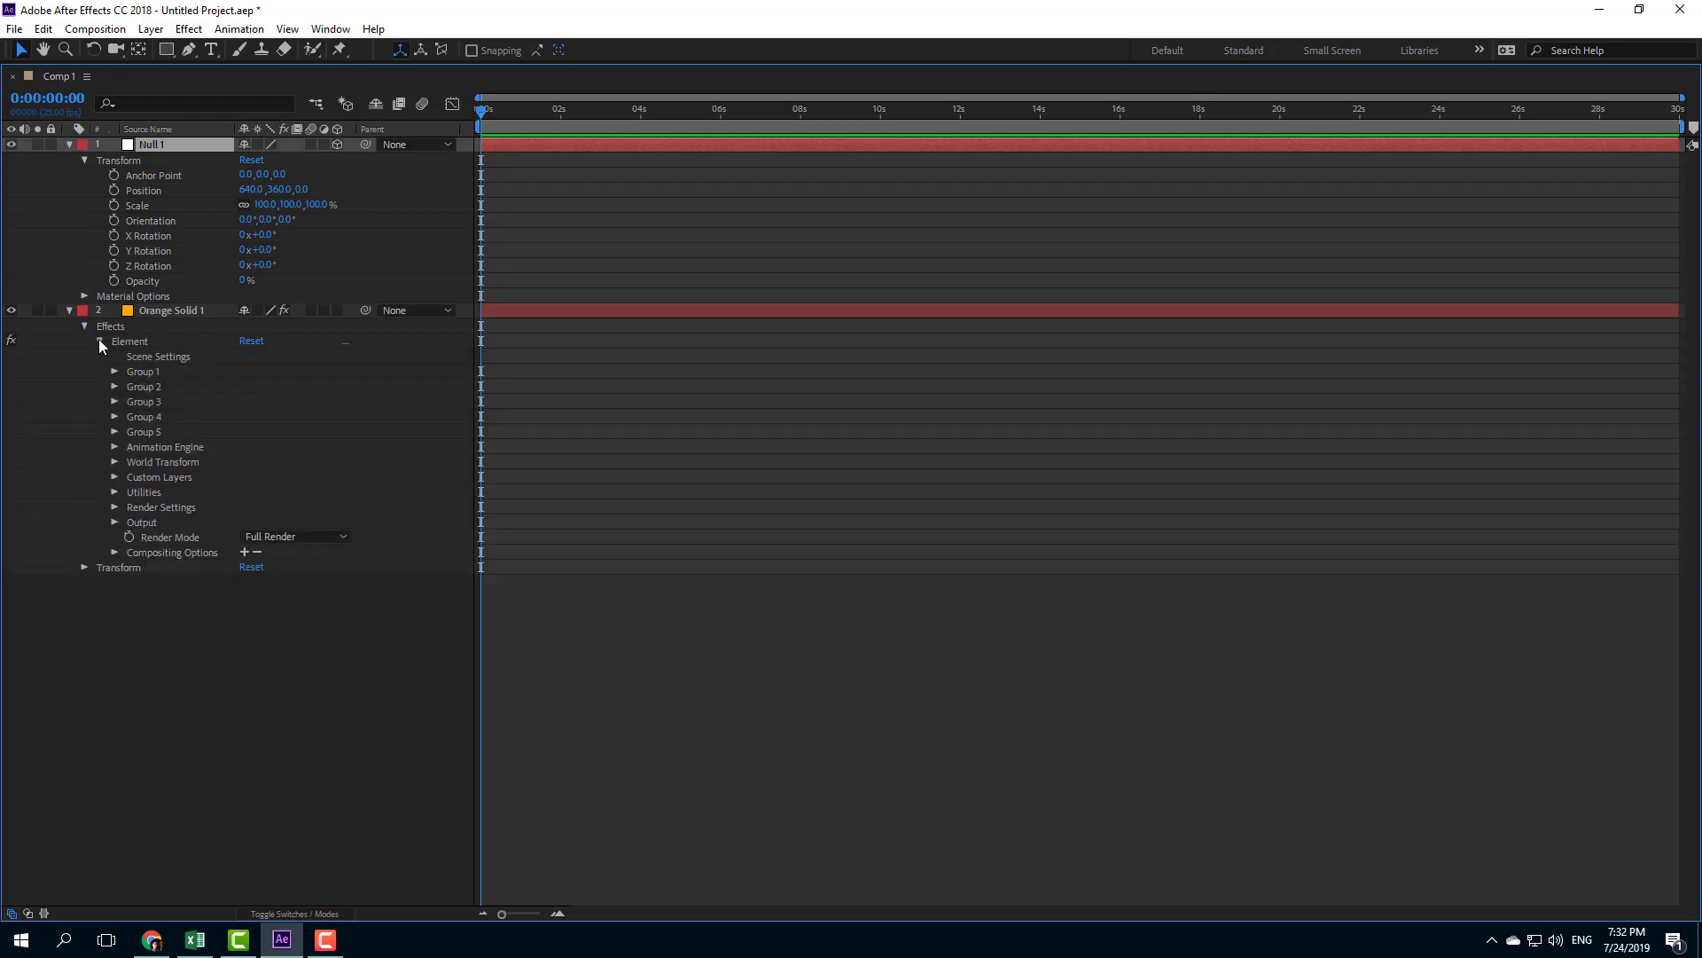
click(115, 370)
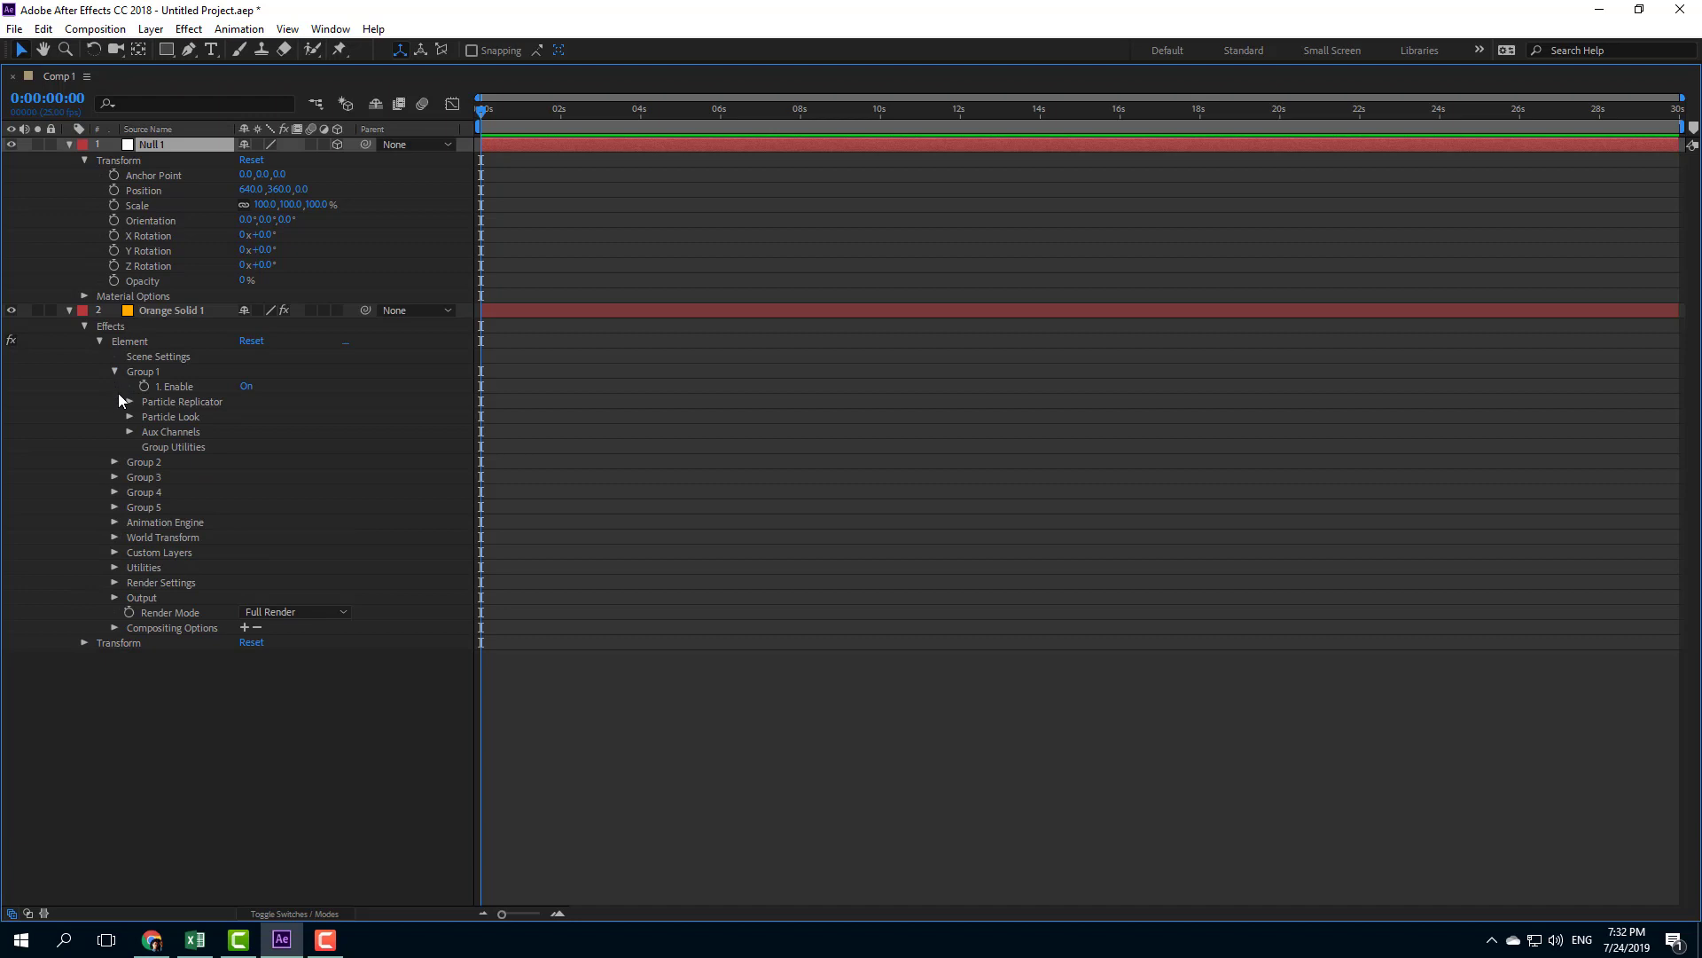
click(130, 401)
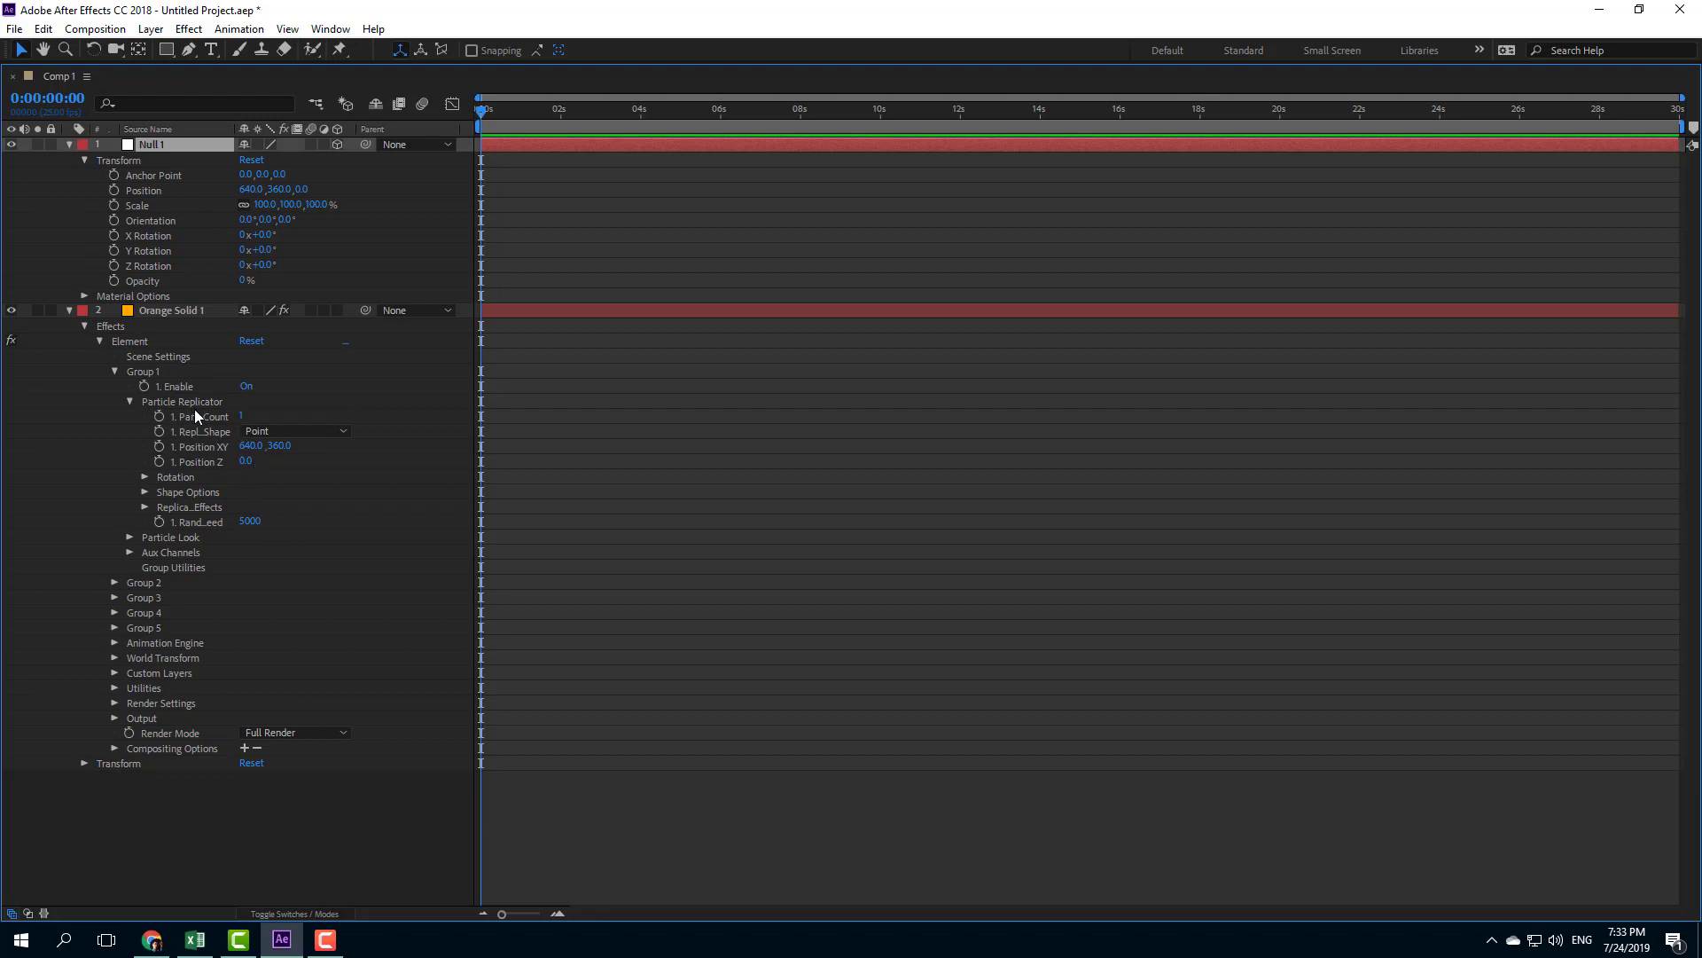
- Add a Position XY expression pick-whipped to Null 1's position, with a second line
alt+click(159, 447)
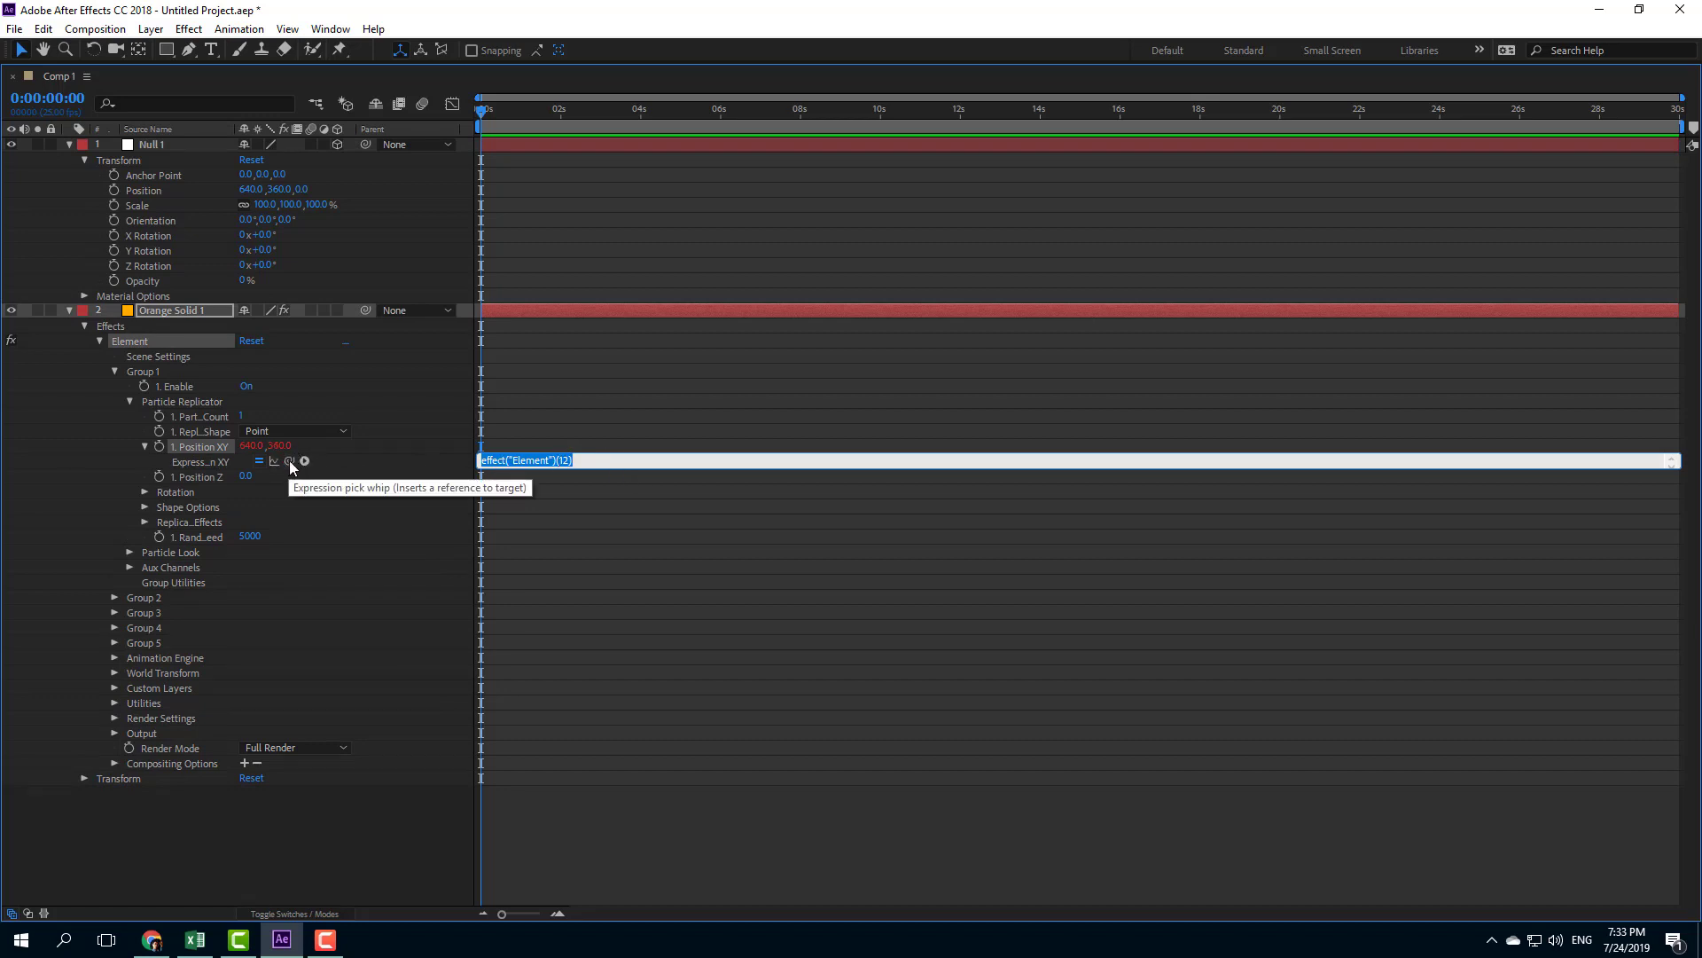
drag(290, 461, 151, 197)
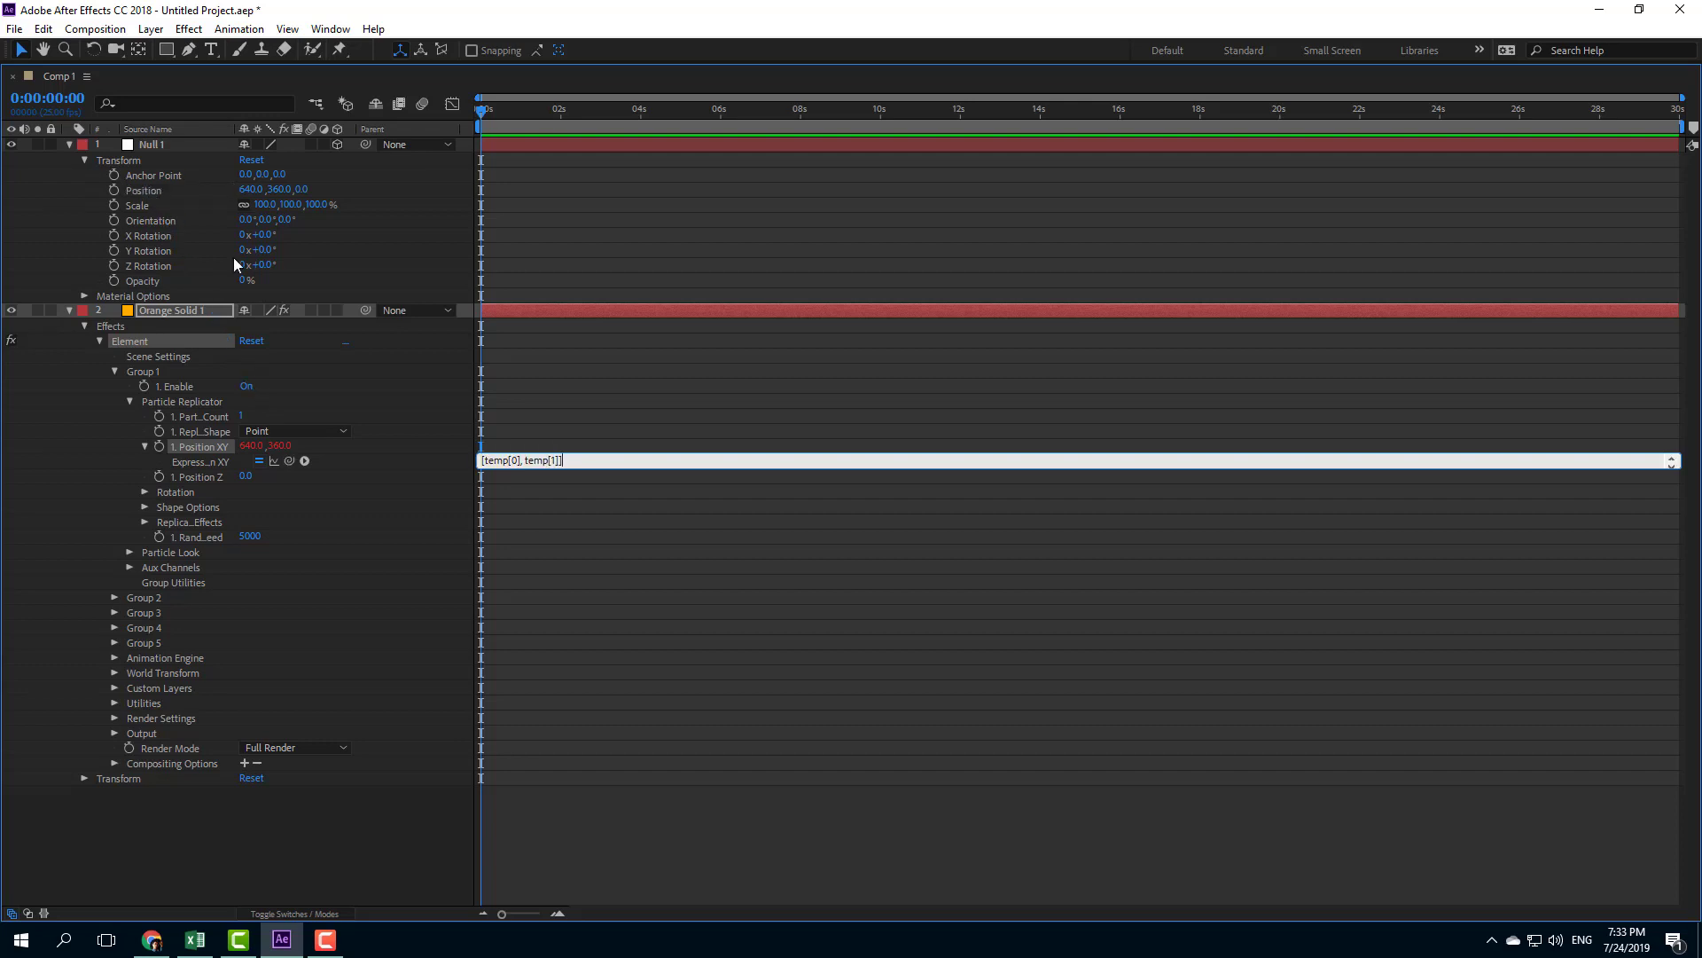
drag(289, 460, 149, 202)
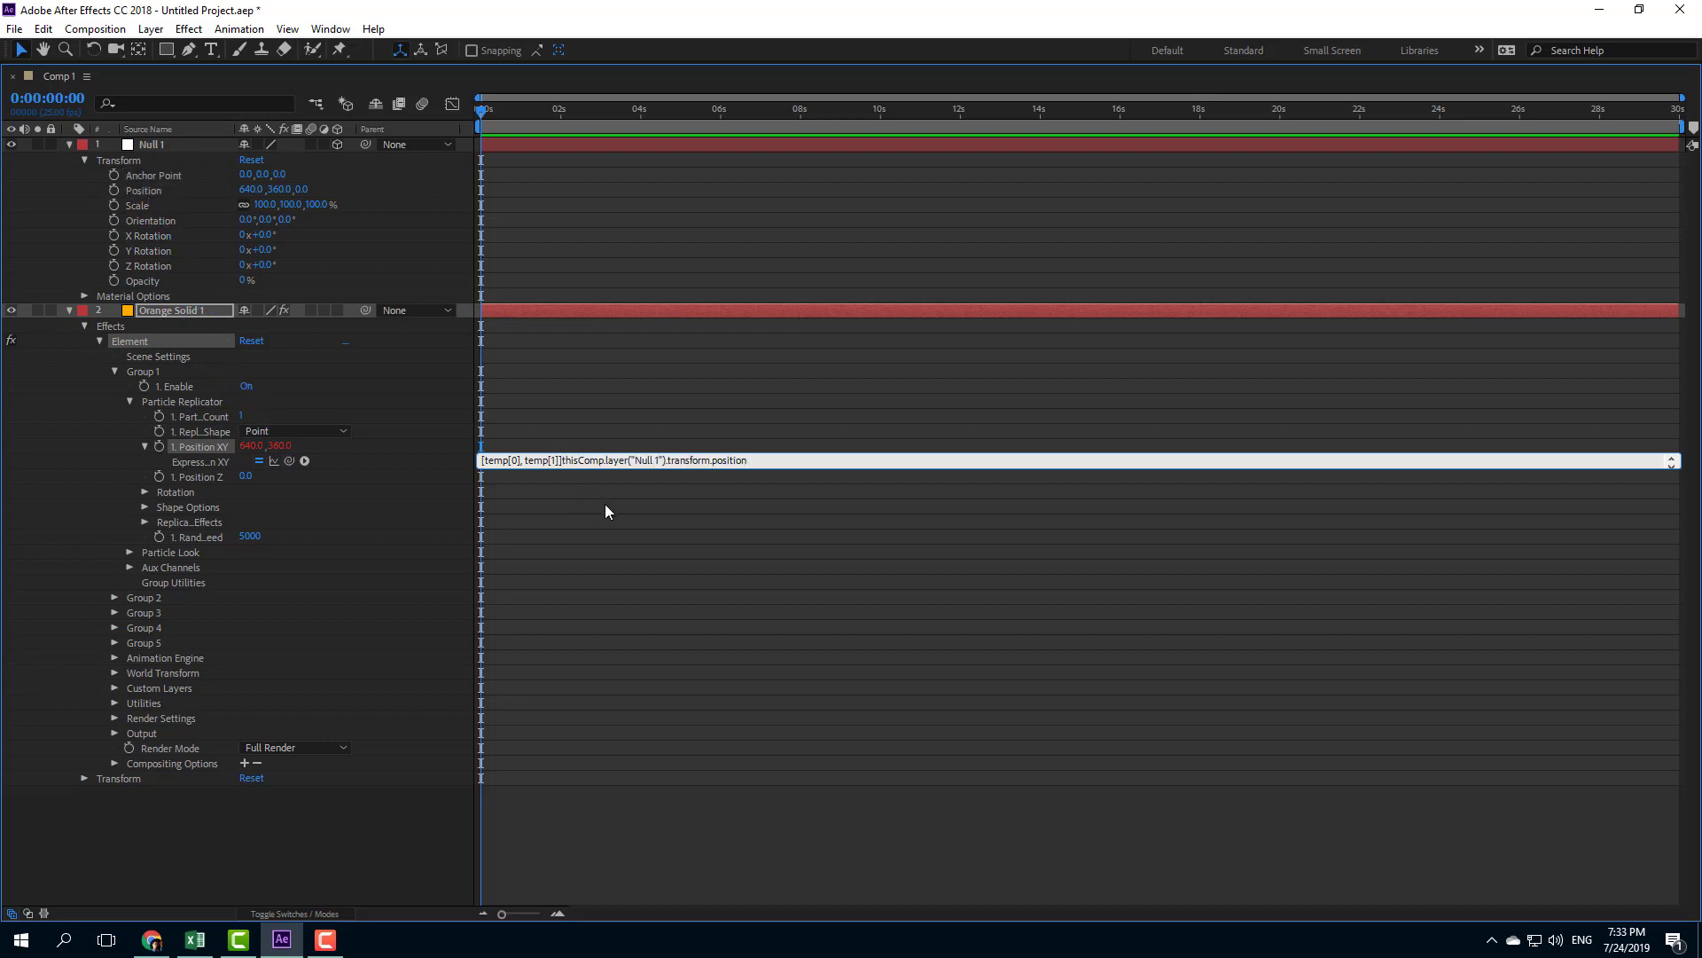
key(Return)
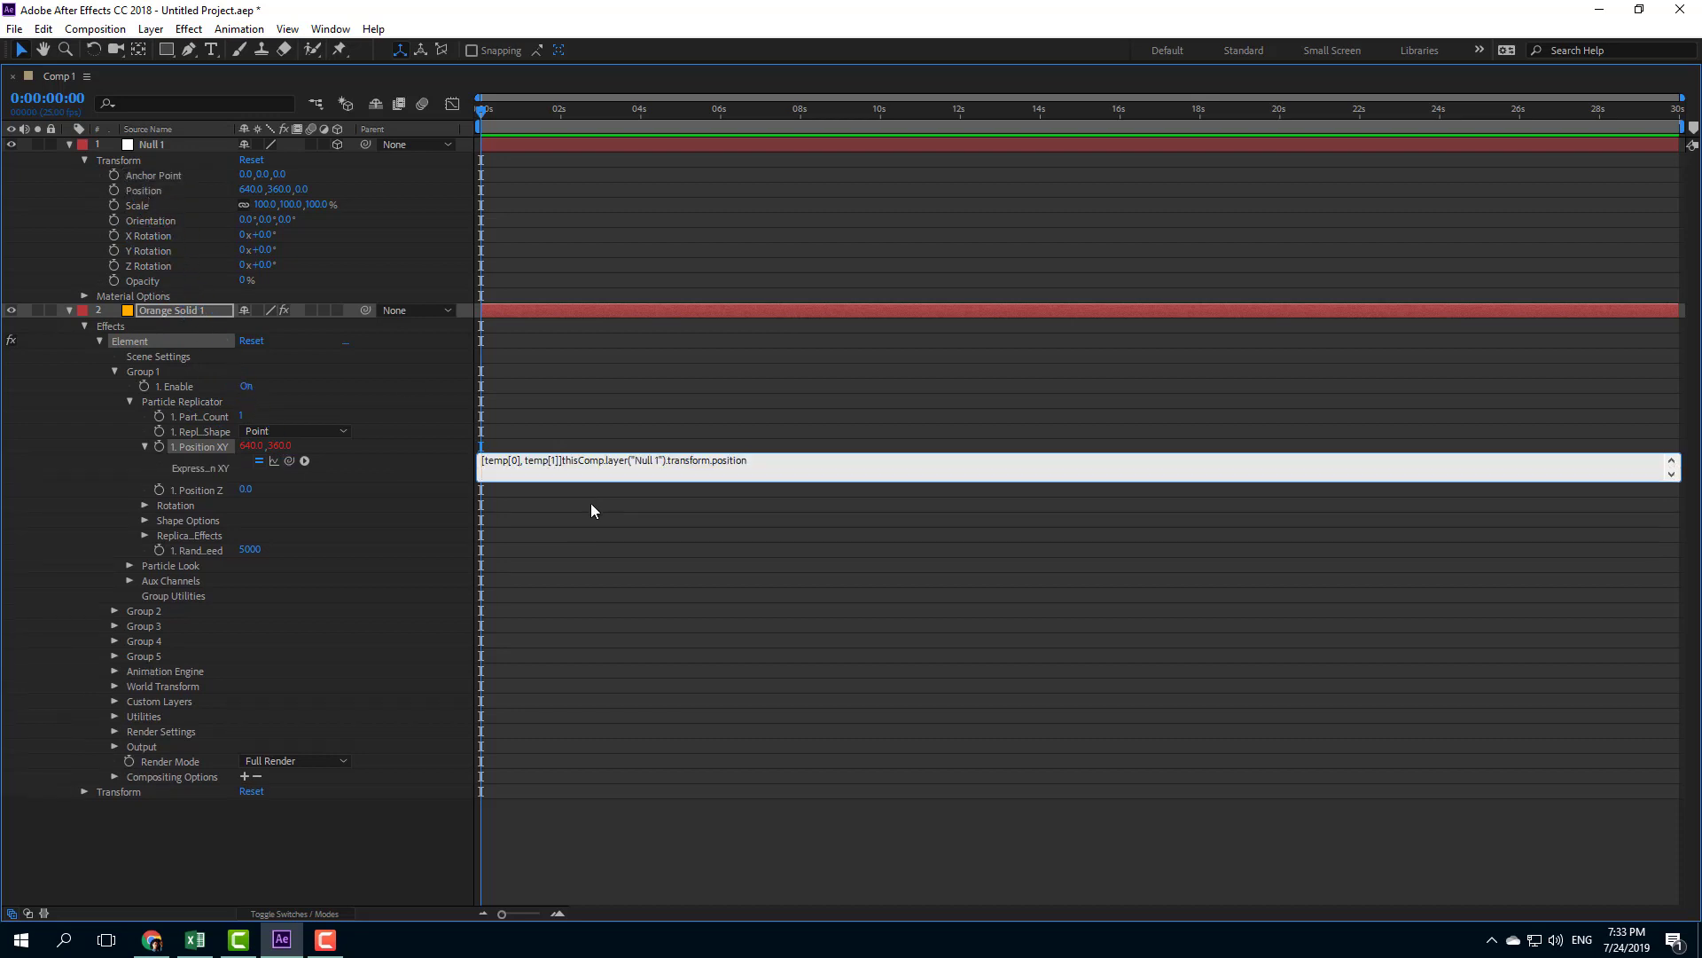
click(618, 424)
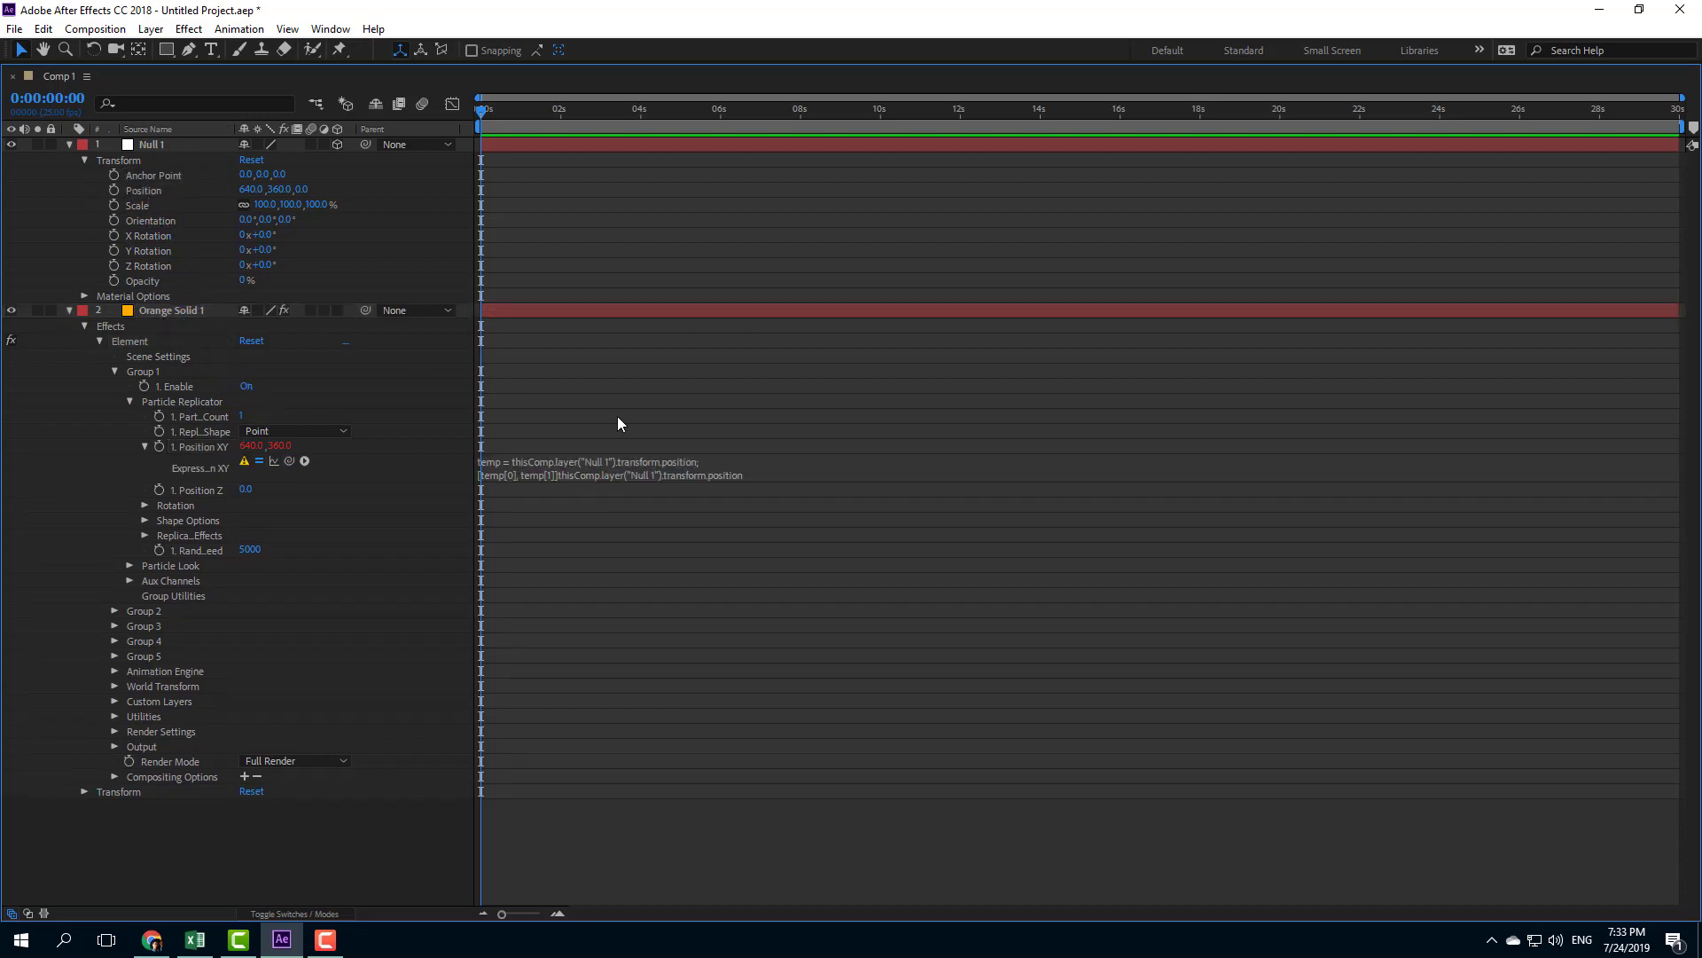
- Dismiss the expression error and delete the broken Position XY expression text
click(244, 461)
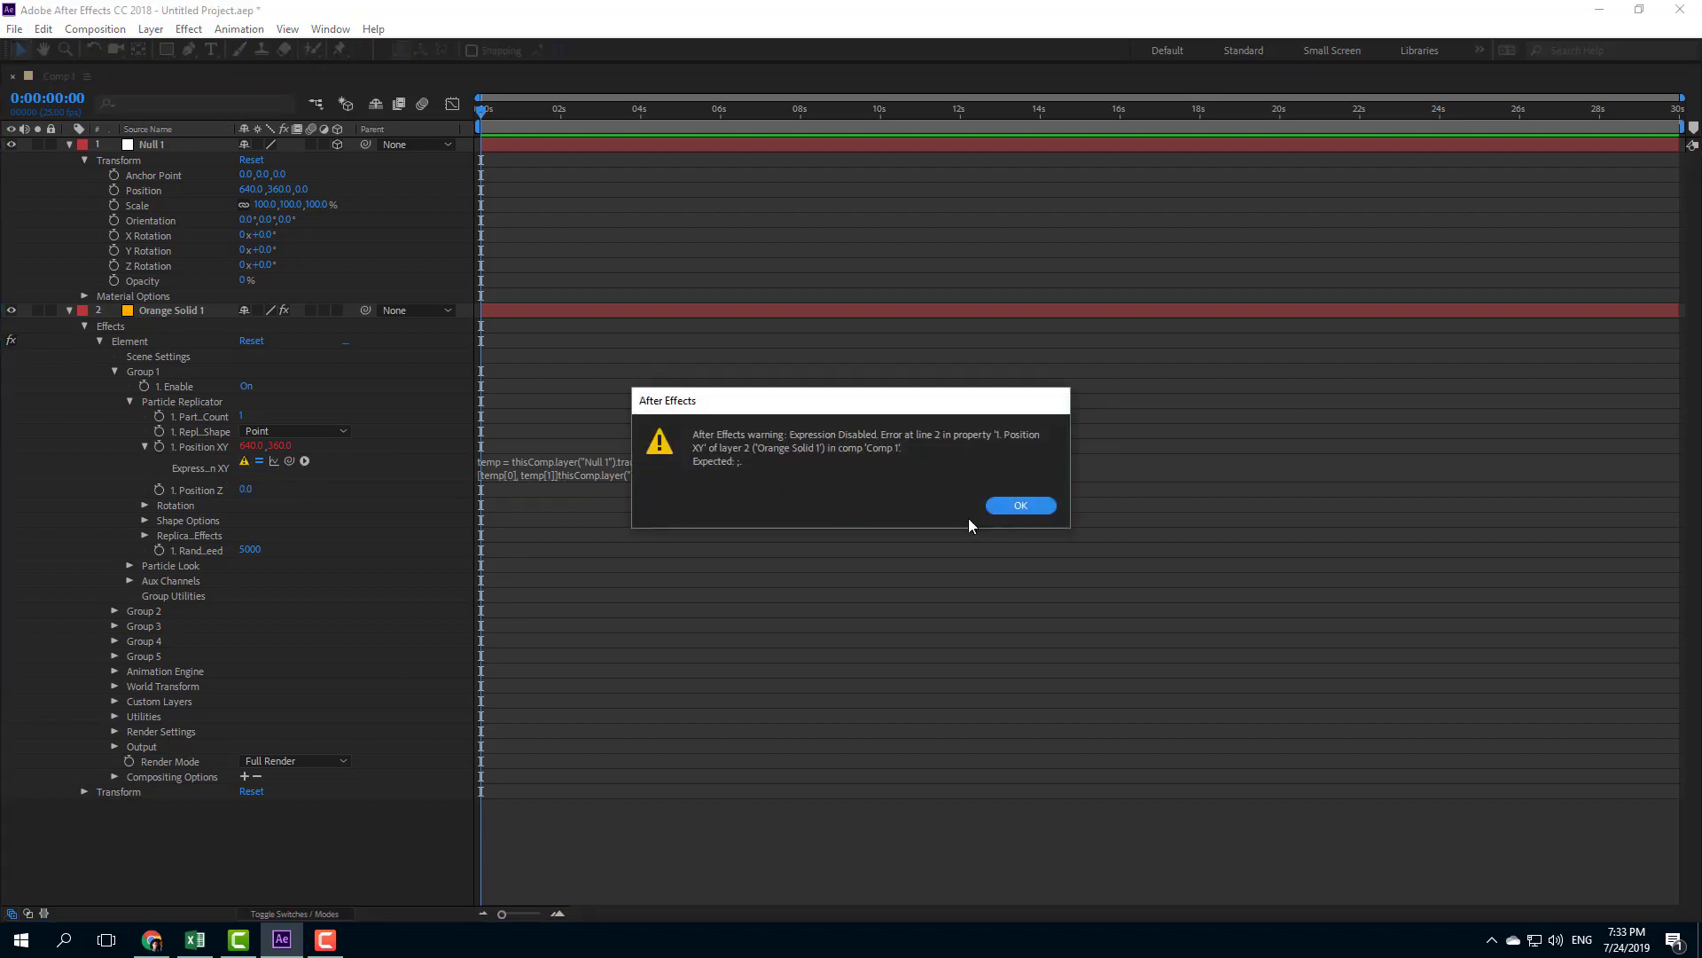
click(1020, 505)
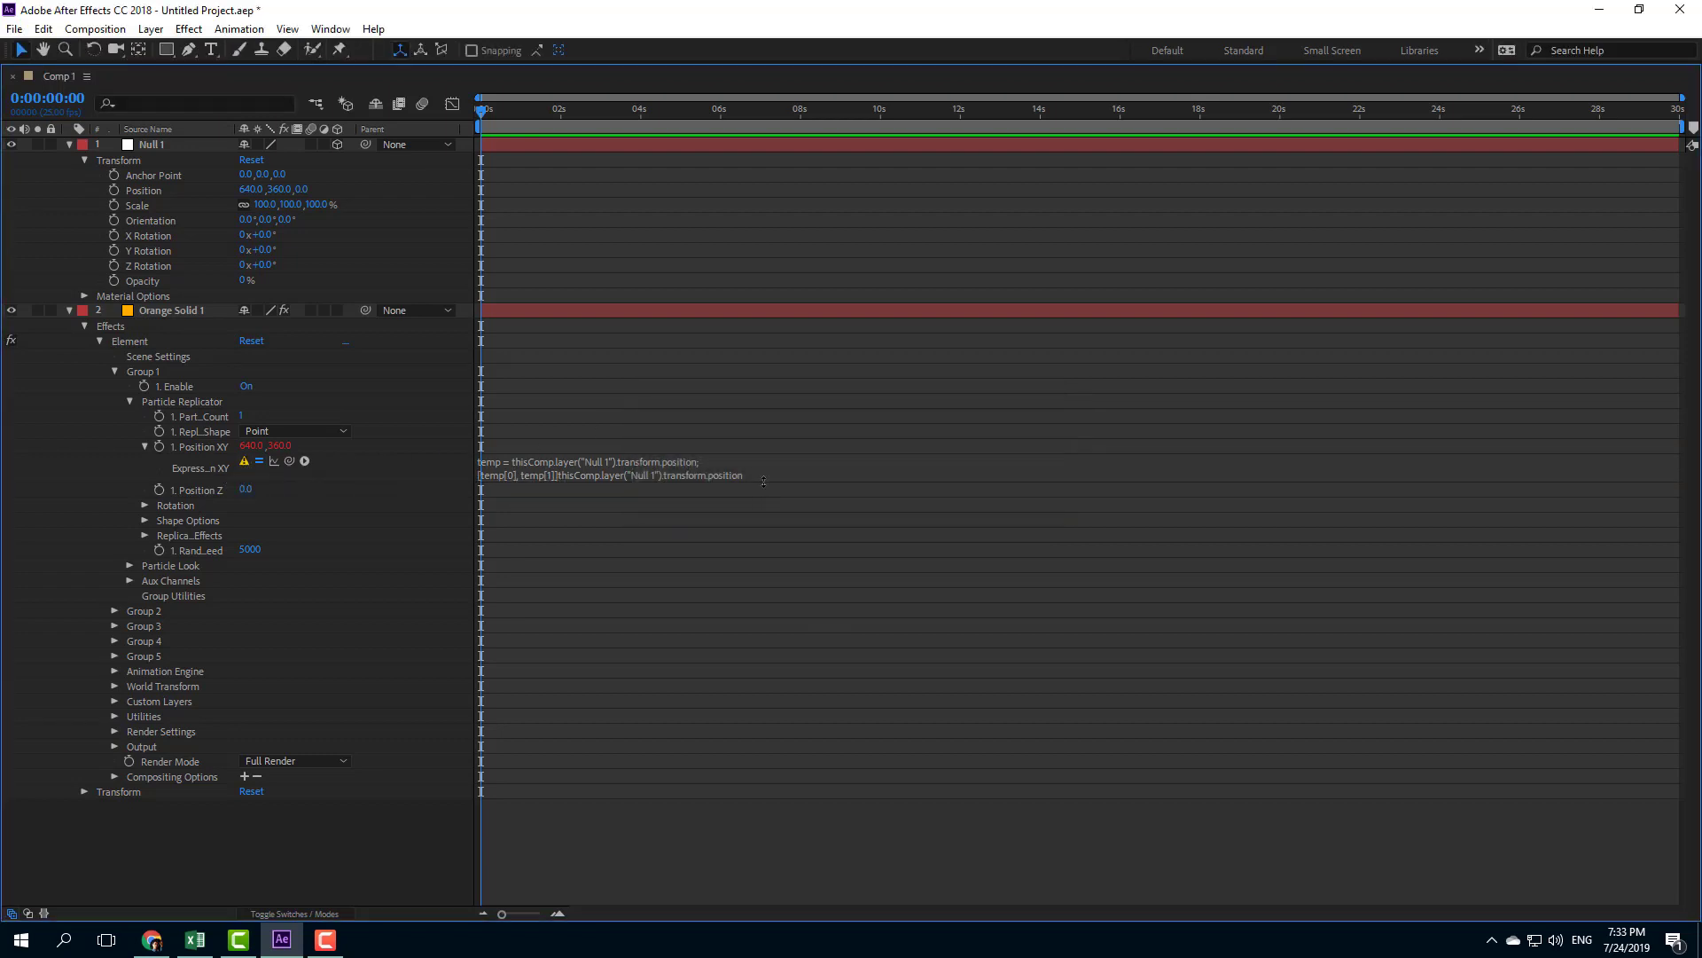
click(765, 475)
click(767, 476)
drag(767, 476, 261, 407)
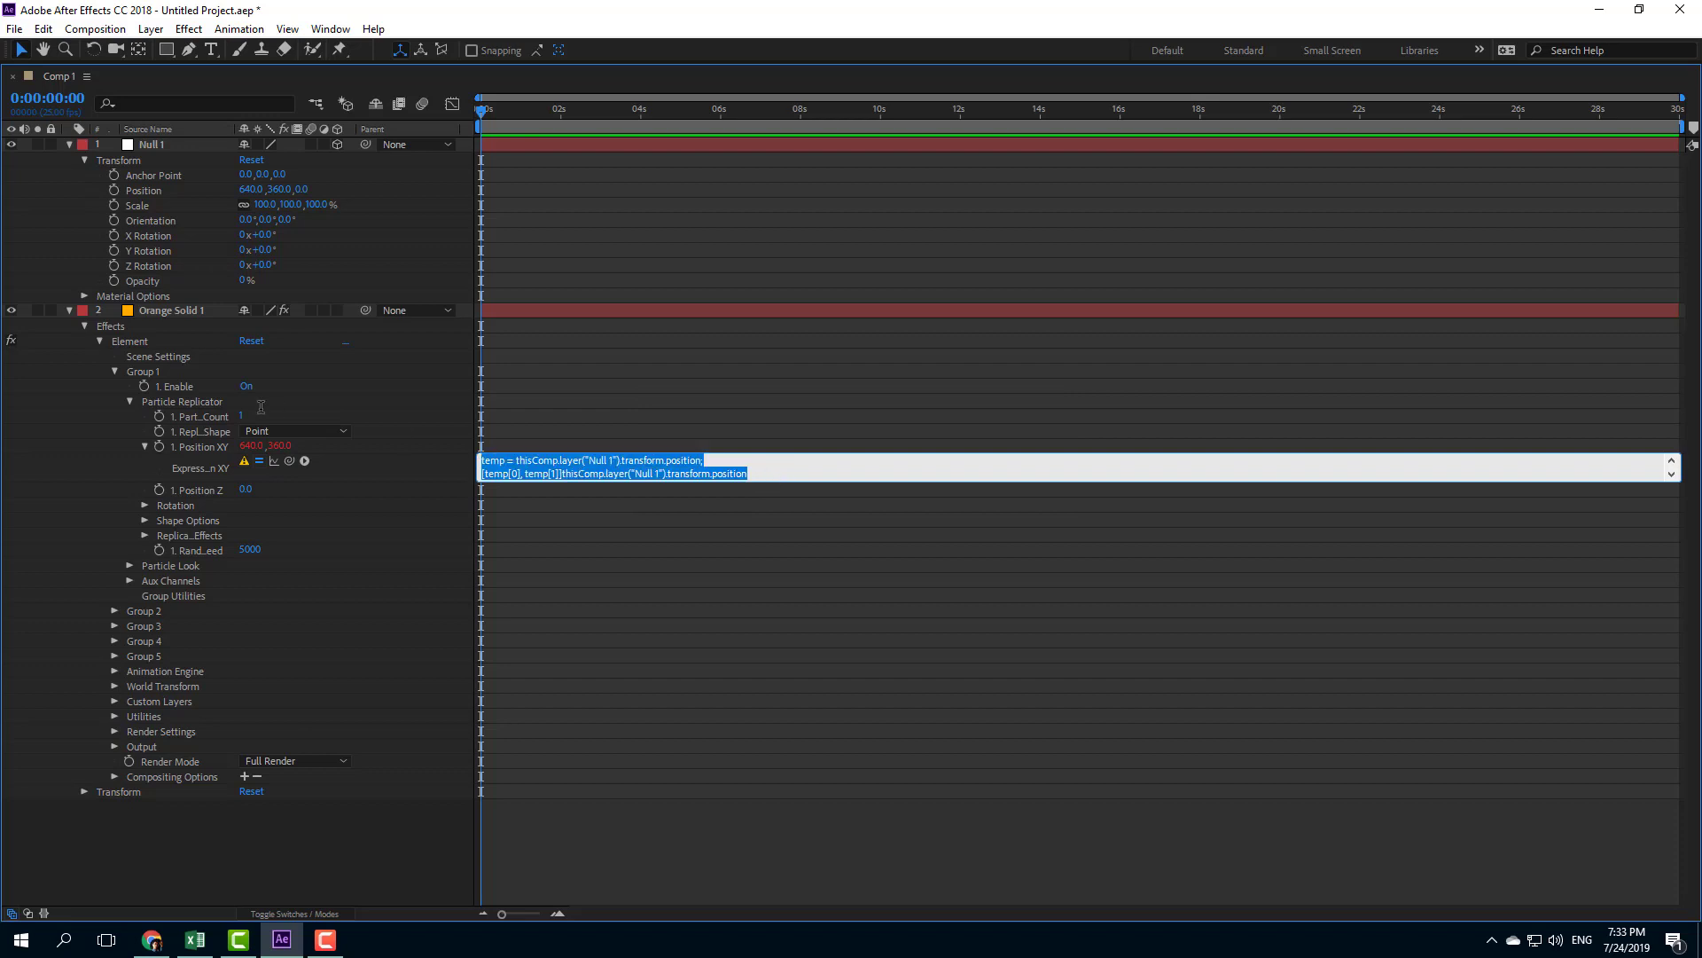
key(BackSpace)
- Link Position XY directly to thisComp.layer("Null 1").transform.position
drag(289, 466, 111, 193)
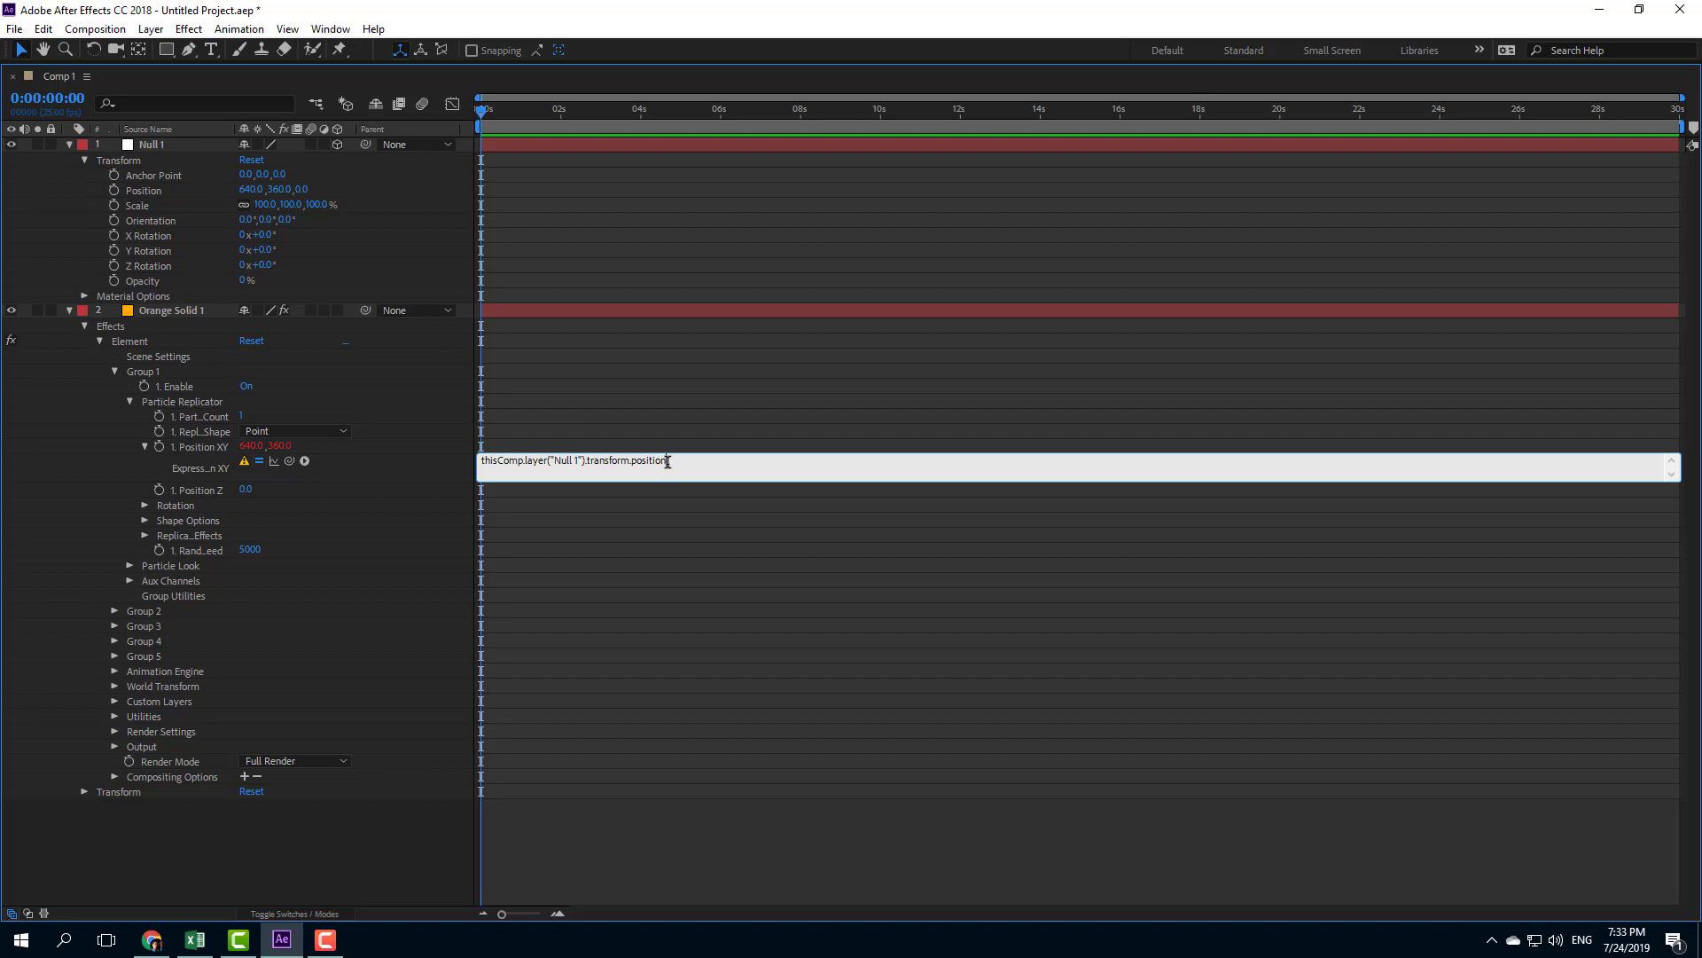
click(712, 438)
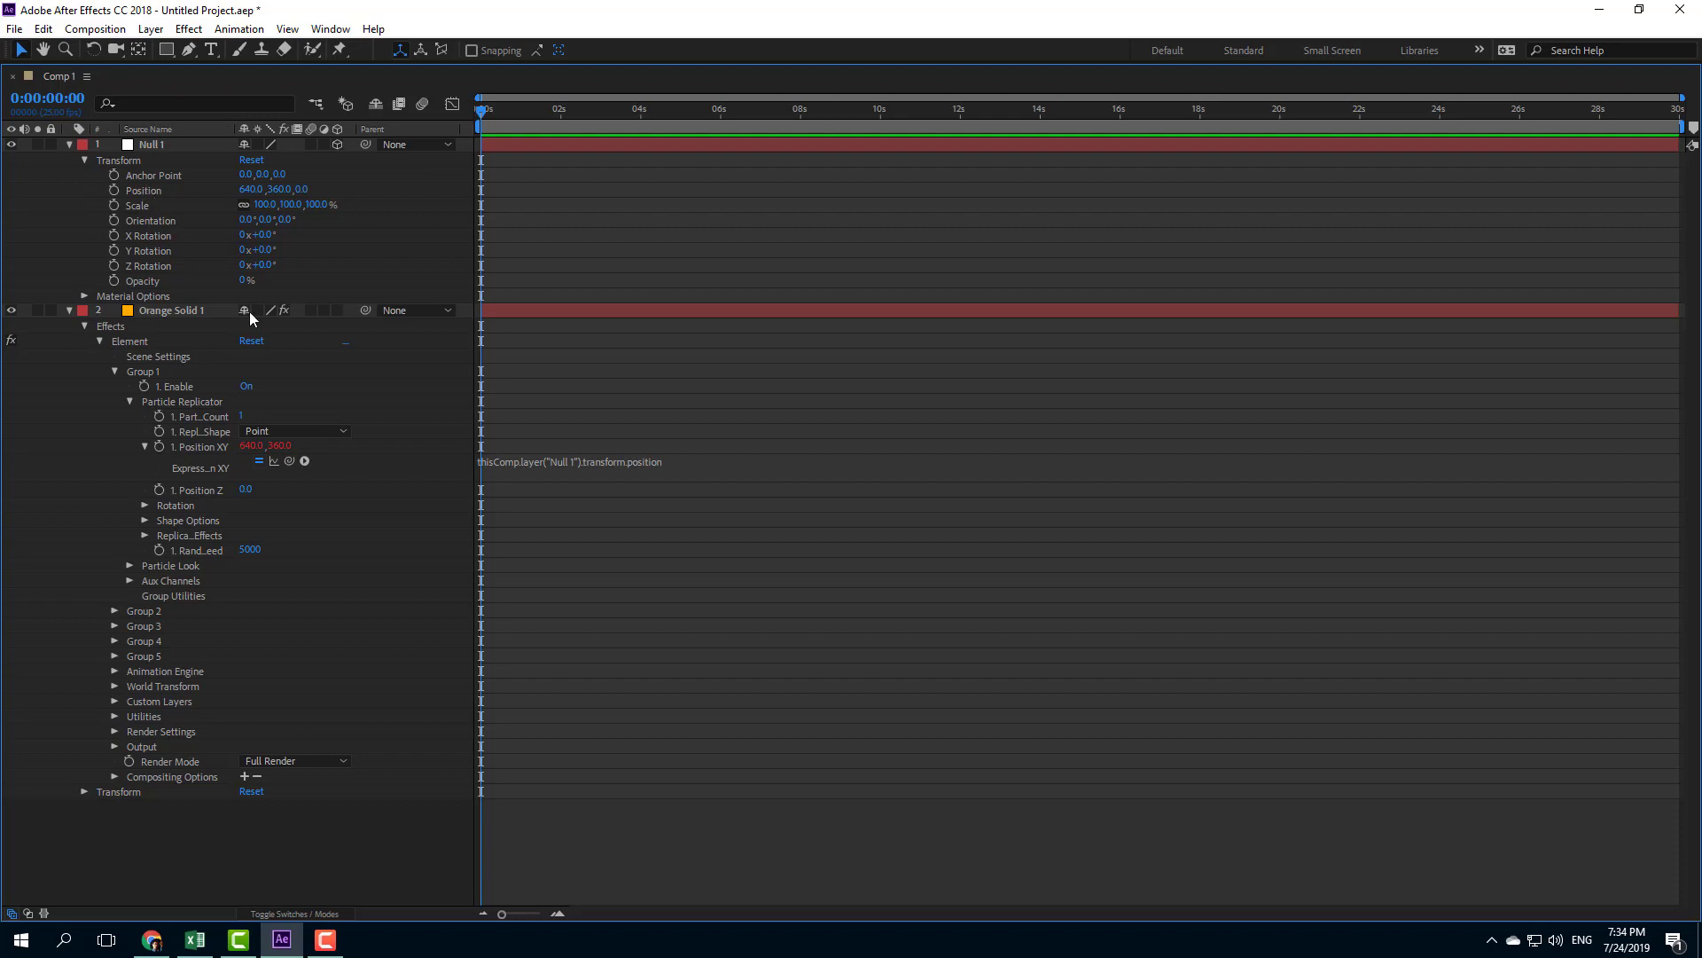
click(241, 490)
- Drive Position Z with Null 1's transform.position[2] expression, then restore the panels
alt+click(160, 490)
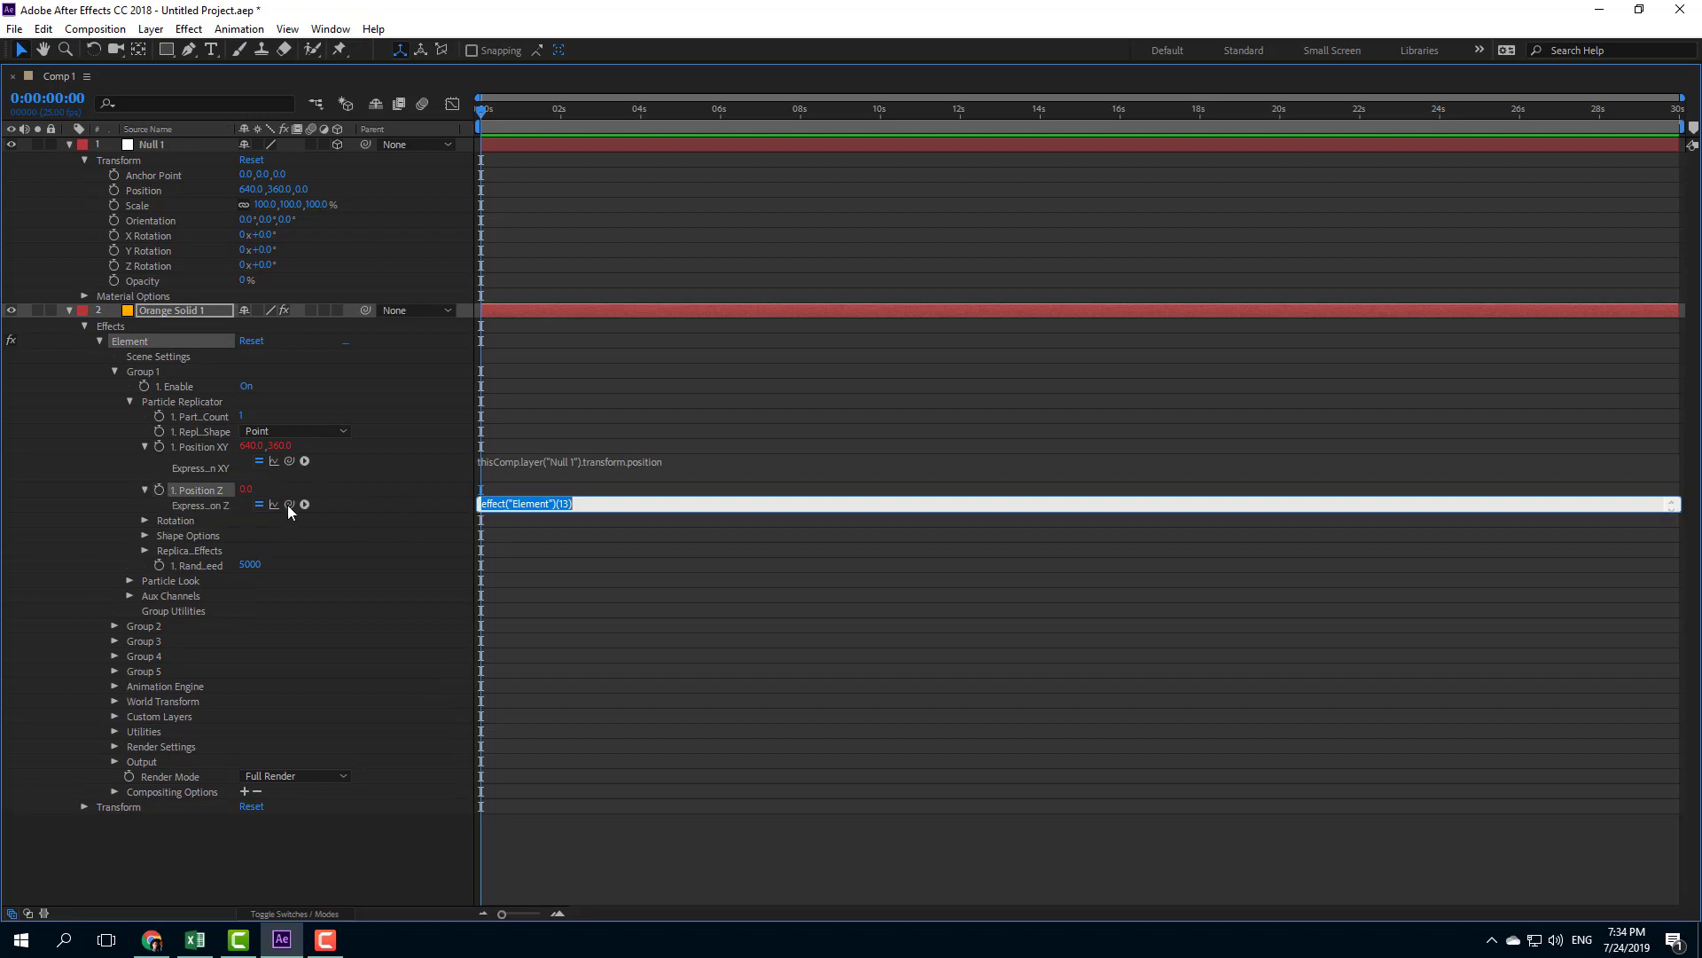
drag(284, 529, 305, 197)
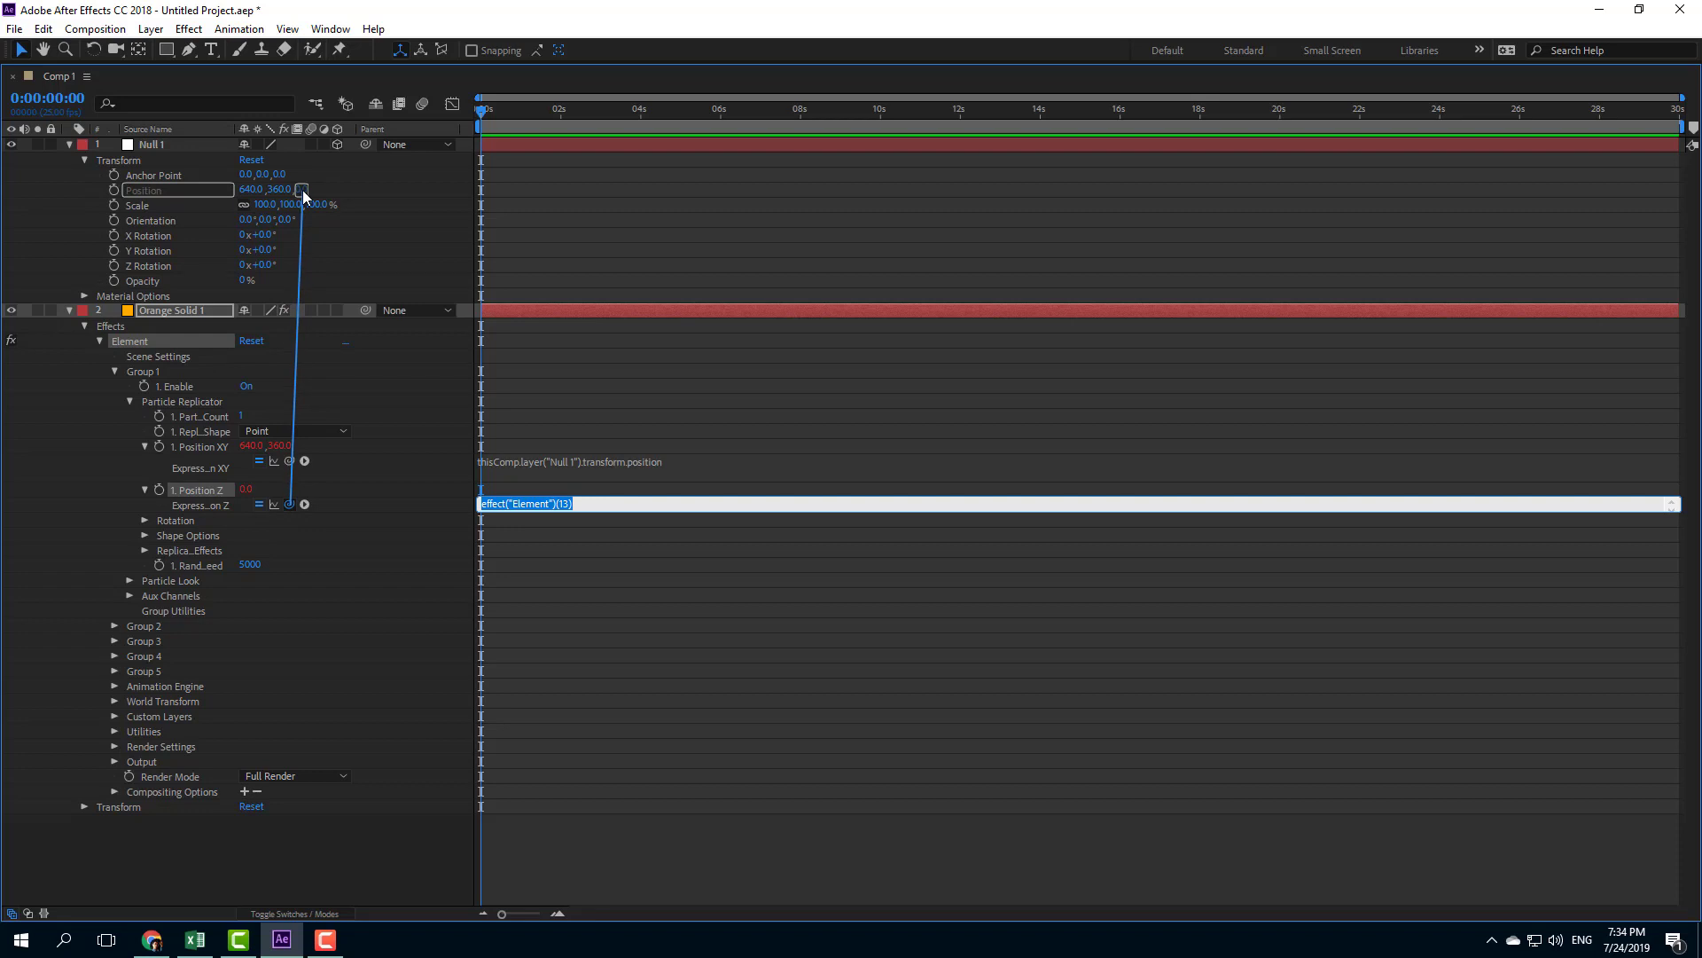
drag(303, 196, 304, 197)
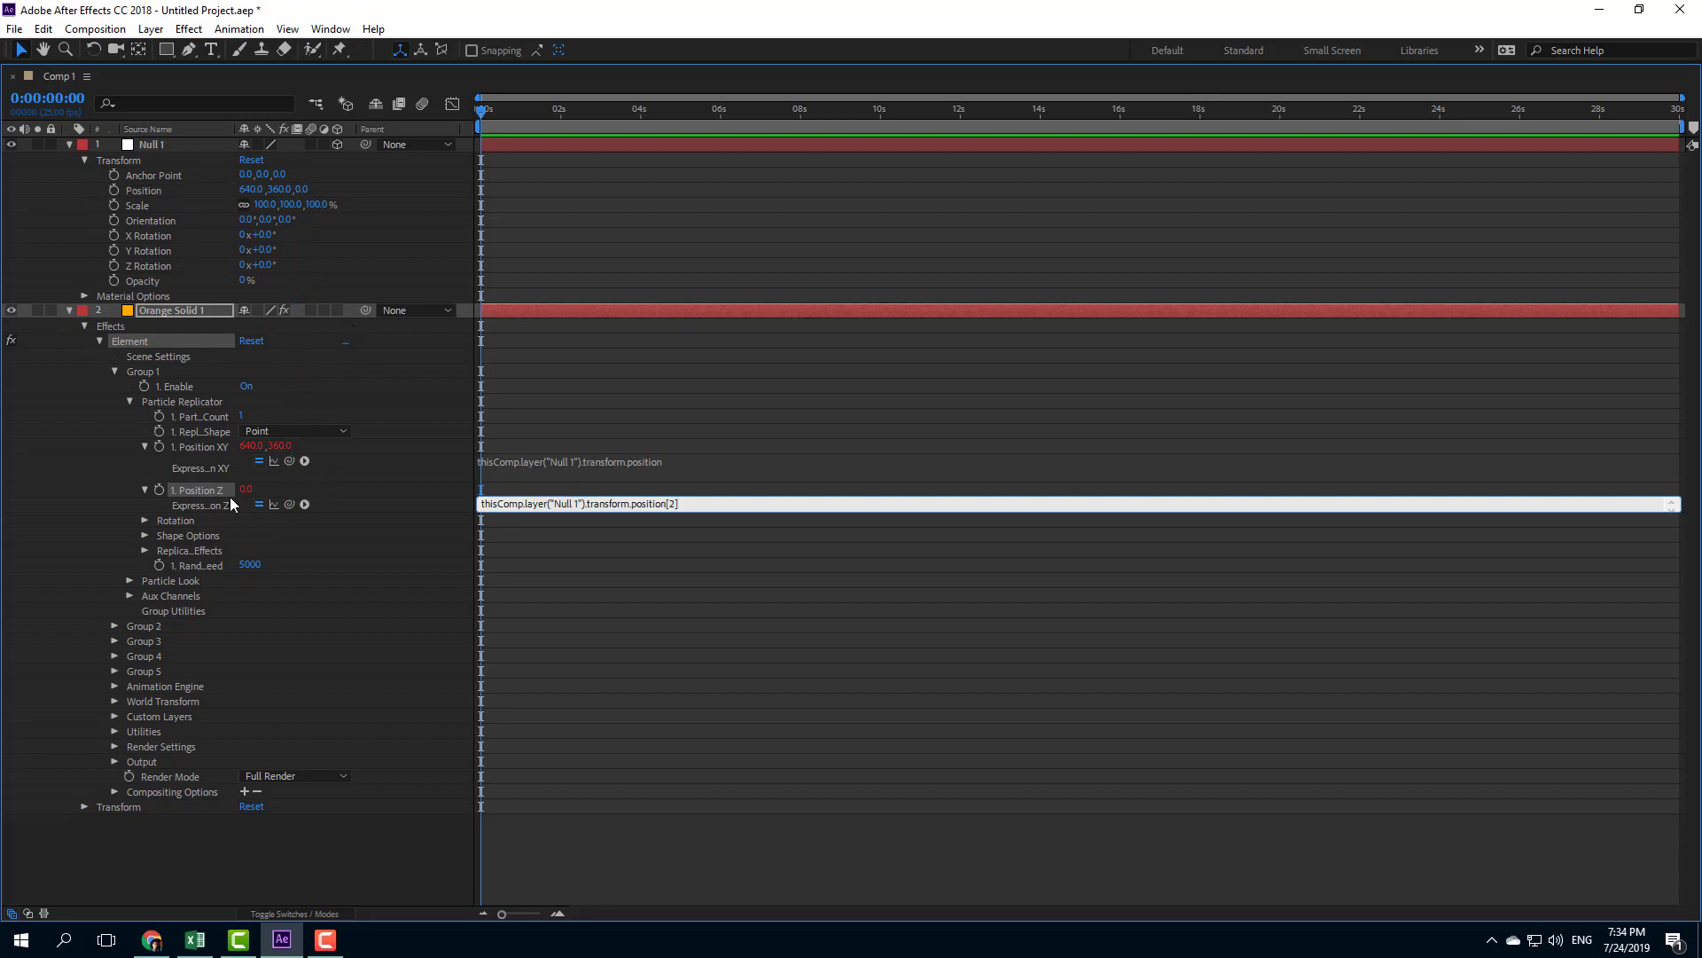
key(Return)
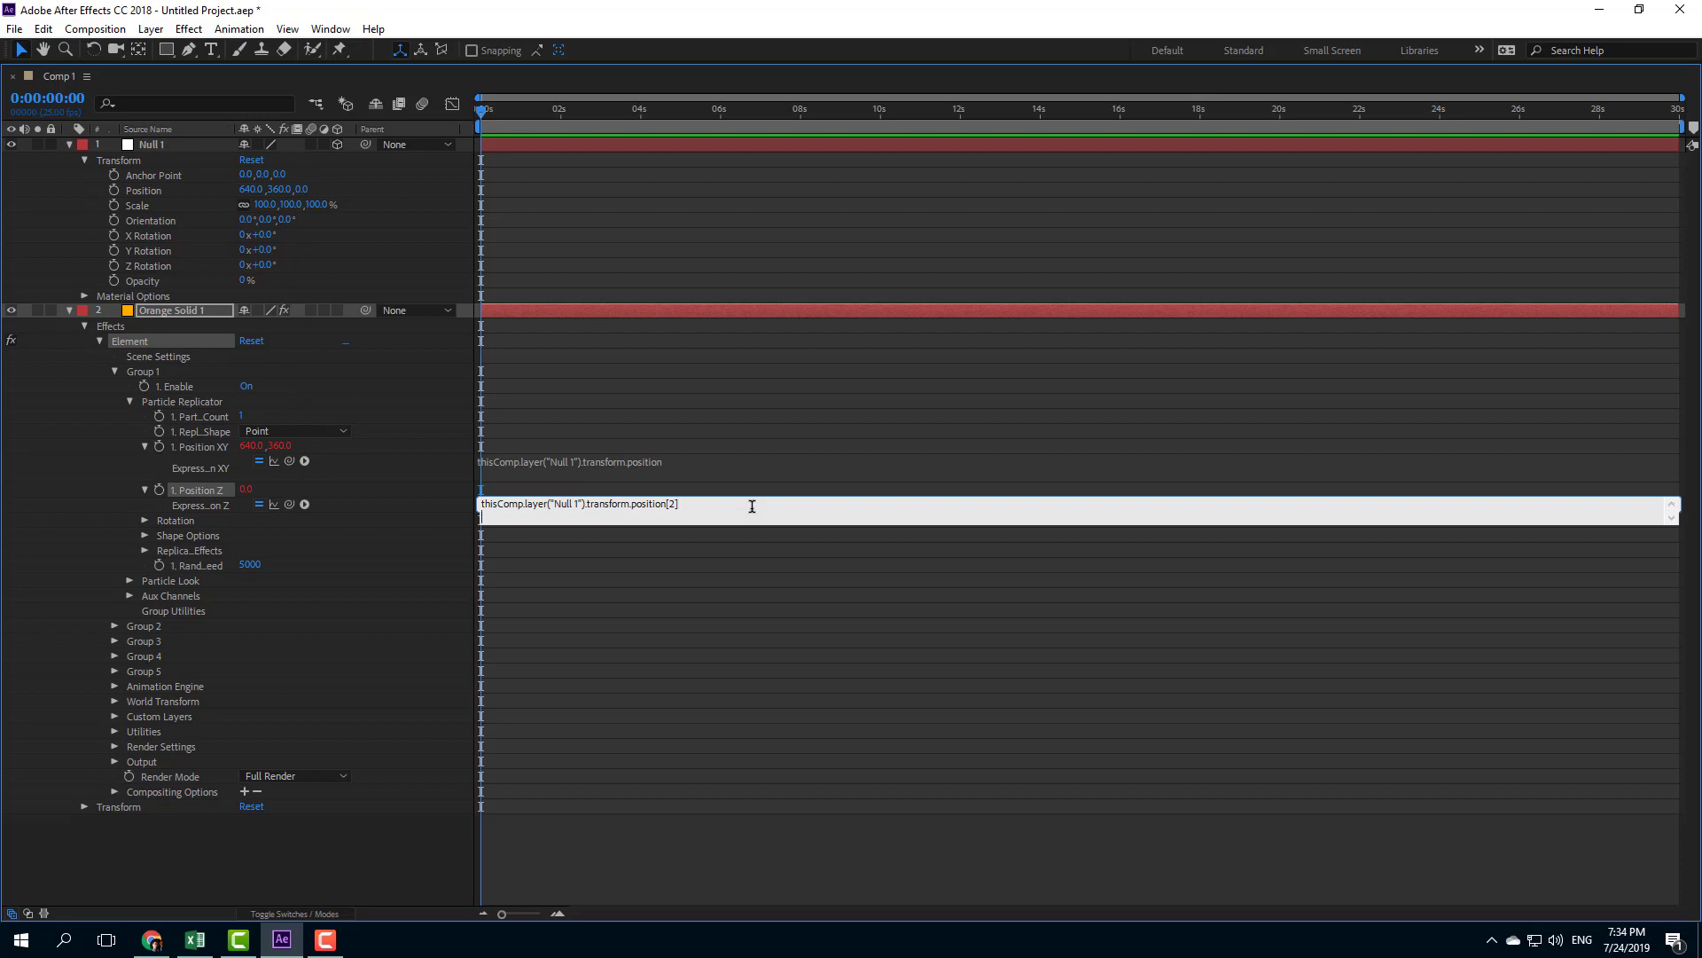
click(768, 419)
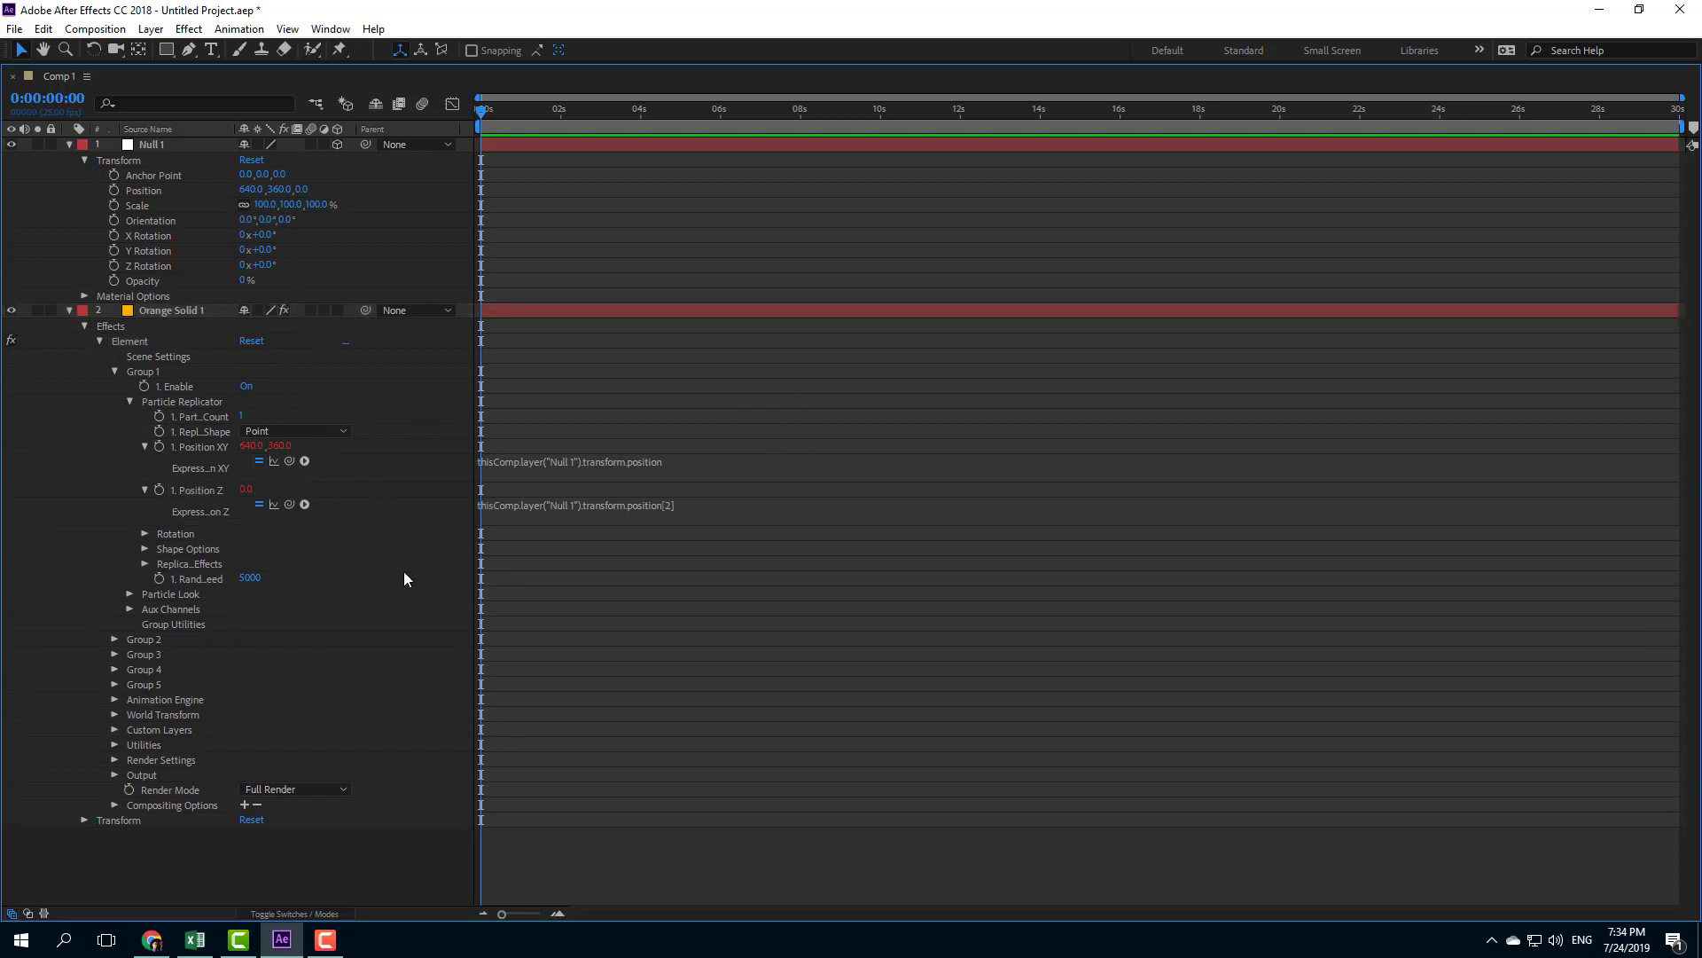
key(grave)
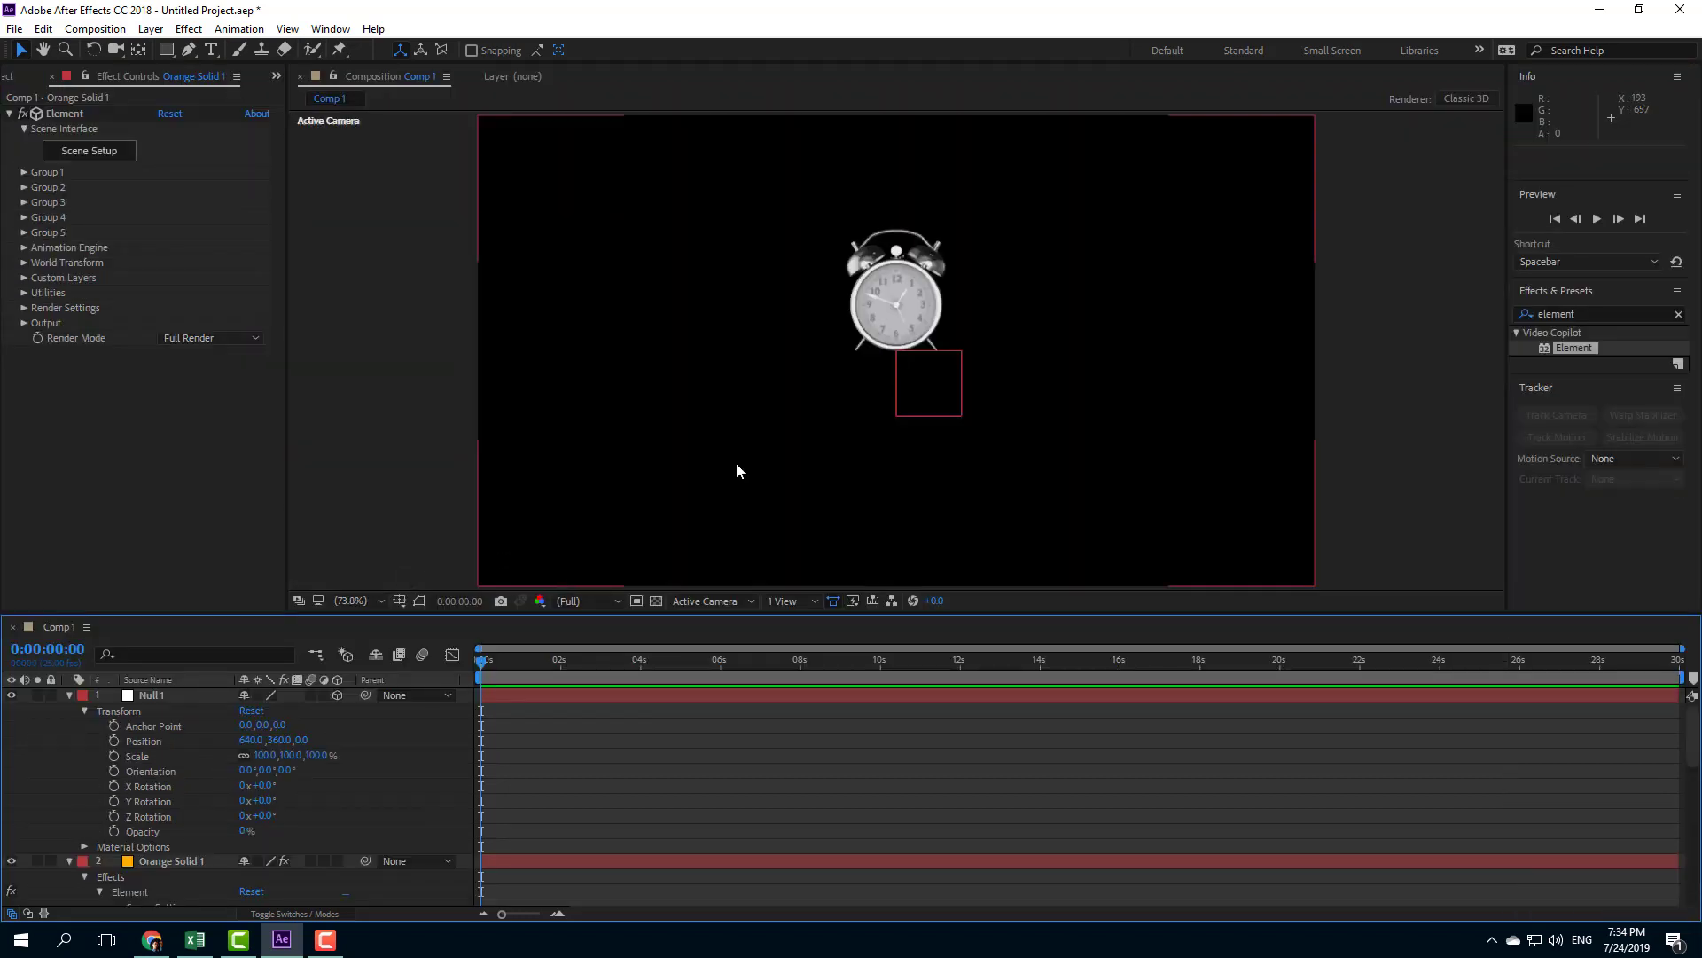
- Nudge the clock layer slightly, then lock Orange Solid 1
click(960, 416)
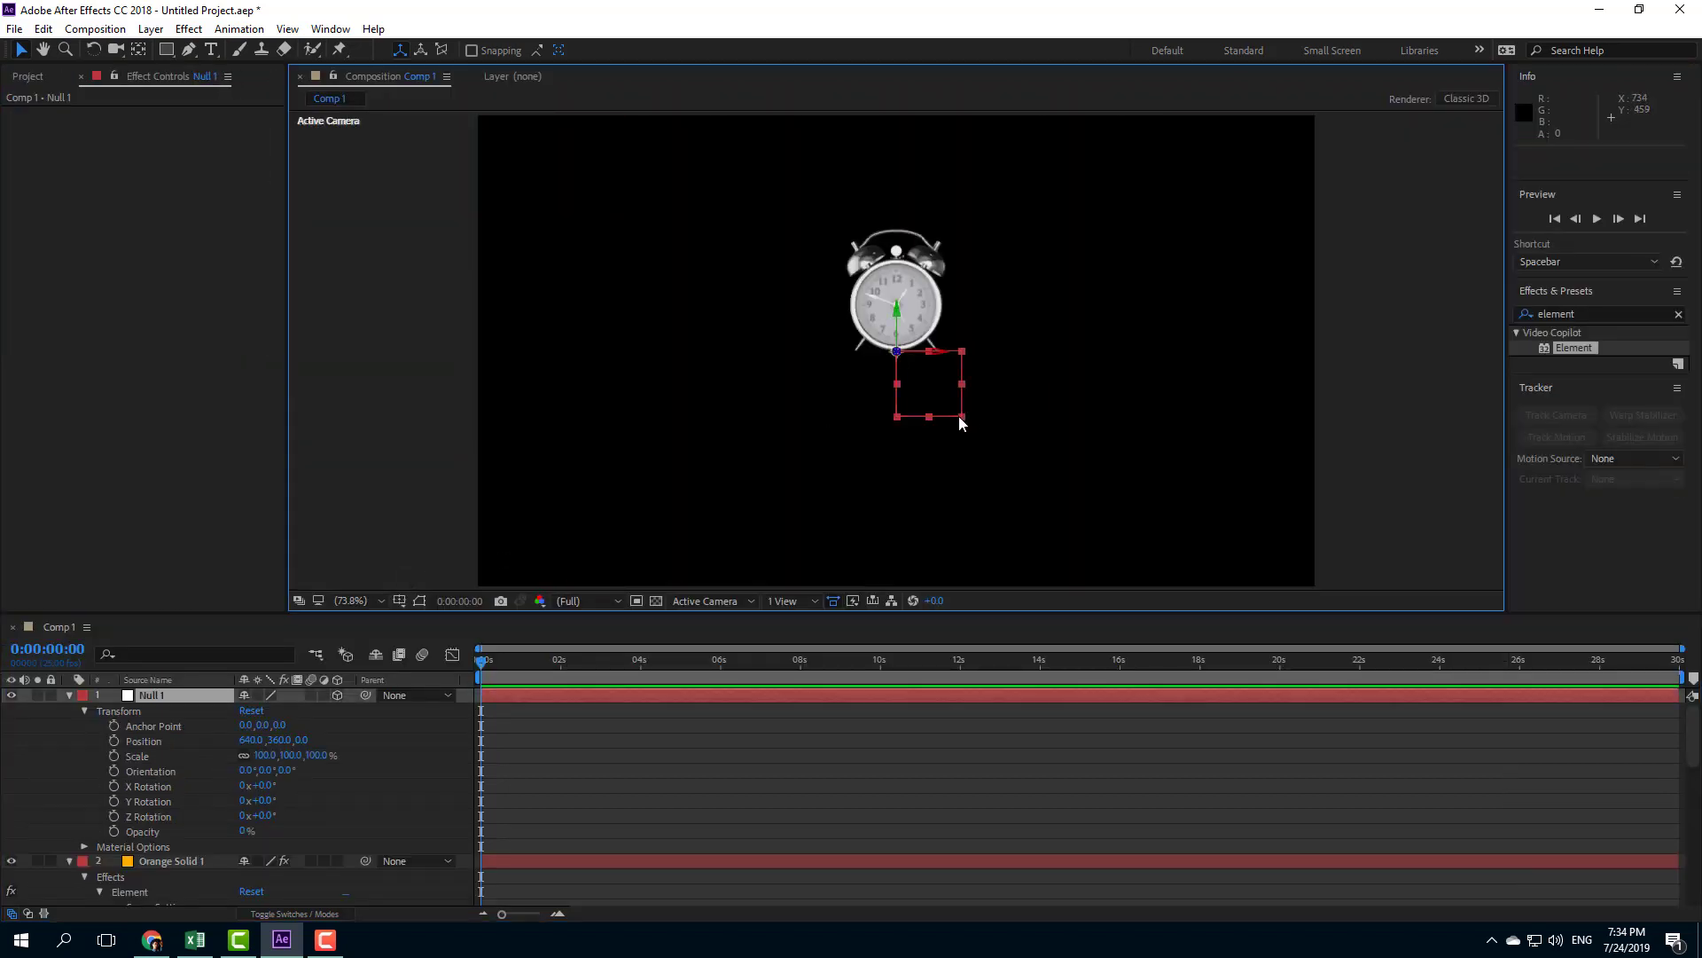
click(894, 309)
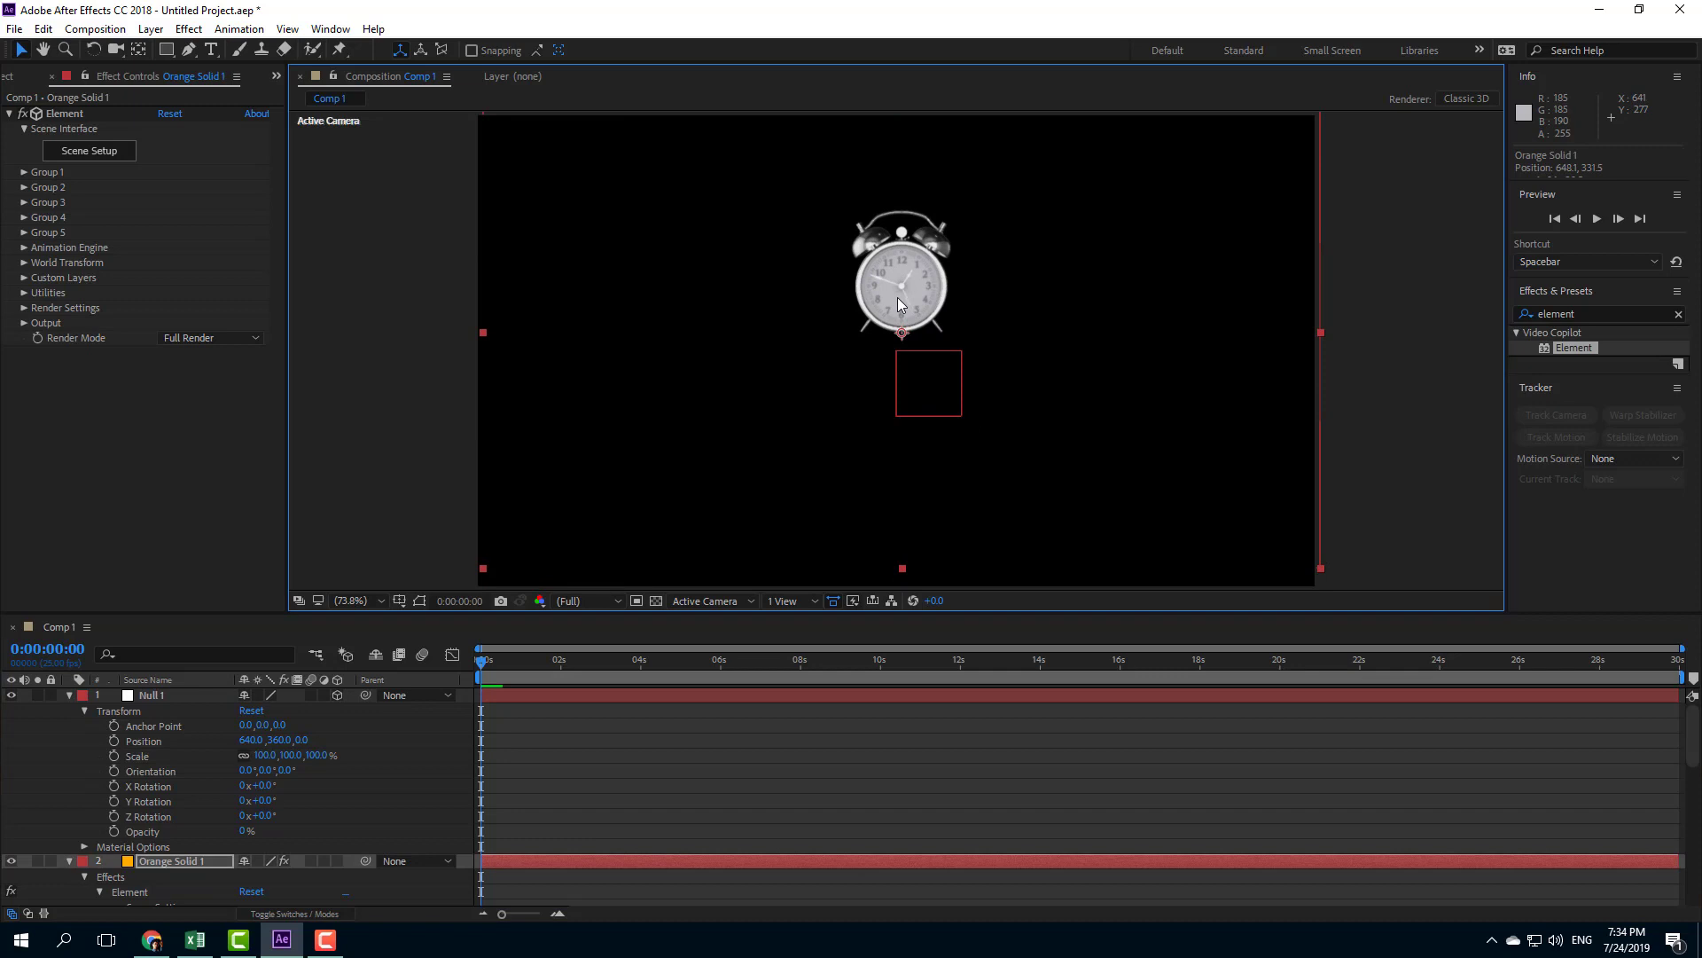
drag(898, 297, 892, 314)
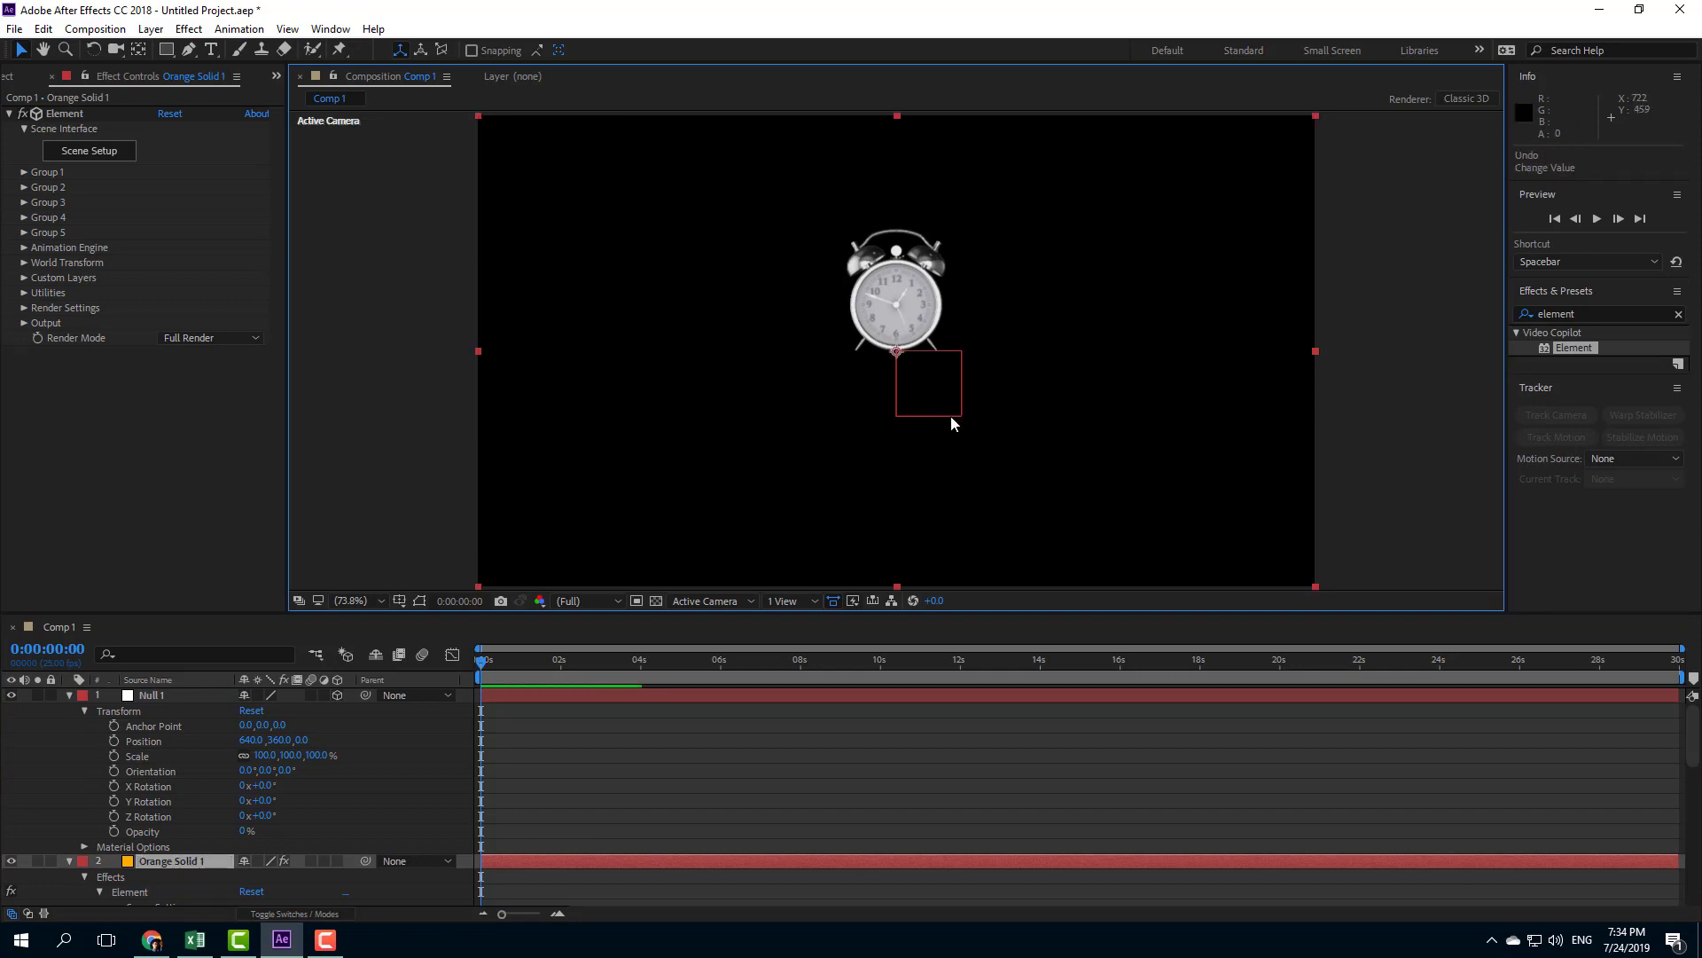
click(1375, 350)
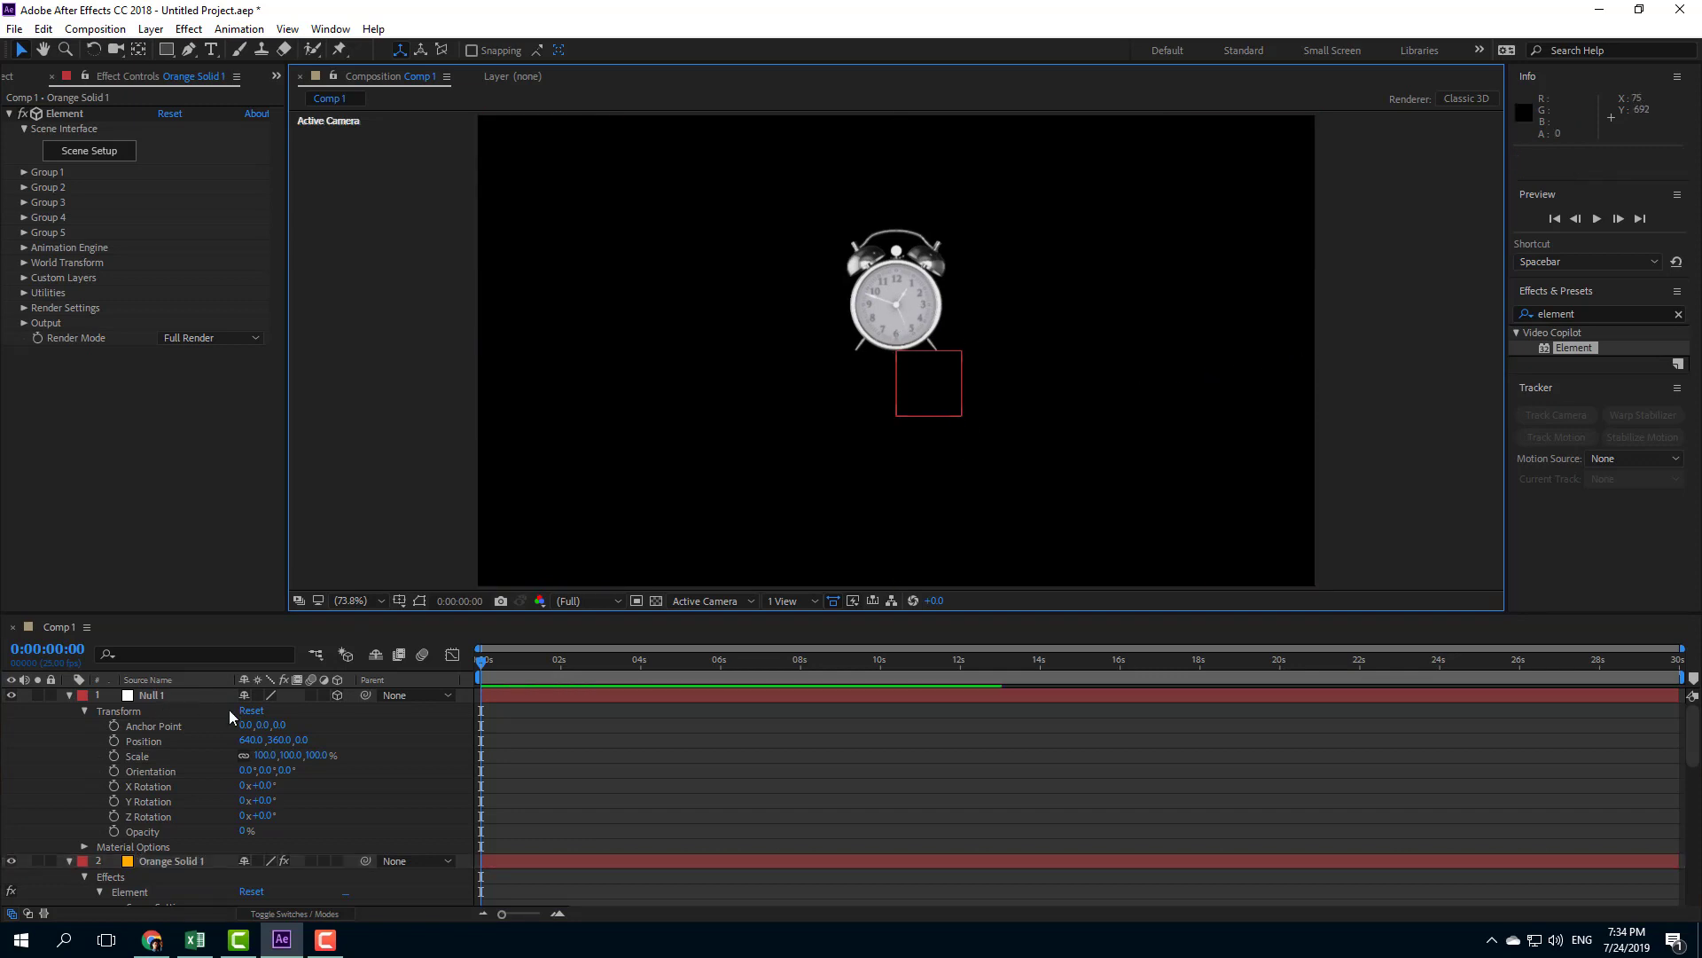
click(50, 860)
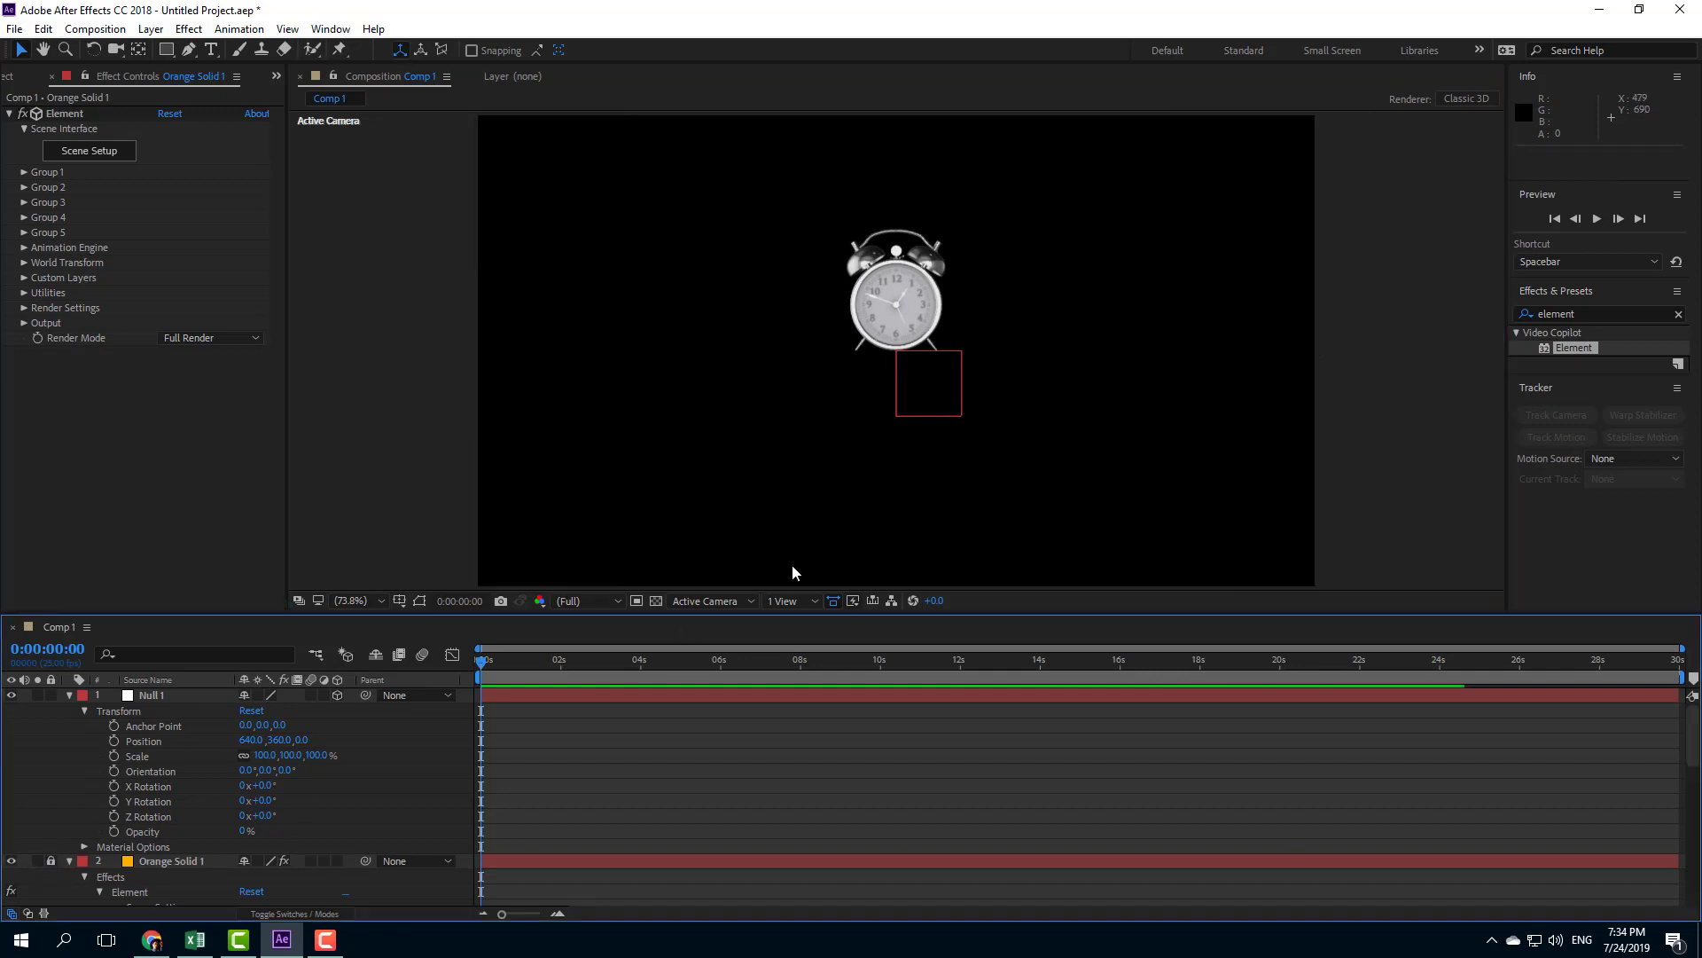
- Move Null 1 to 661, 492.4, -186.8, trying then undoing a 36° X Rotation
click(965, 365)
drag(898, 325, 933, 394)
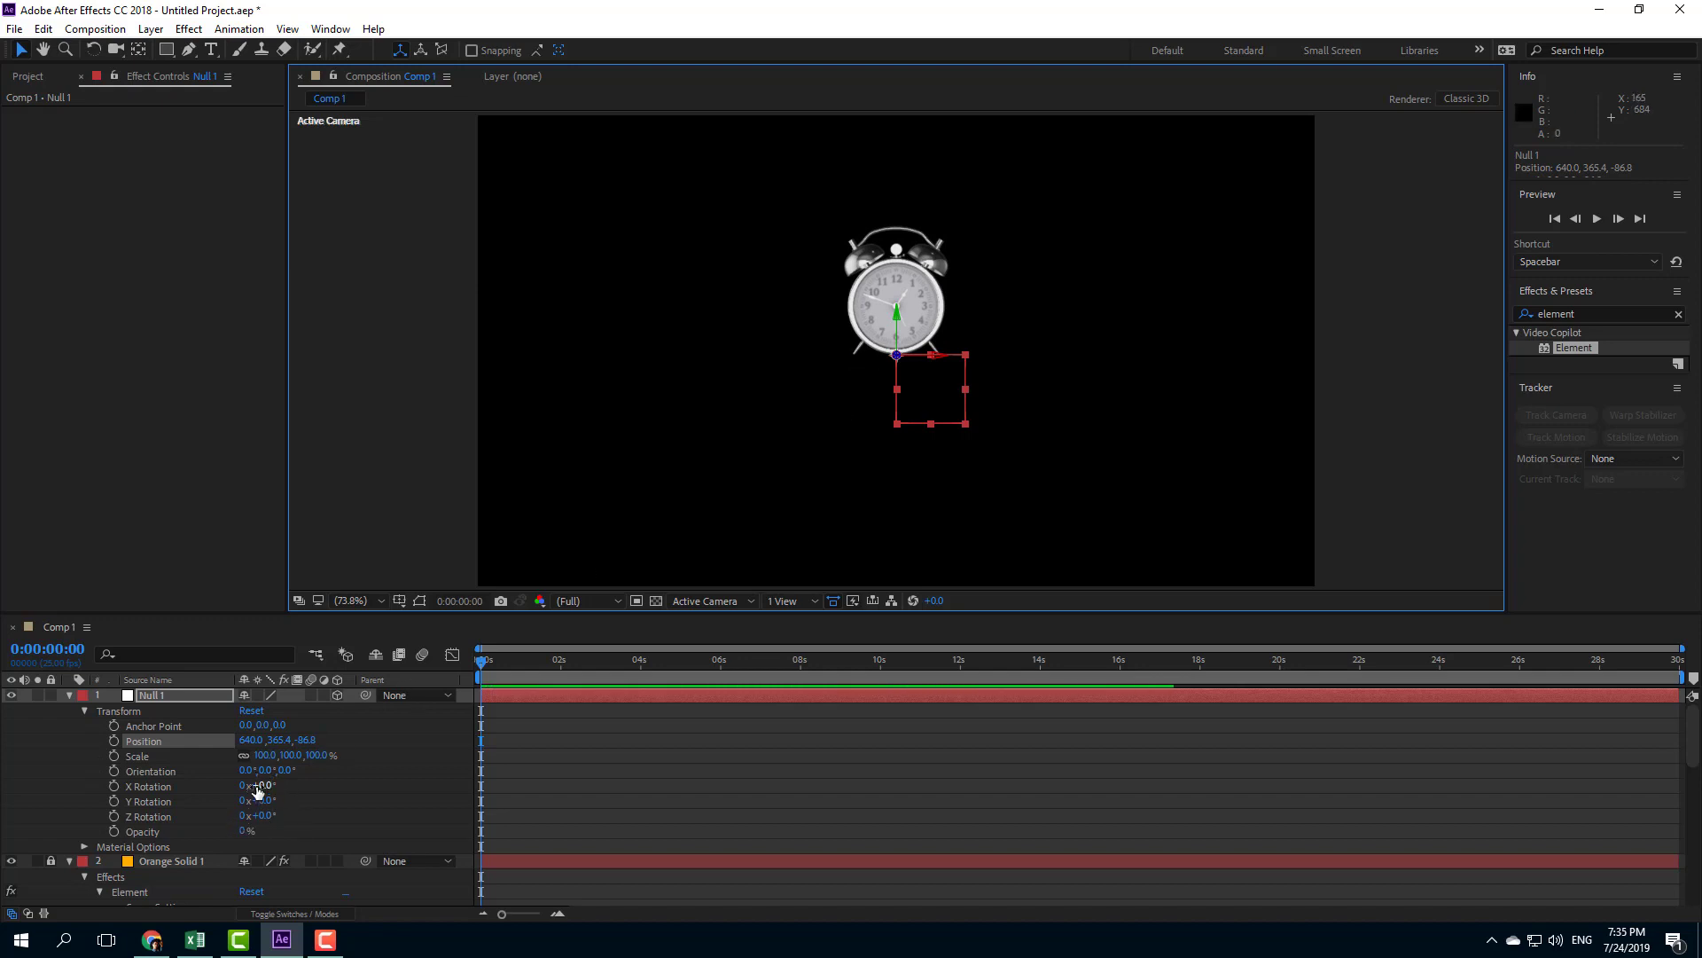
drag(305, 740, 614, 652)
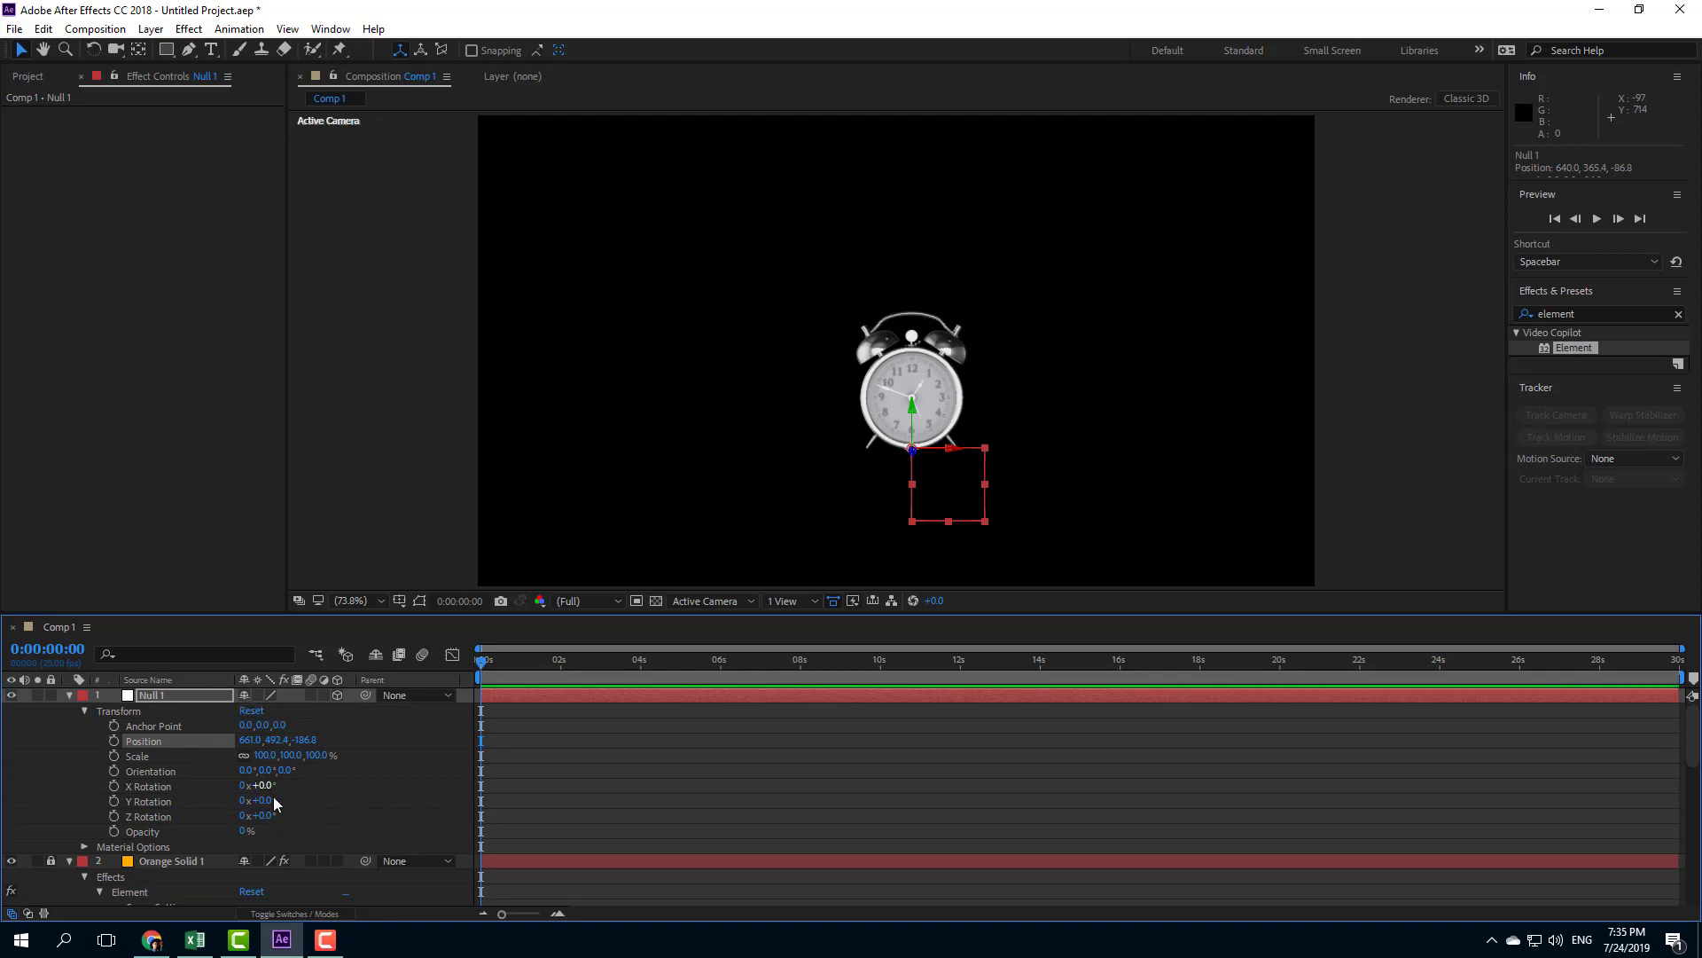
drag(263, 786, 310, 788)
key(ctrl+z)
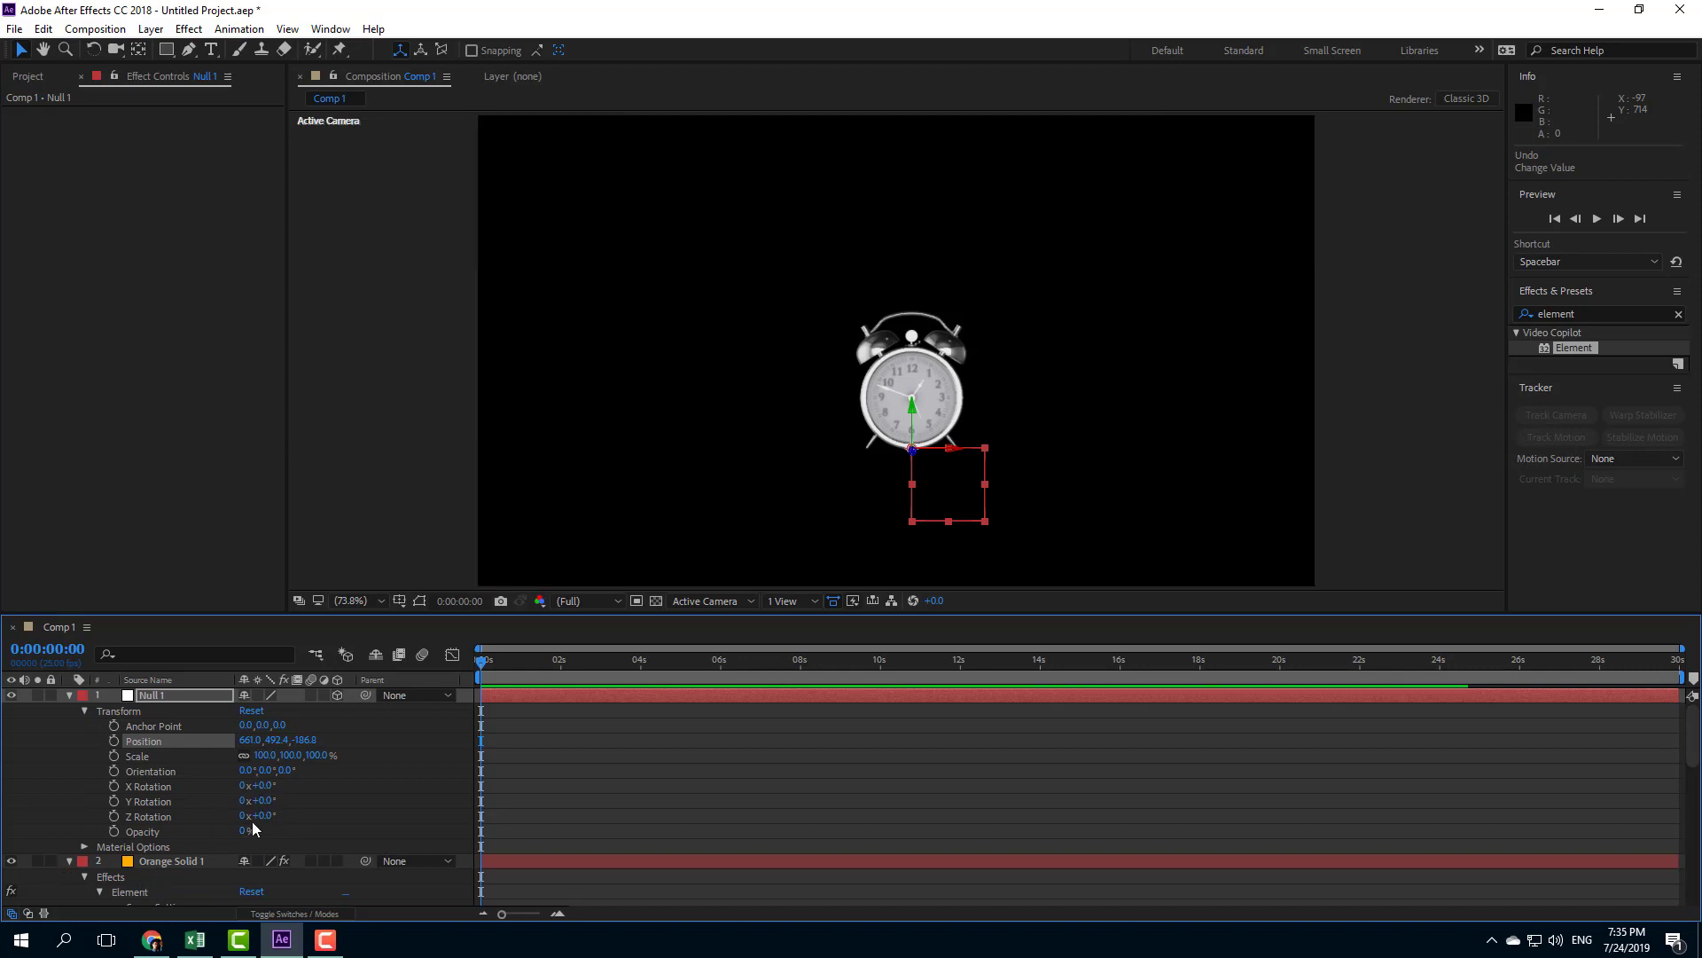
key(grave)
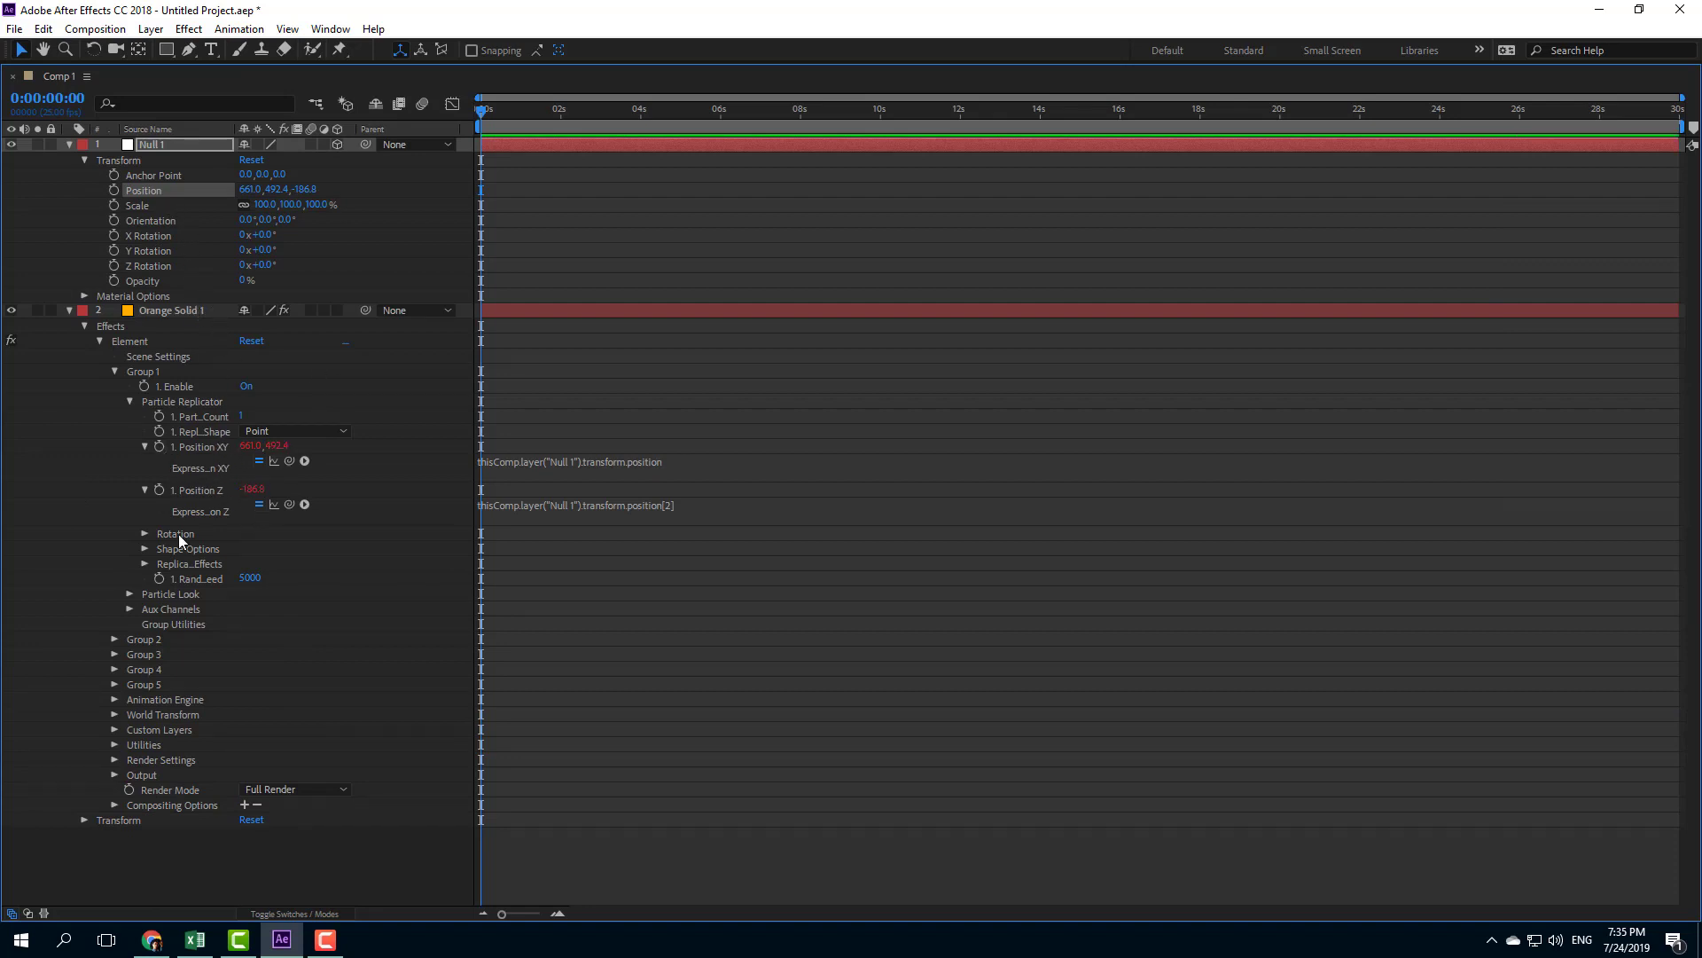
- Expression-link Group 1's X, Y and Z Rotation to Null 1's xRotation, yRotation and zRotation
click(144, 535)
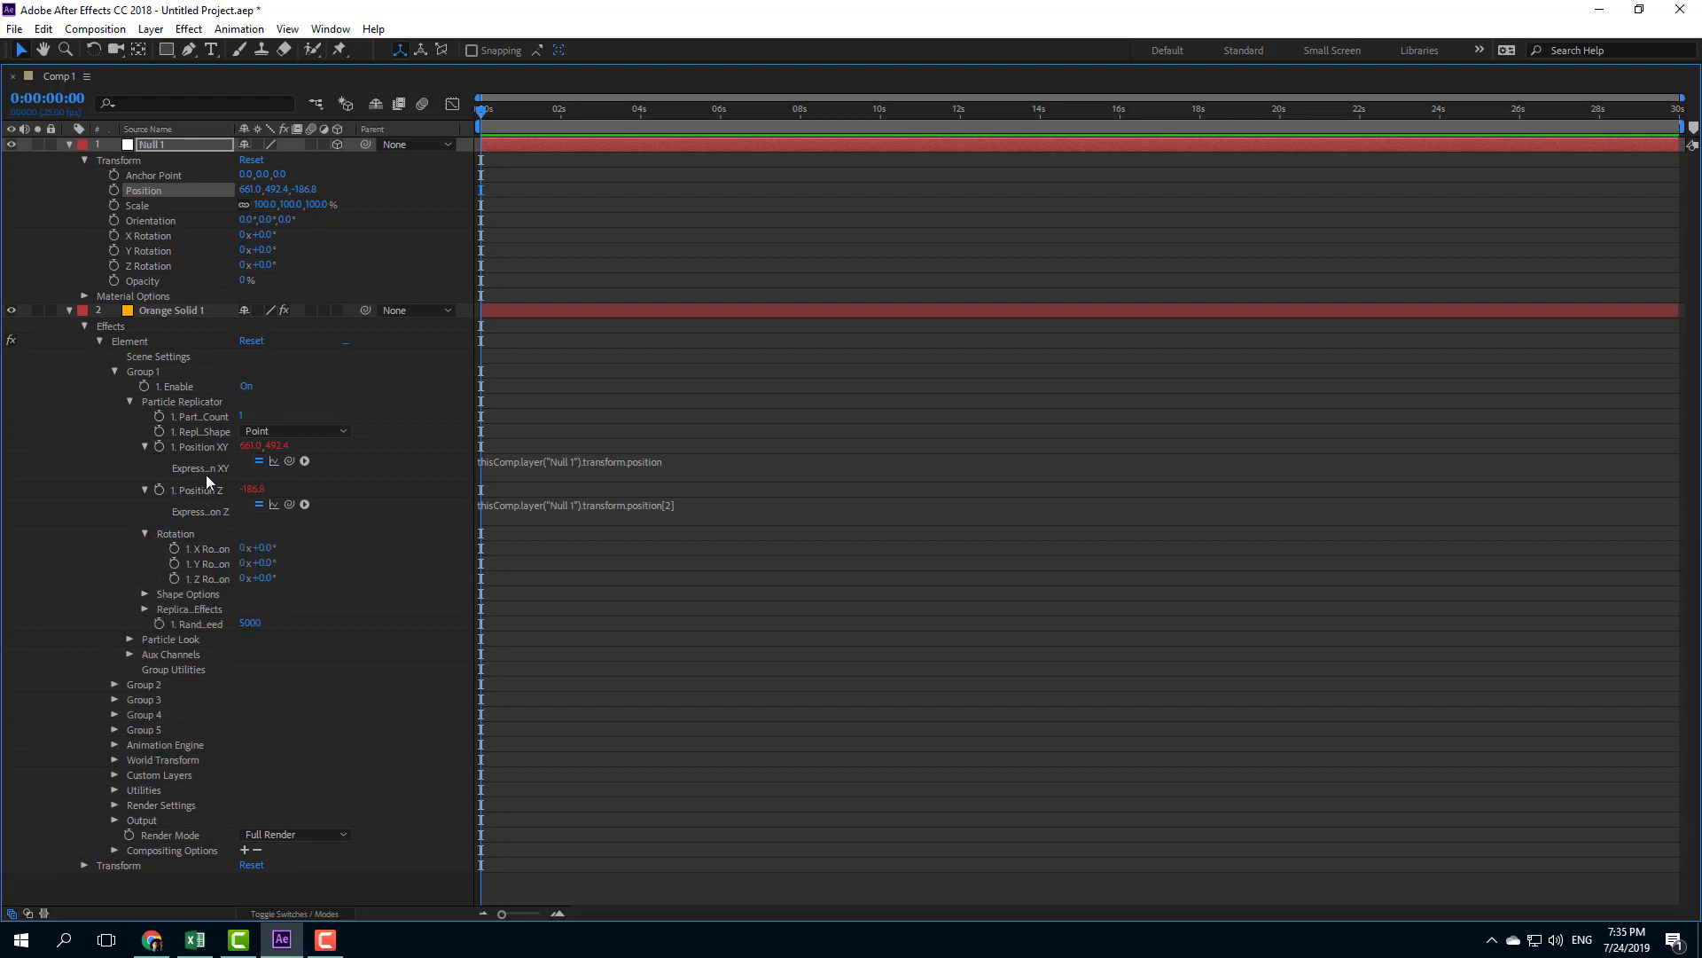
alt+click(174, 548)
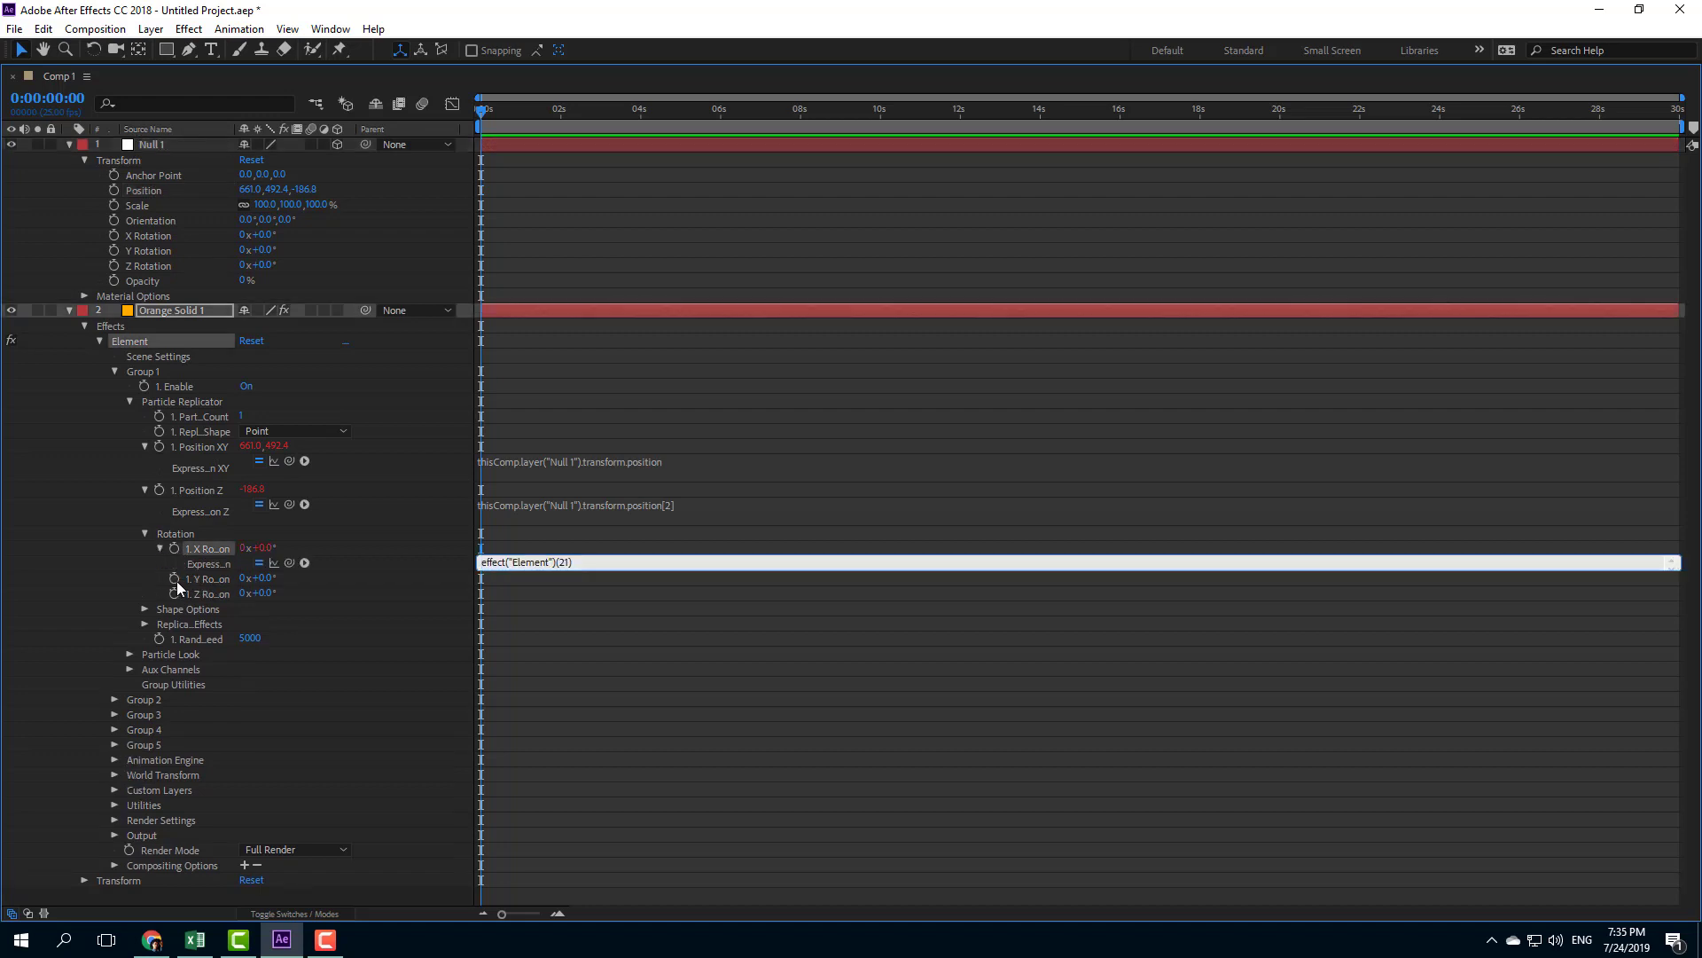
alt+click(174, 578)
alt+click(175, 608)
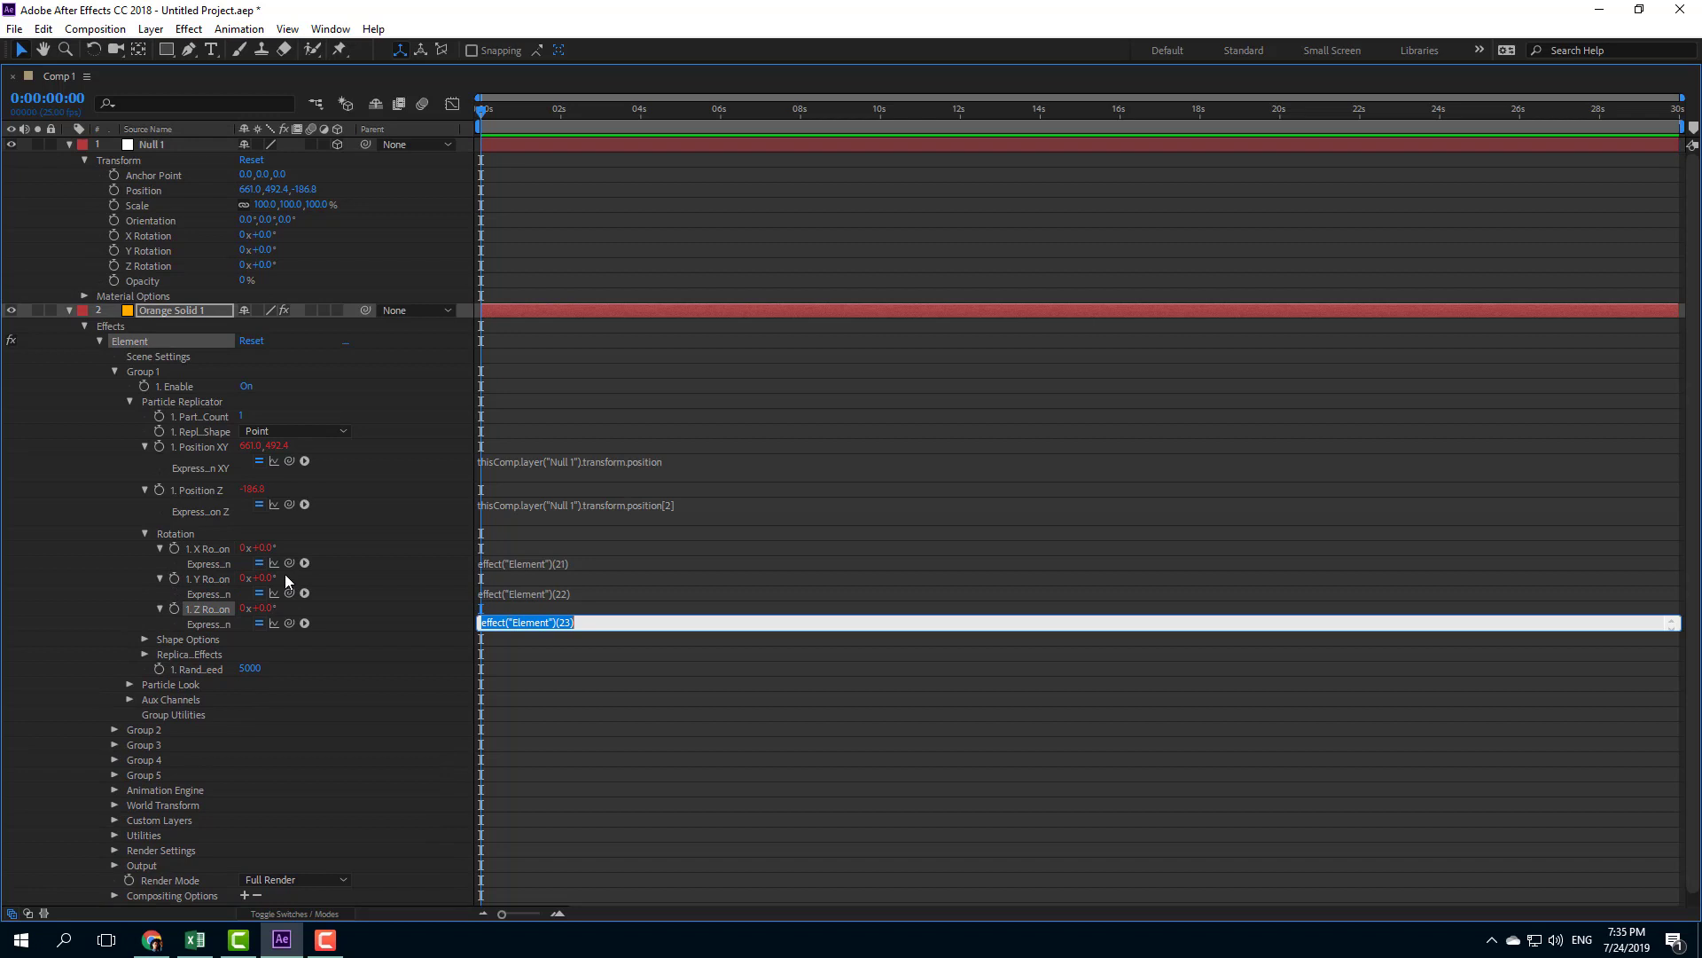
drag(289, 562, 171, 242)
drag(289, 593, 164, 251)
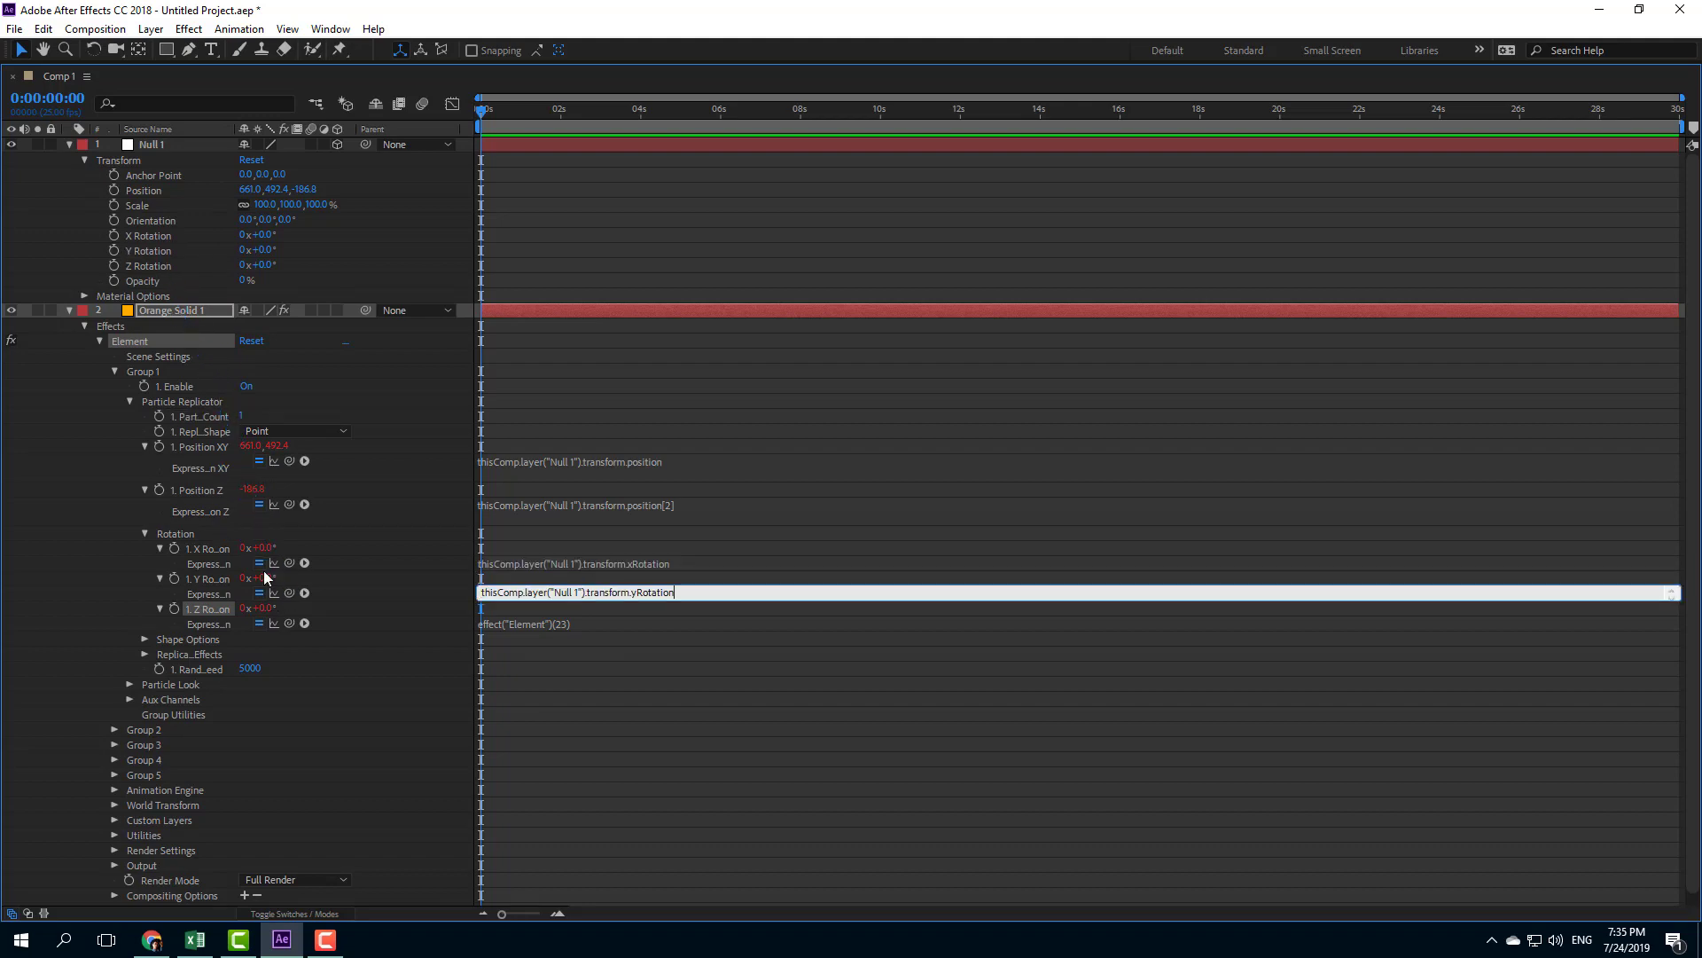
drag(289, 622, 146, 265)
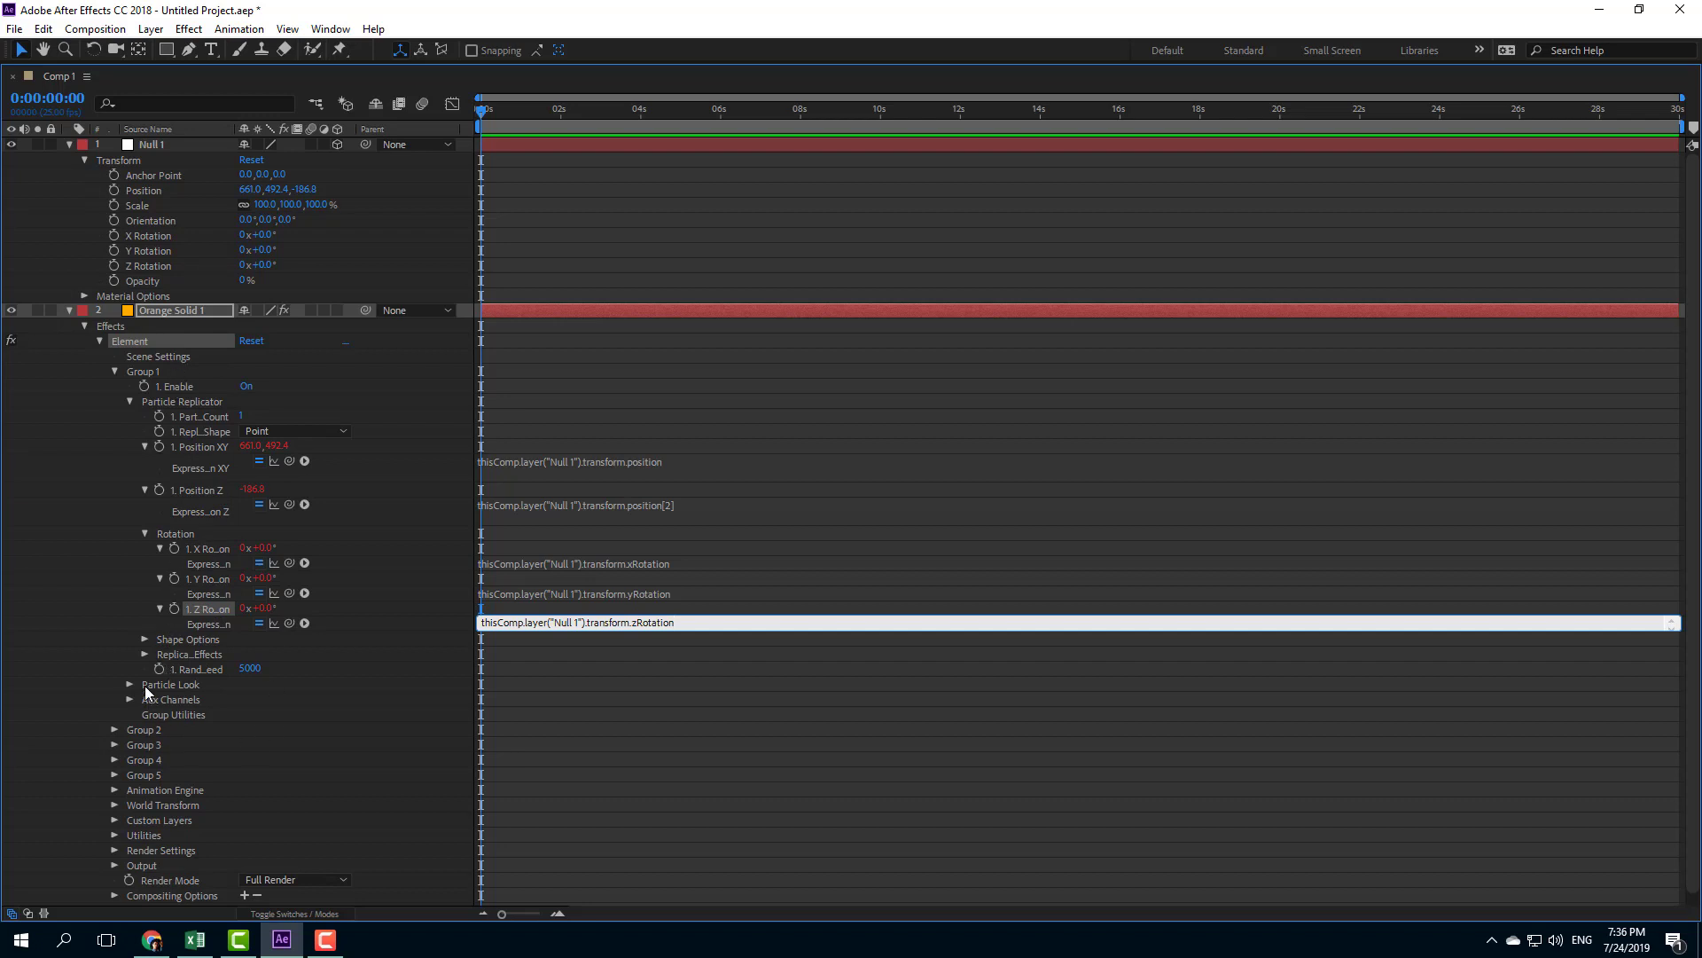
click(145, 640)
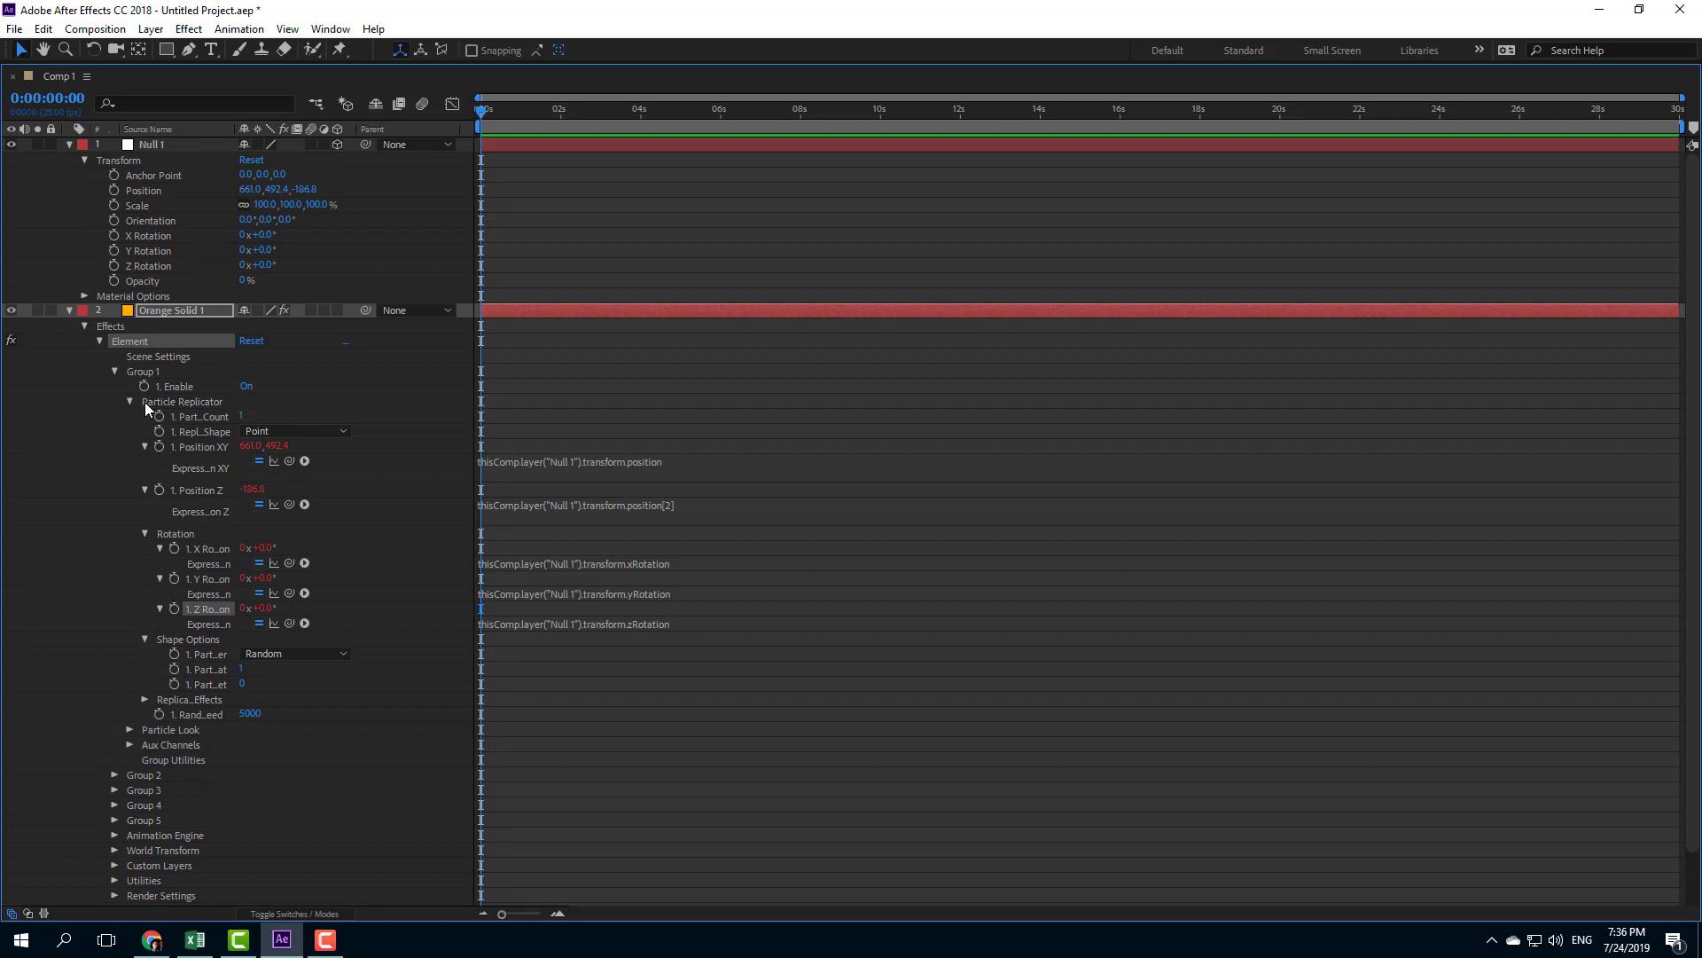
- Reveal Particle Look's X, Y and Z Size and add expressions to all three
click(129, 731)
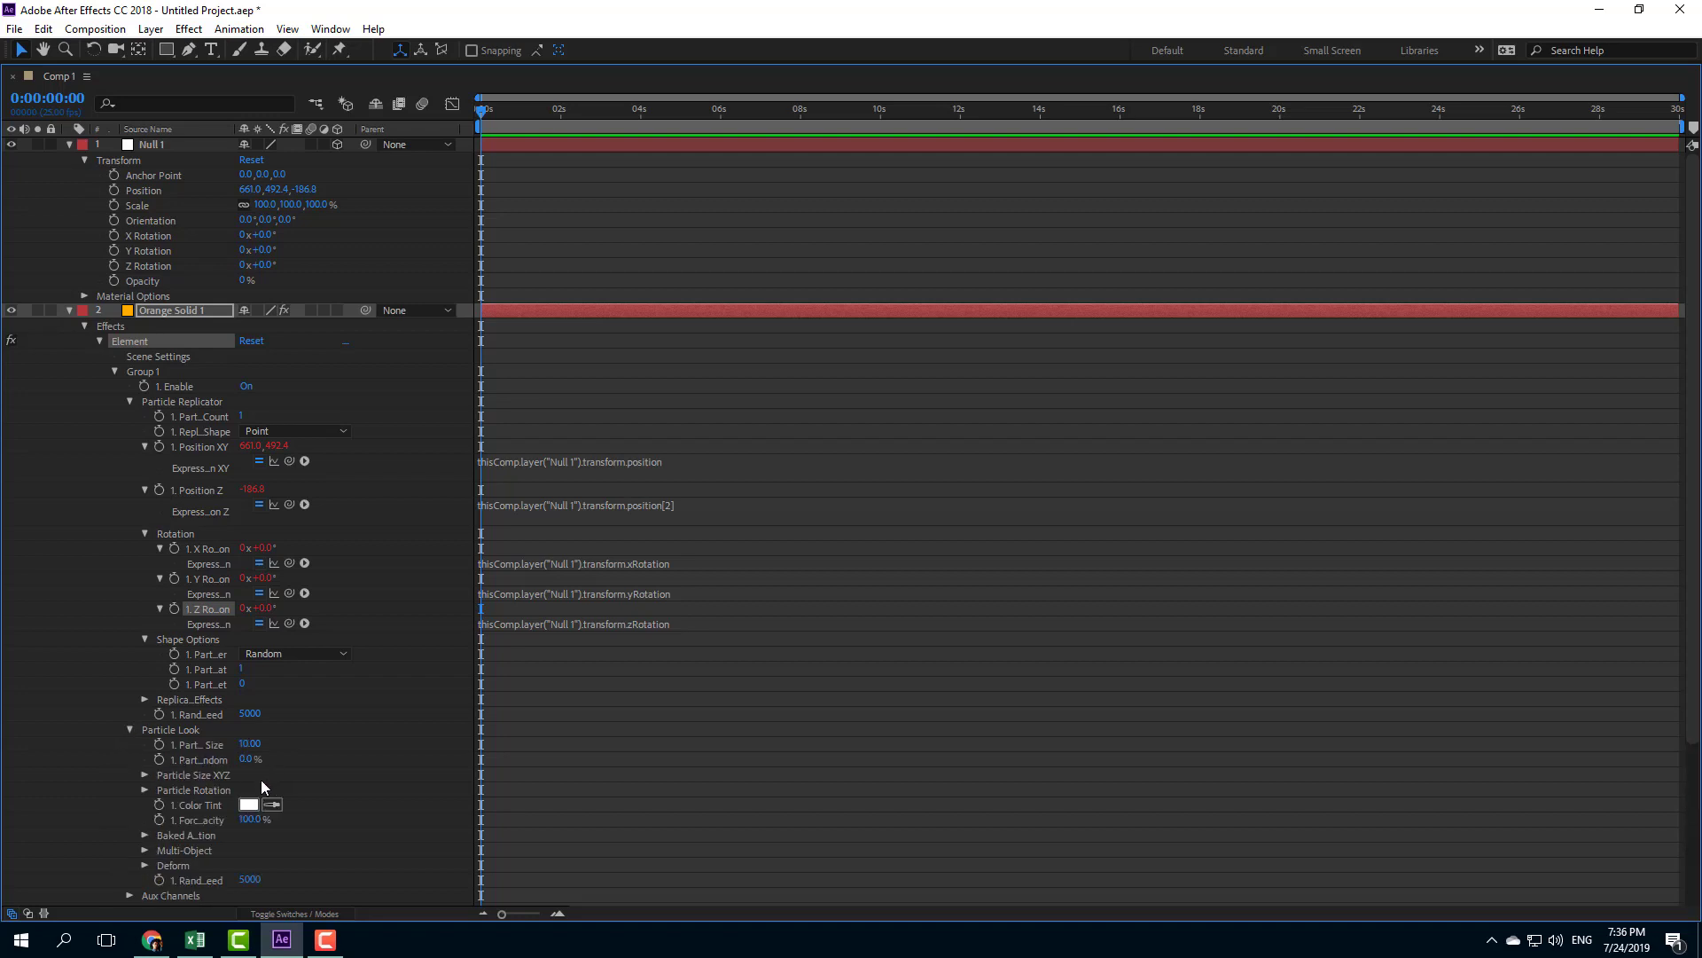
click(145, 776)
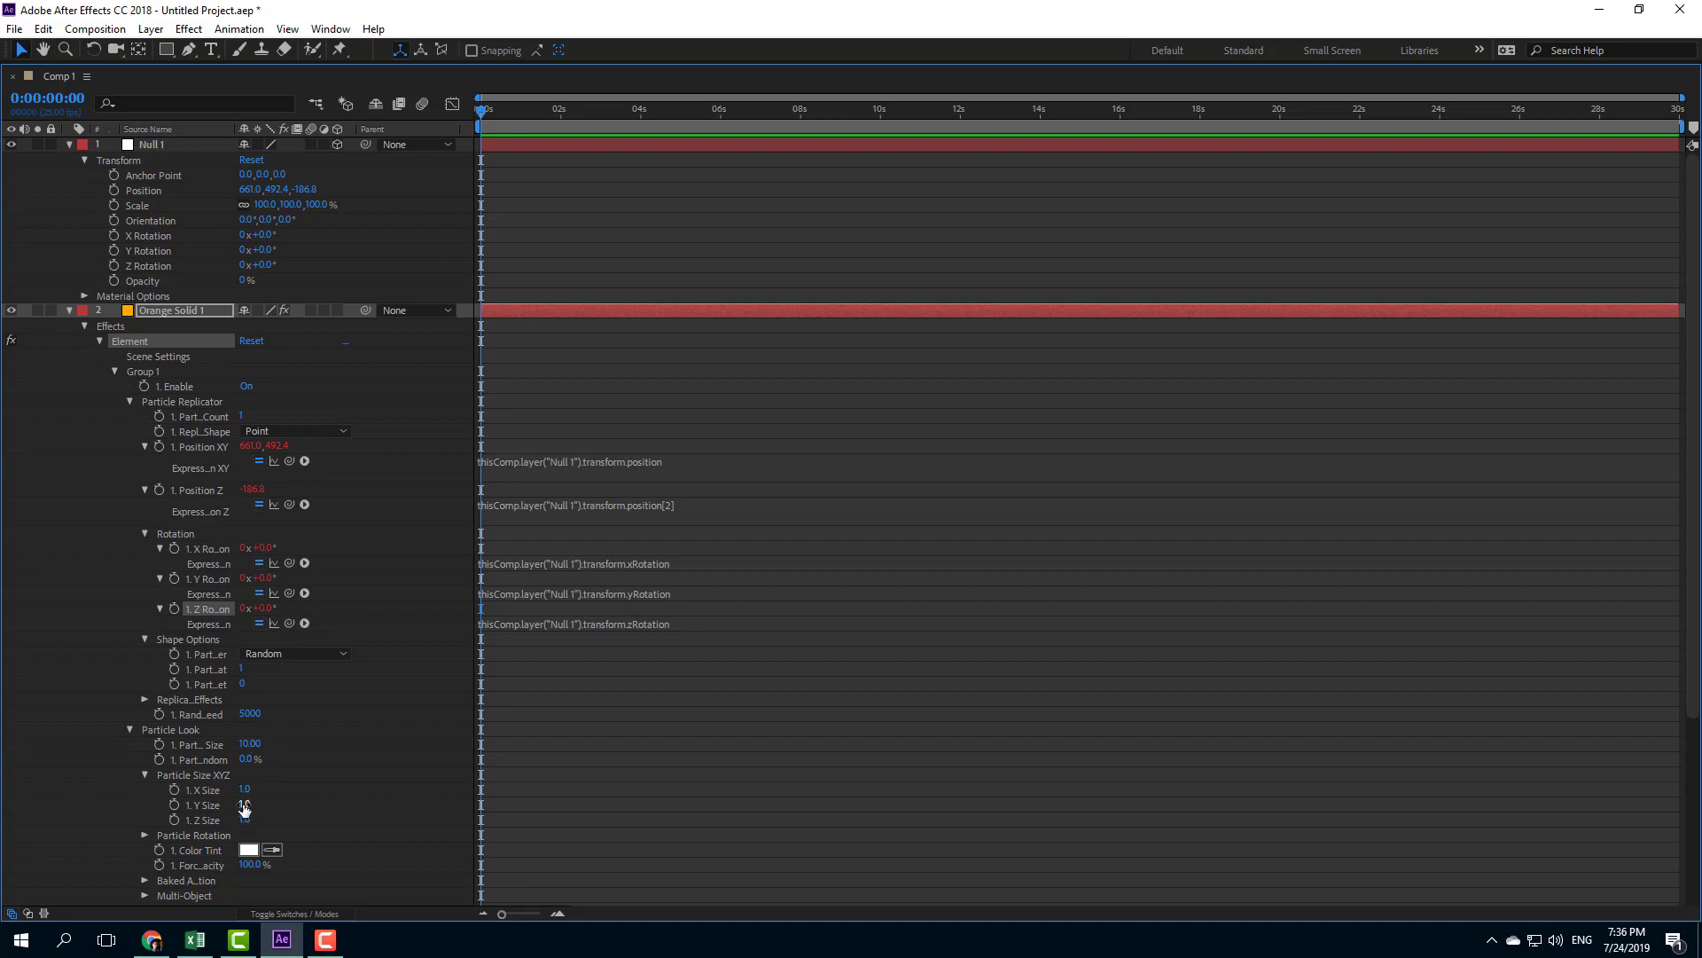
alt+click(175, 790)
alt+click(175, 820)
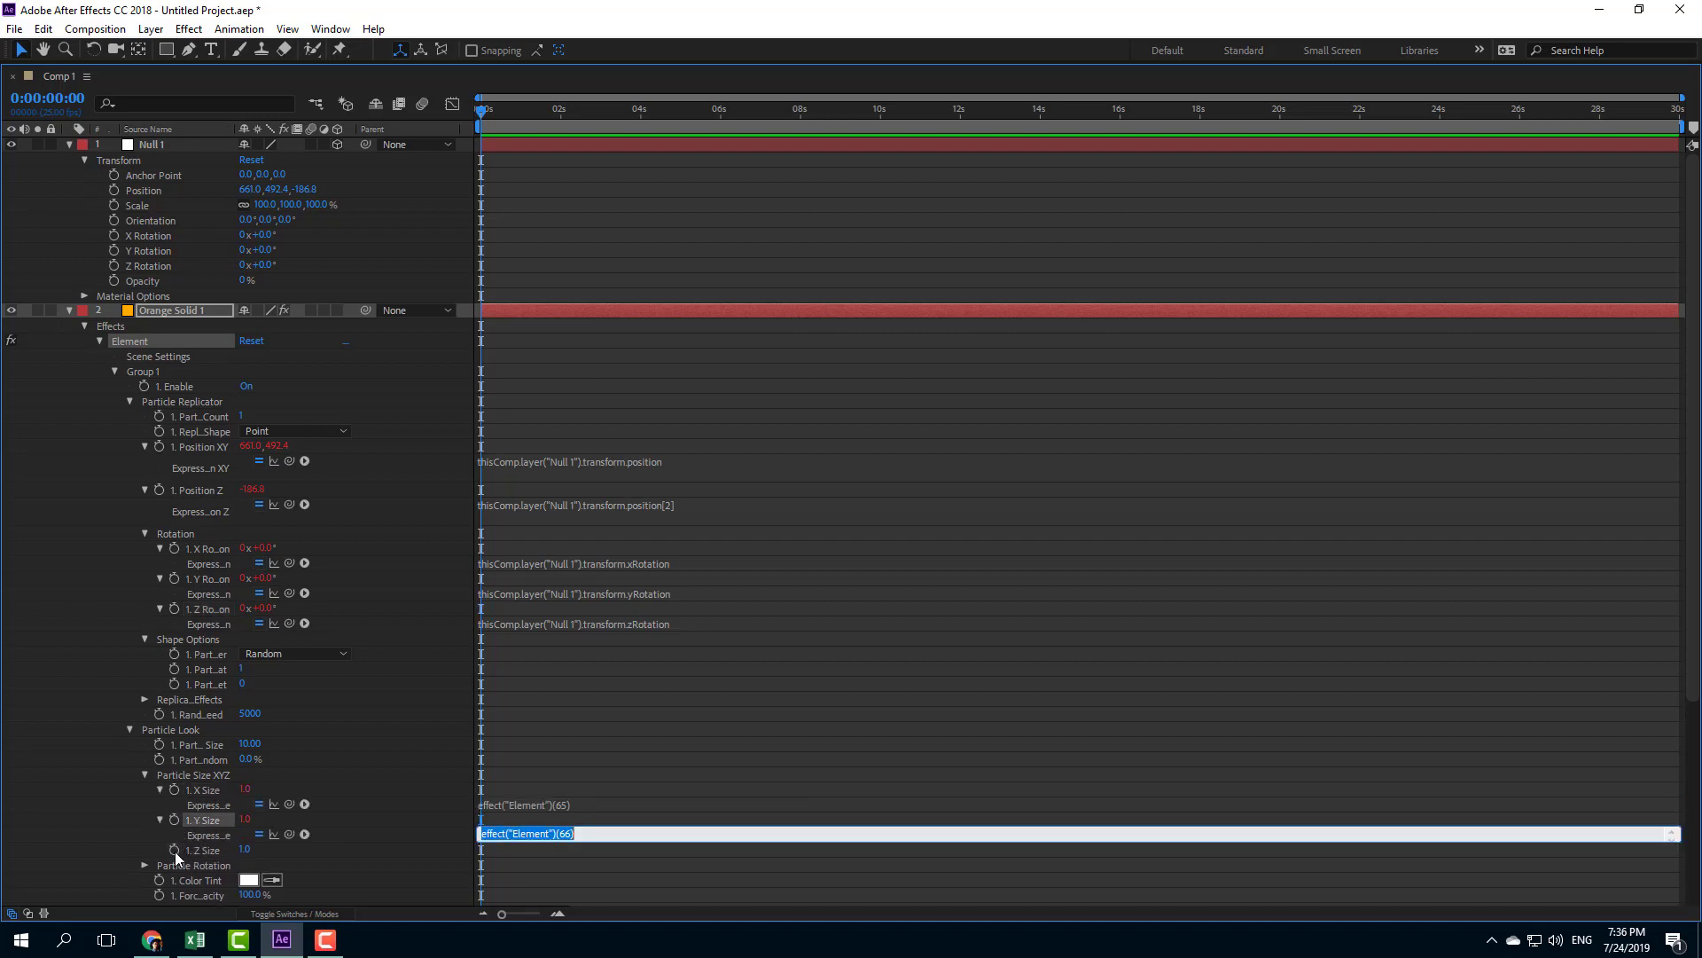
alt+click(175, 850)
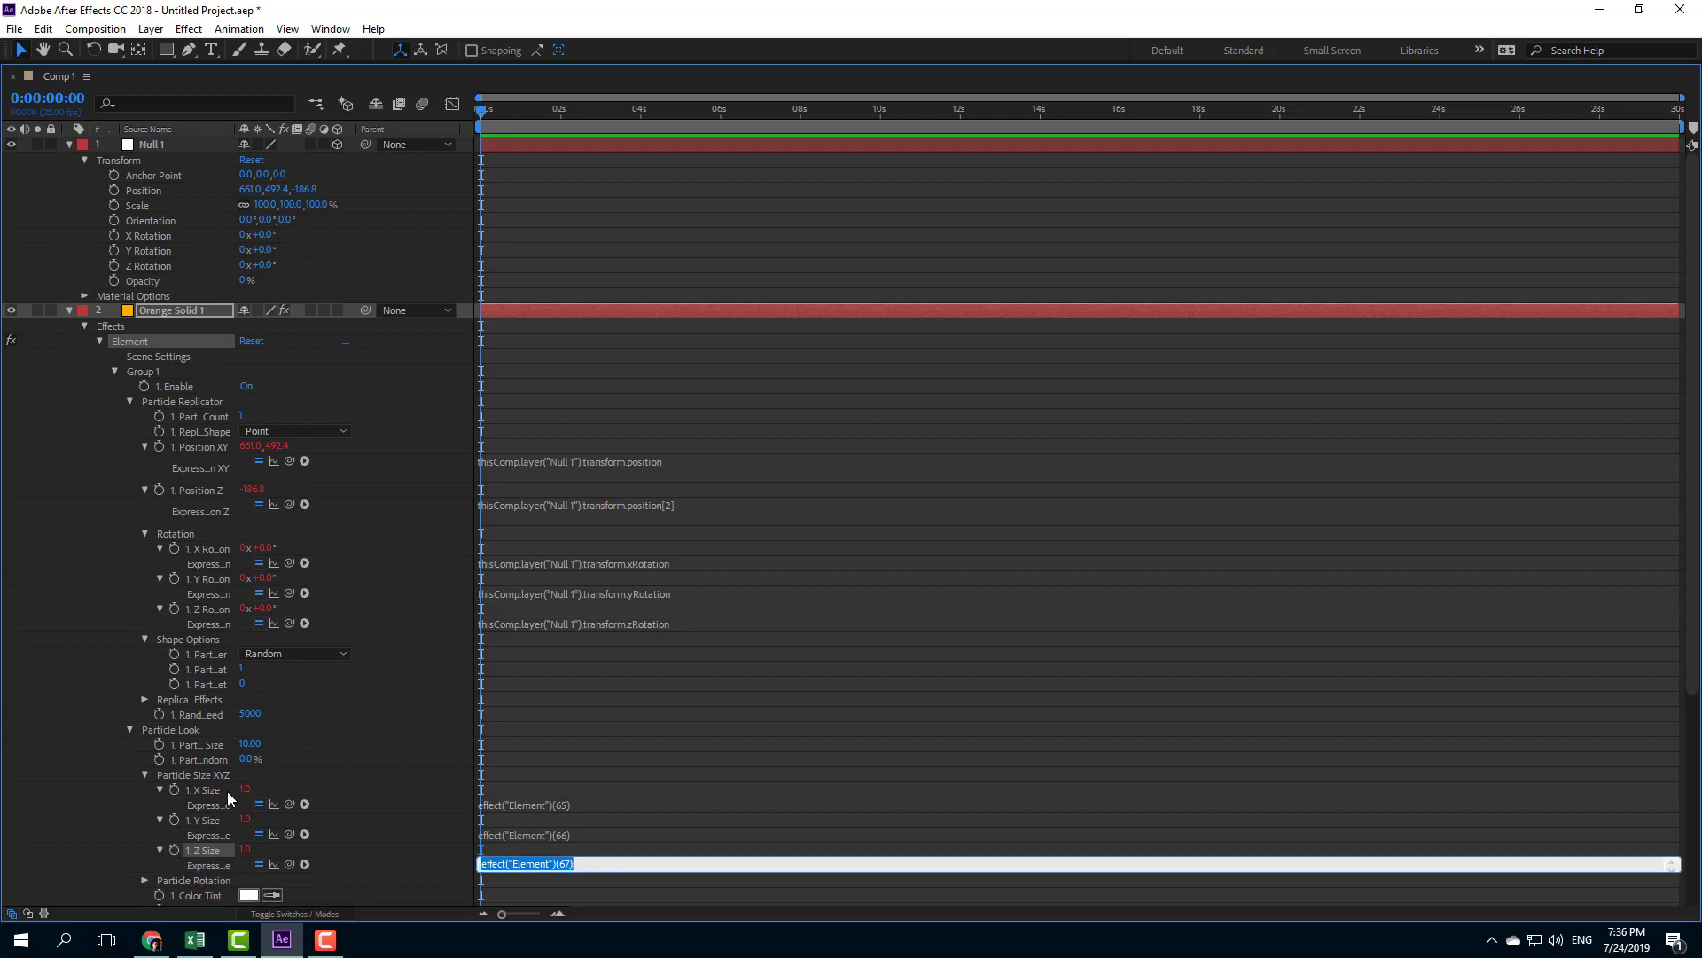
- Link X, Y and Z Size to Null 1's scale[0], [1], [2] and restore the workspace
drag(289, 804, 269, 206)
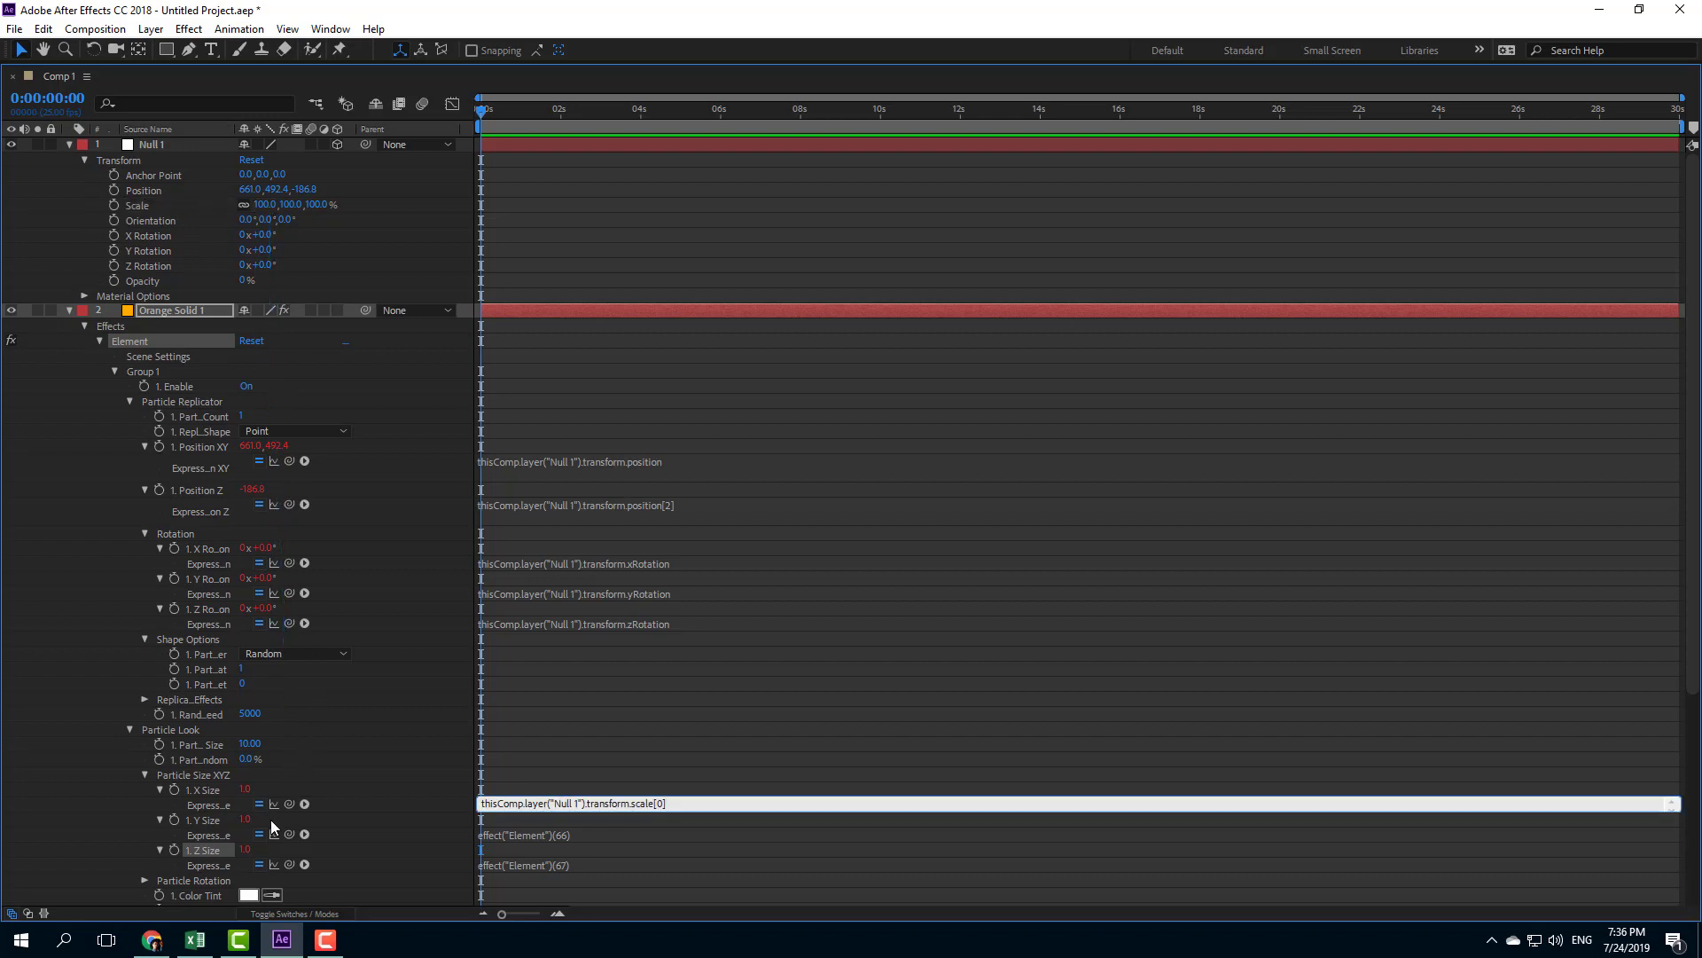
drag(289, 834, 287, 205)
drag(290, 864, 319, 209)
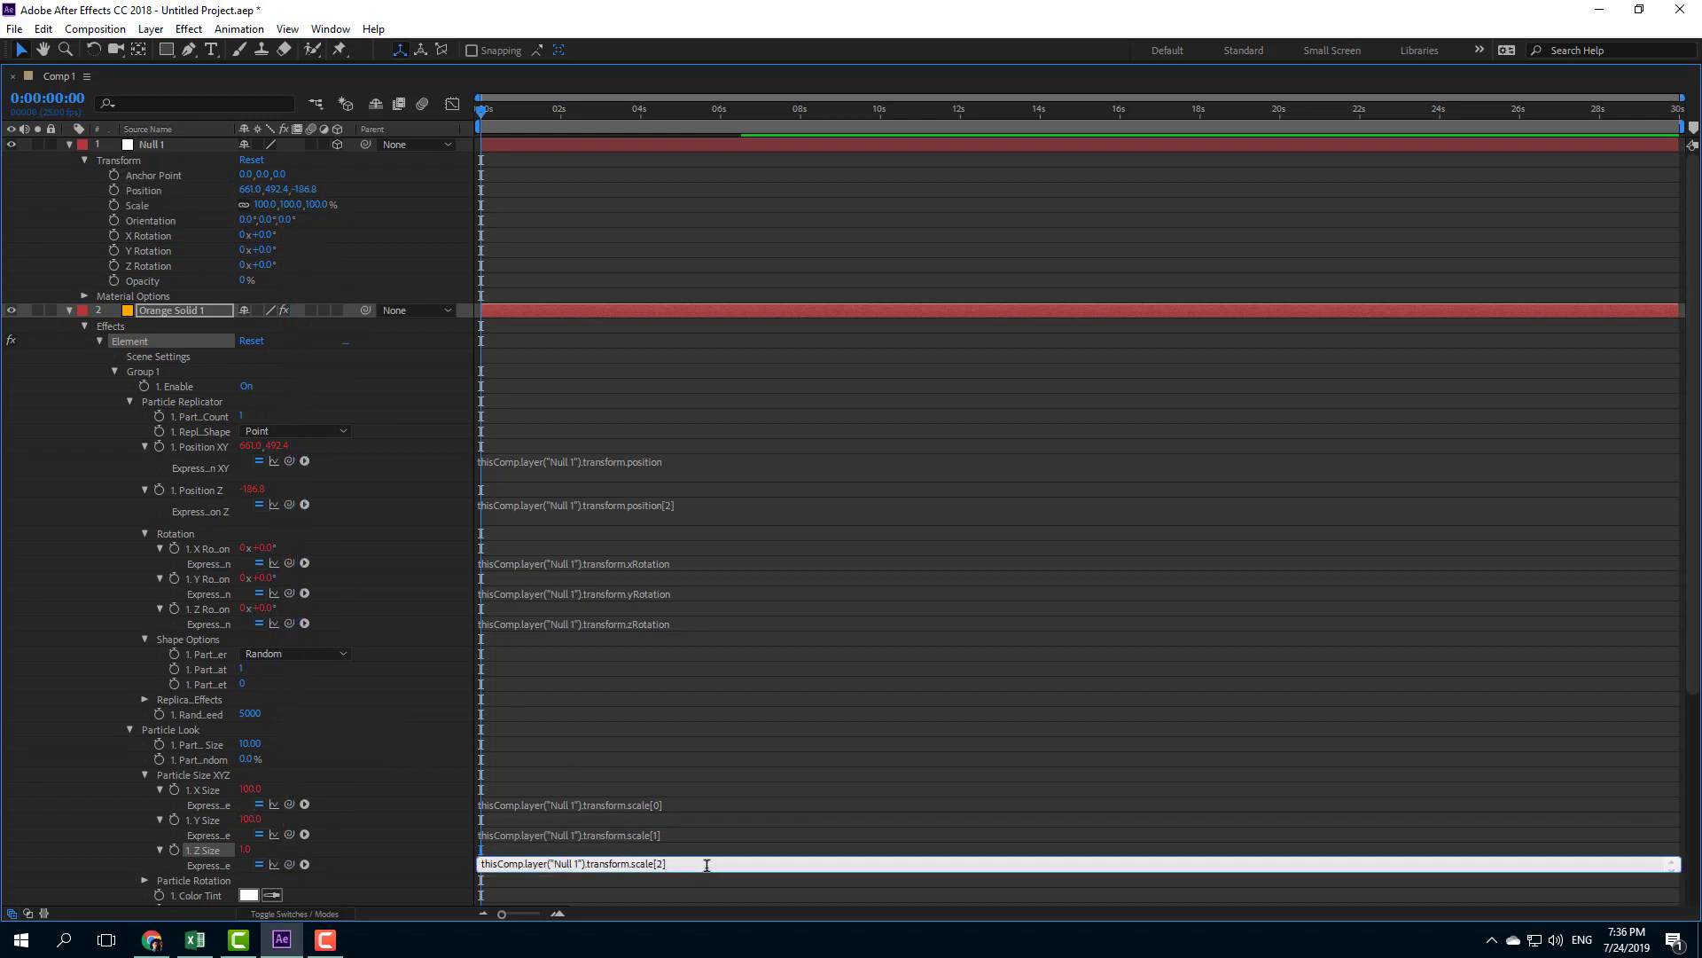
click(725, 803)
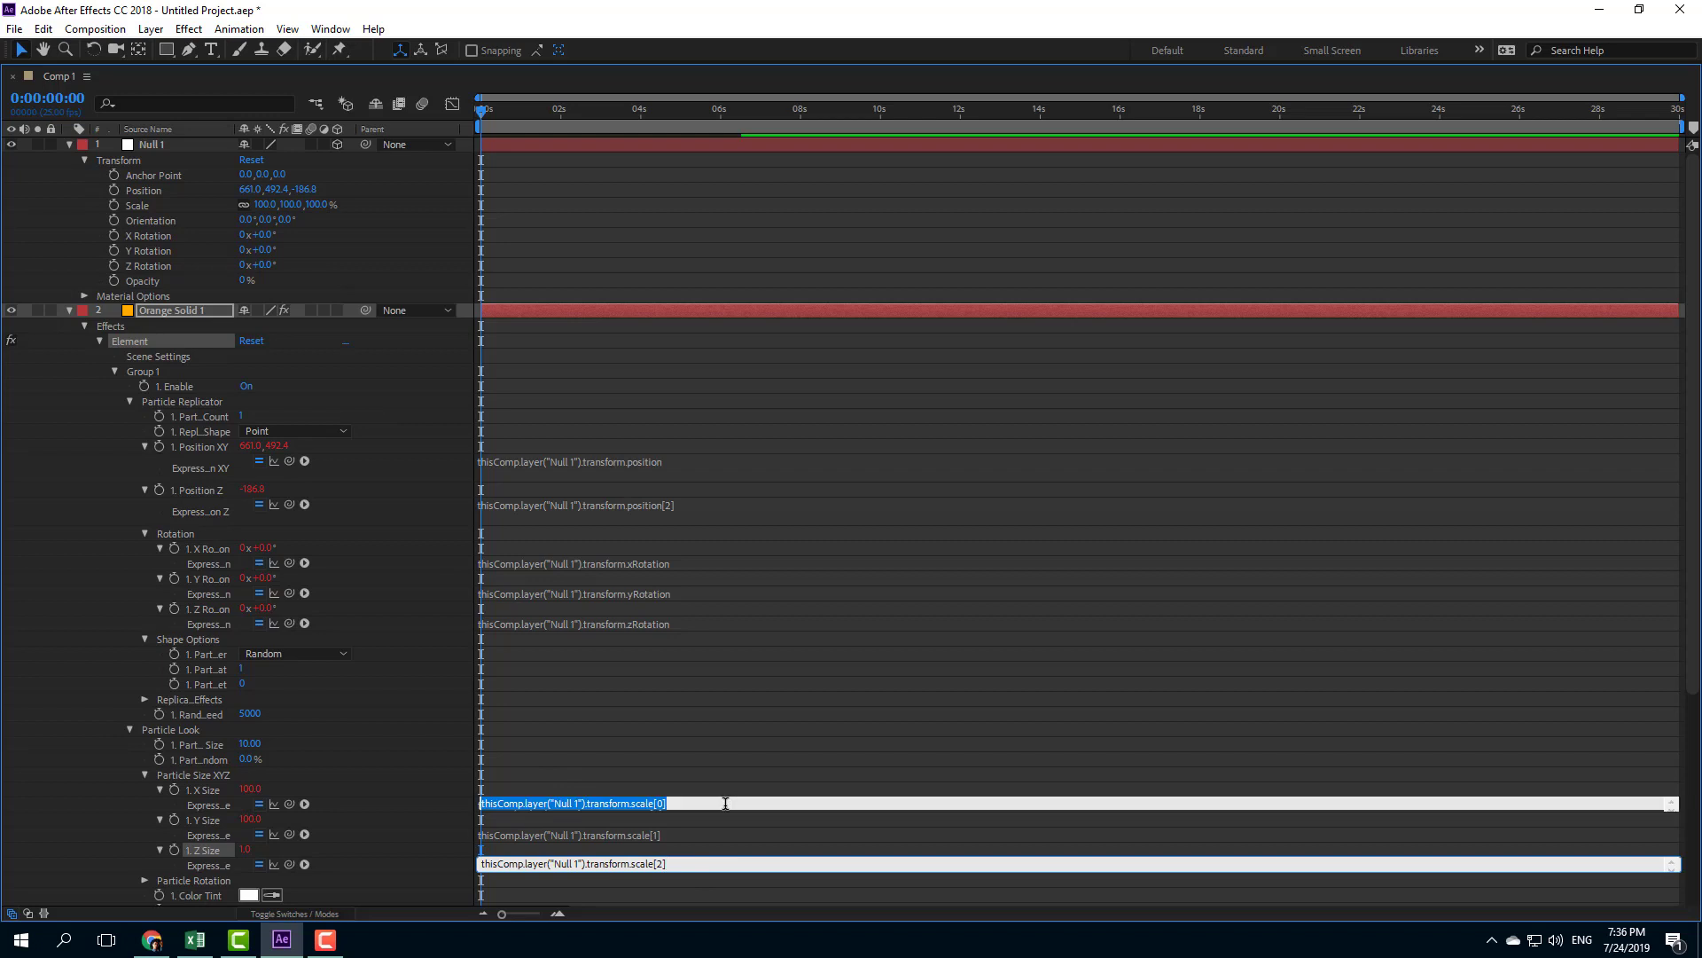
click(743, 713)
key(grave)
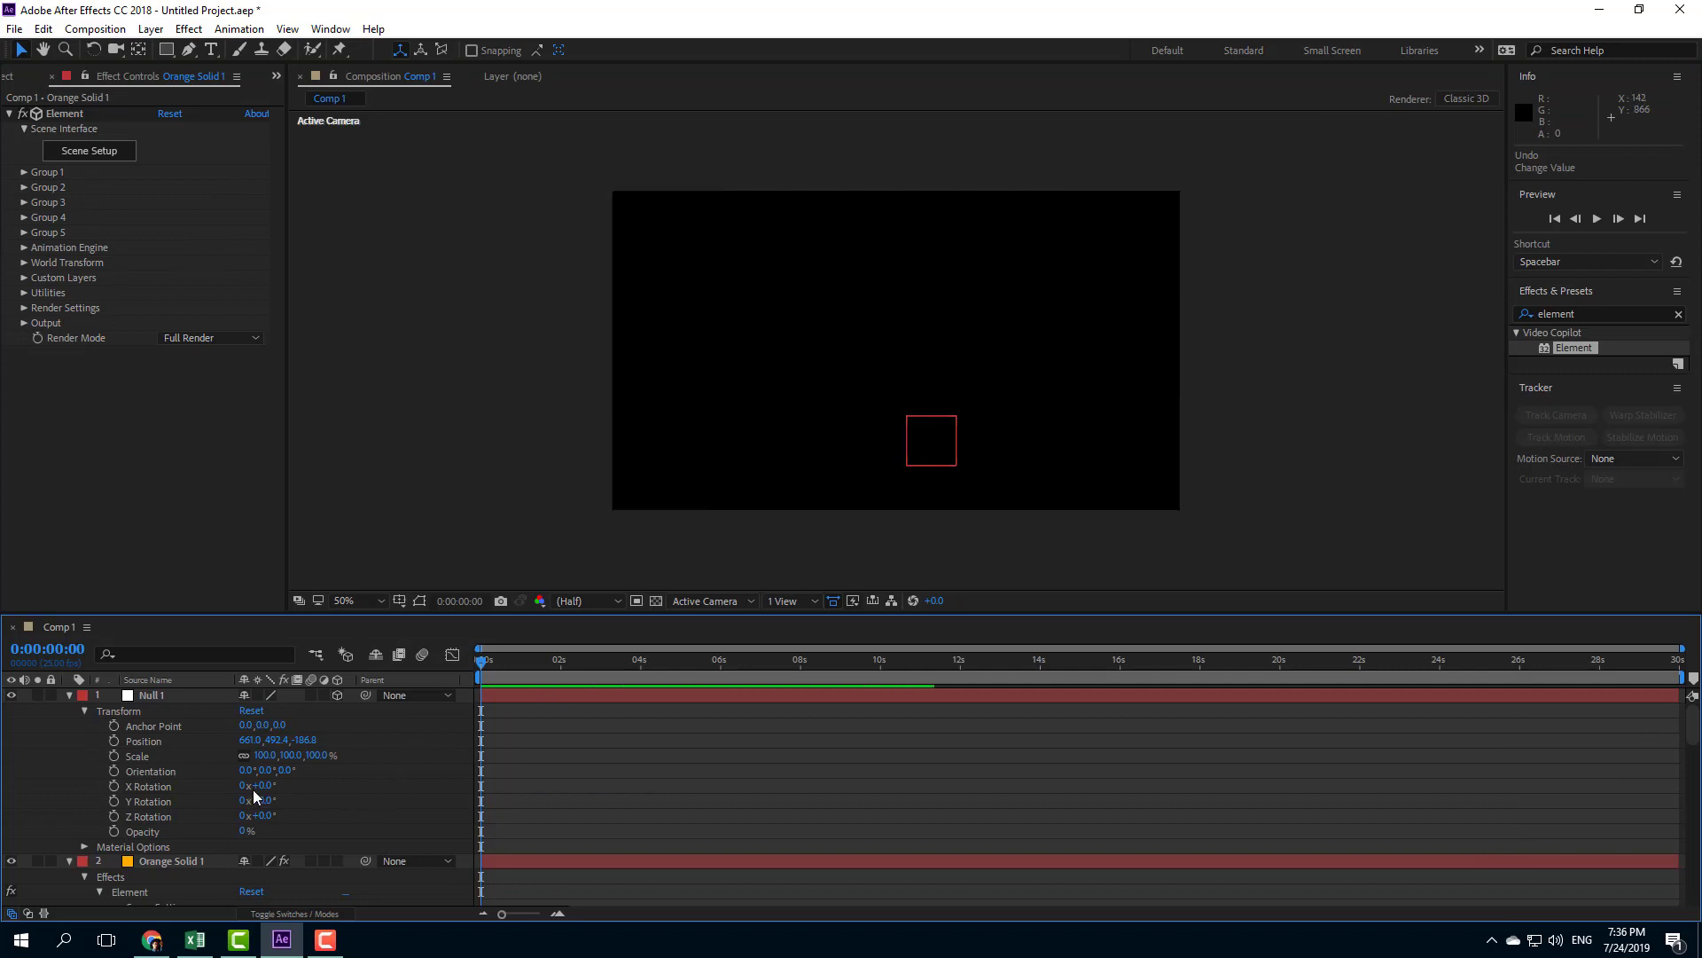
- Scrub Null 1's scale up and down to test the link, then set it uniformly to 2%
drag(284, 755, 122, 786)
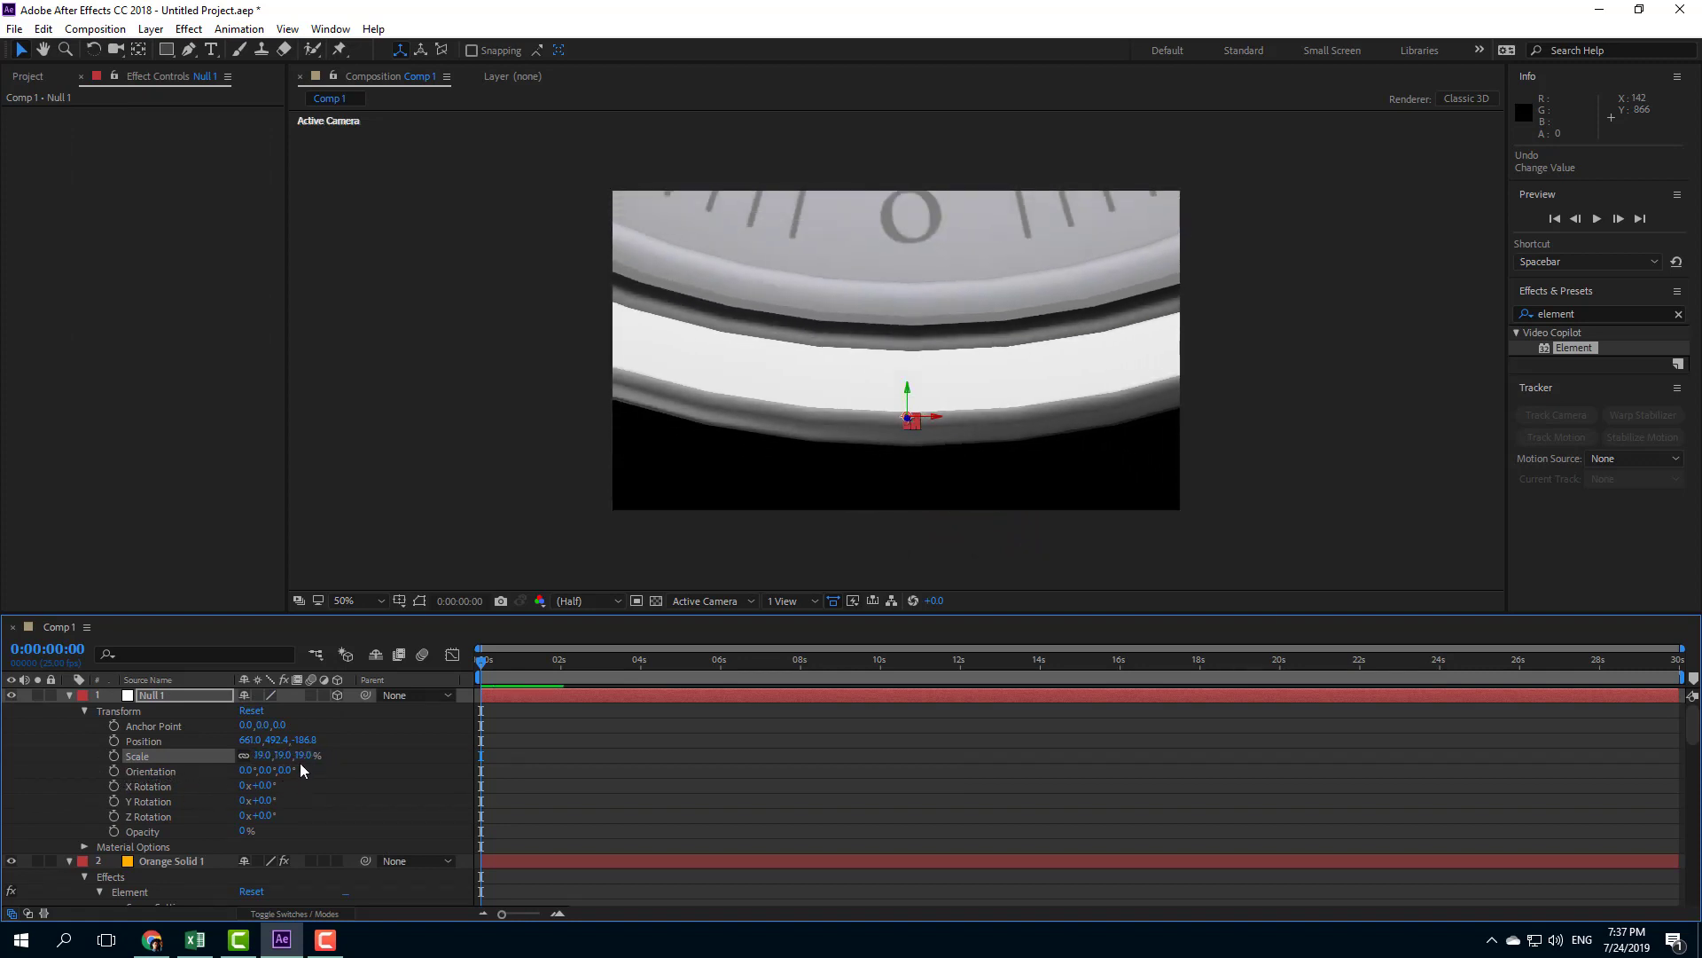
drag(304, 762, 289, 759)
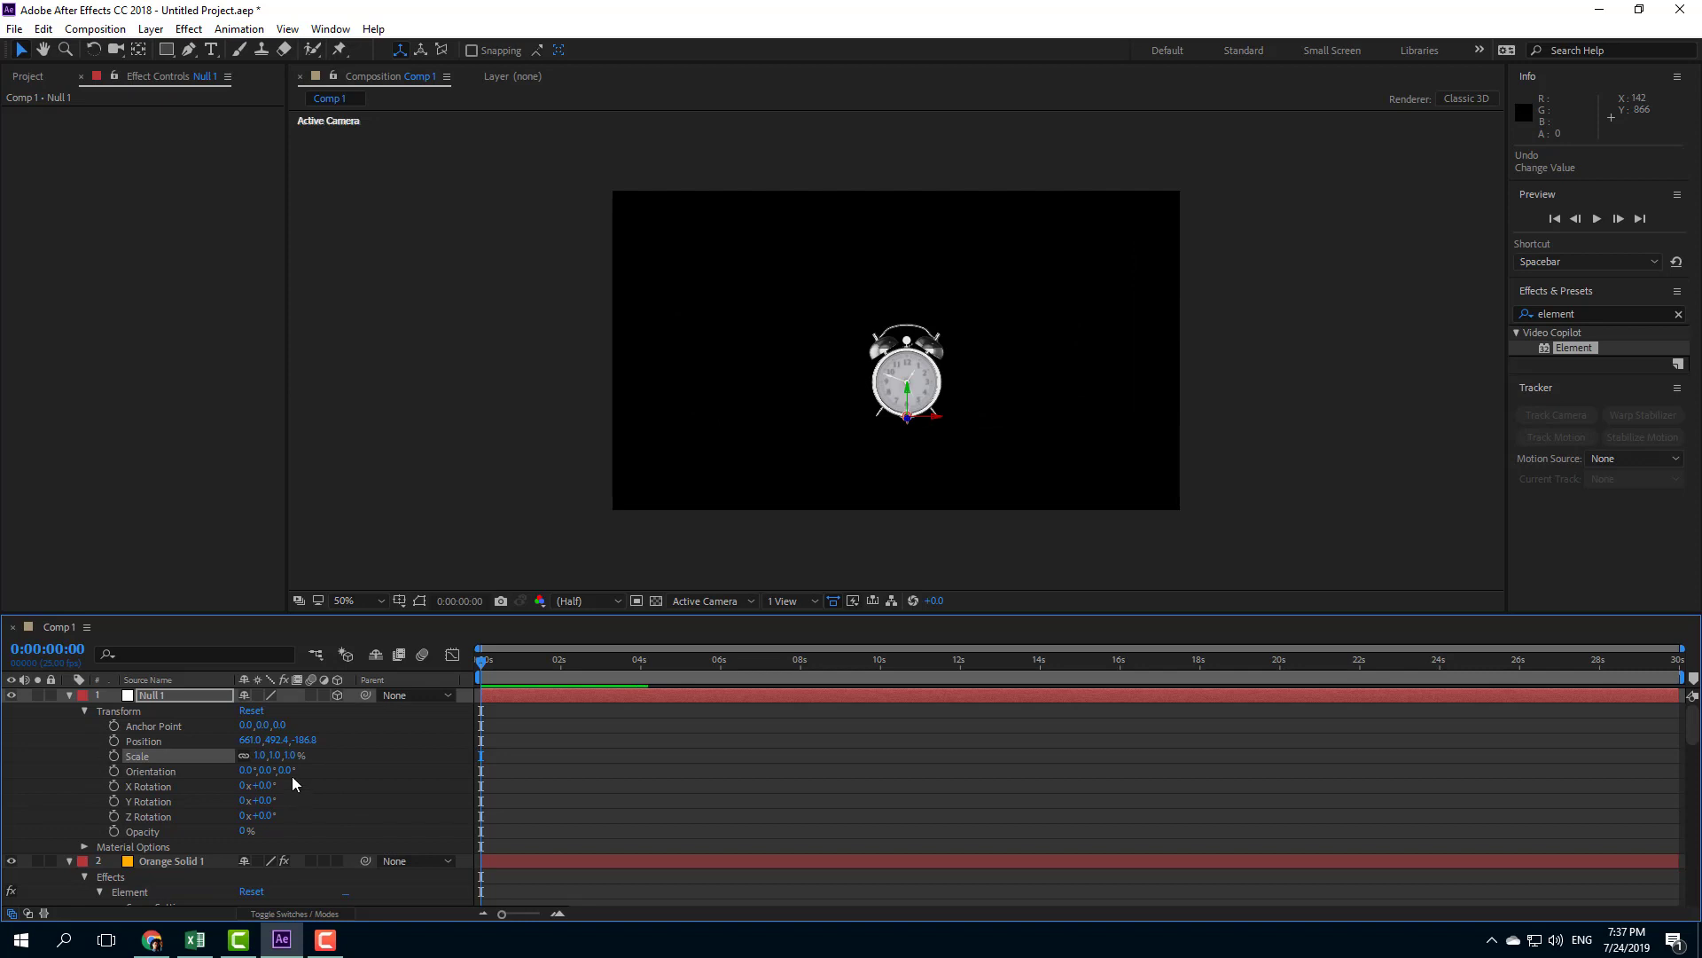
click(290, 755)
text(2)
key(Return)
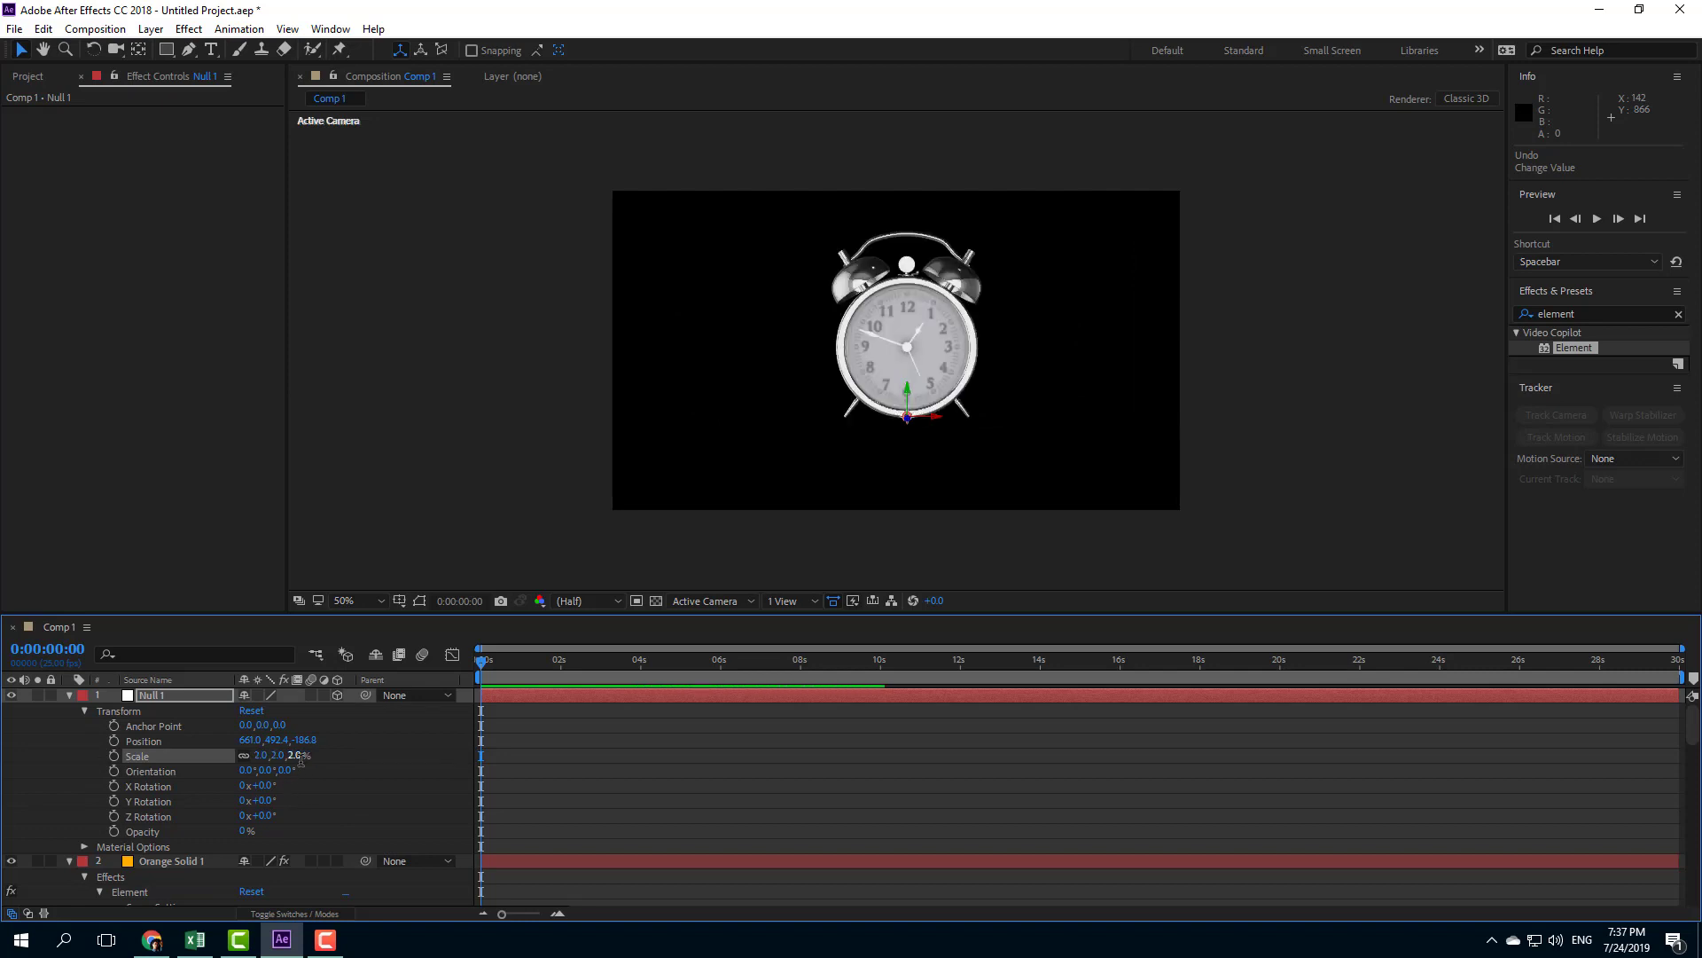
- Unlink Null 1's scale proportions and set the Y scale to 4%
click(243, 756)
text(4)
key(Return)
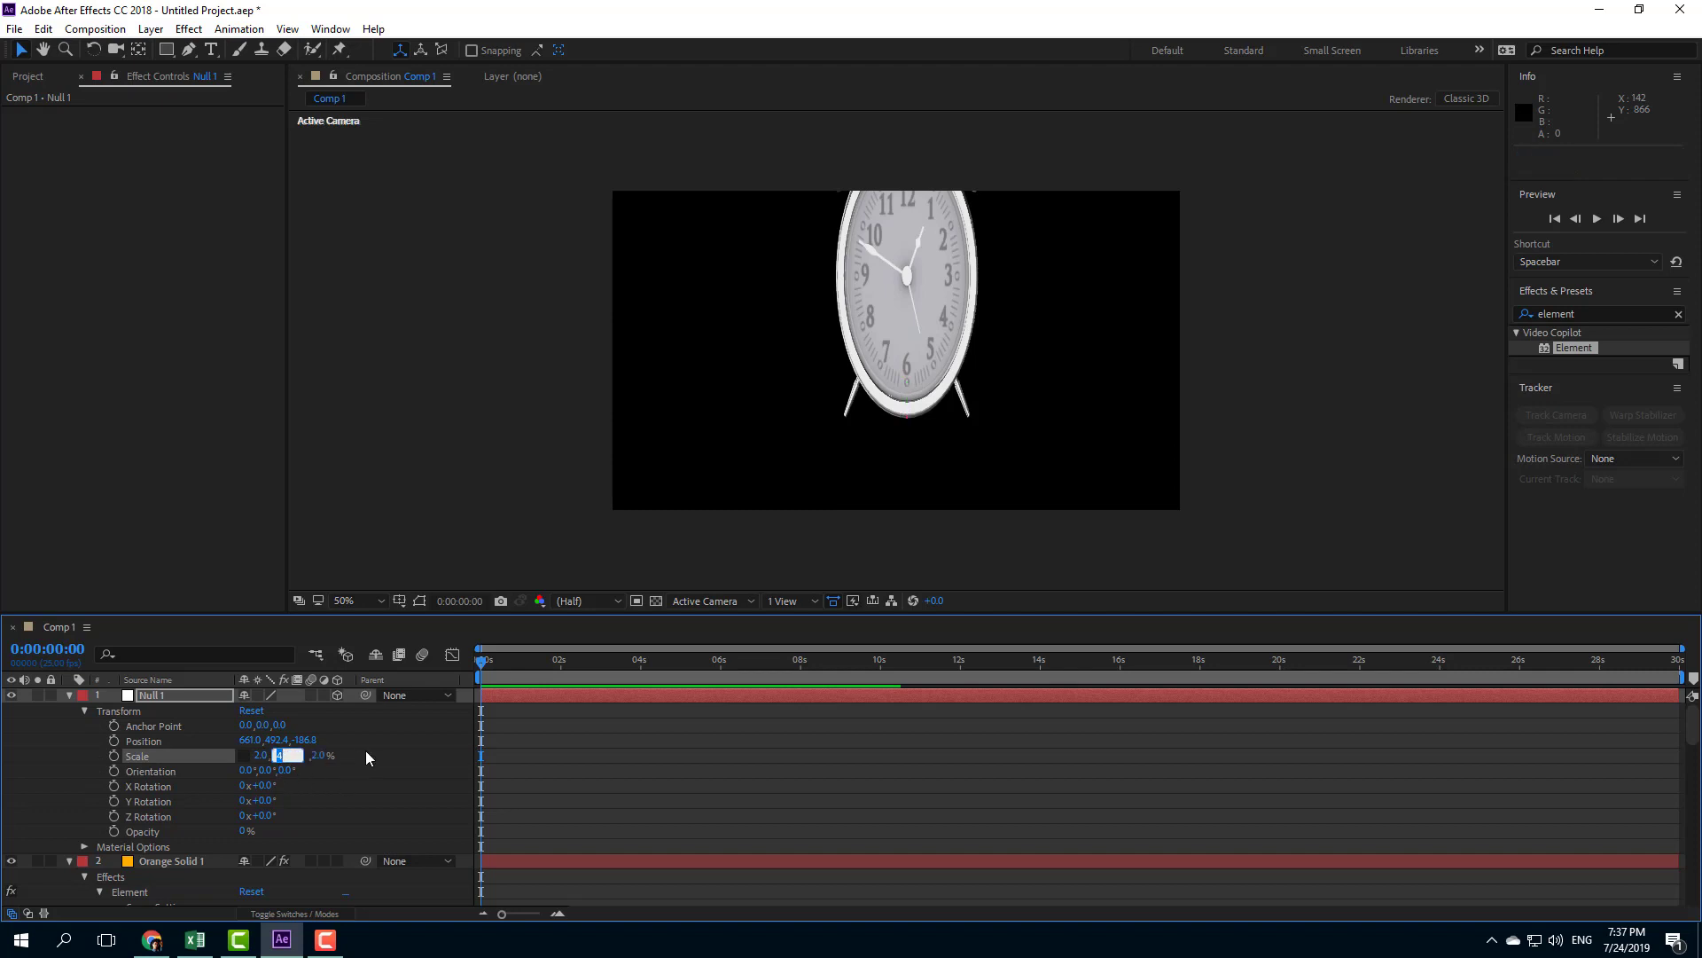
click(355, 759)
- Set Null 1's Z, X and Y scale each to 1%, giving 1.0,1.0,1.0%
click(294, 755)
text(1)
key(Return)
click(261, 755)
text(1)
key(Return)
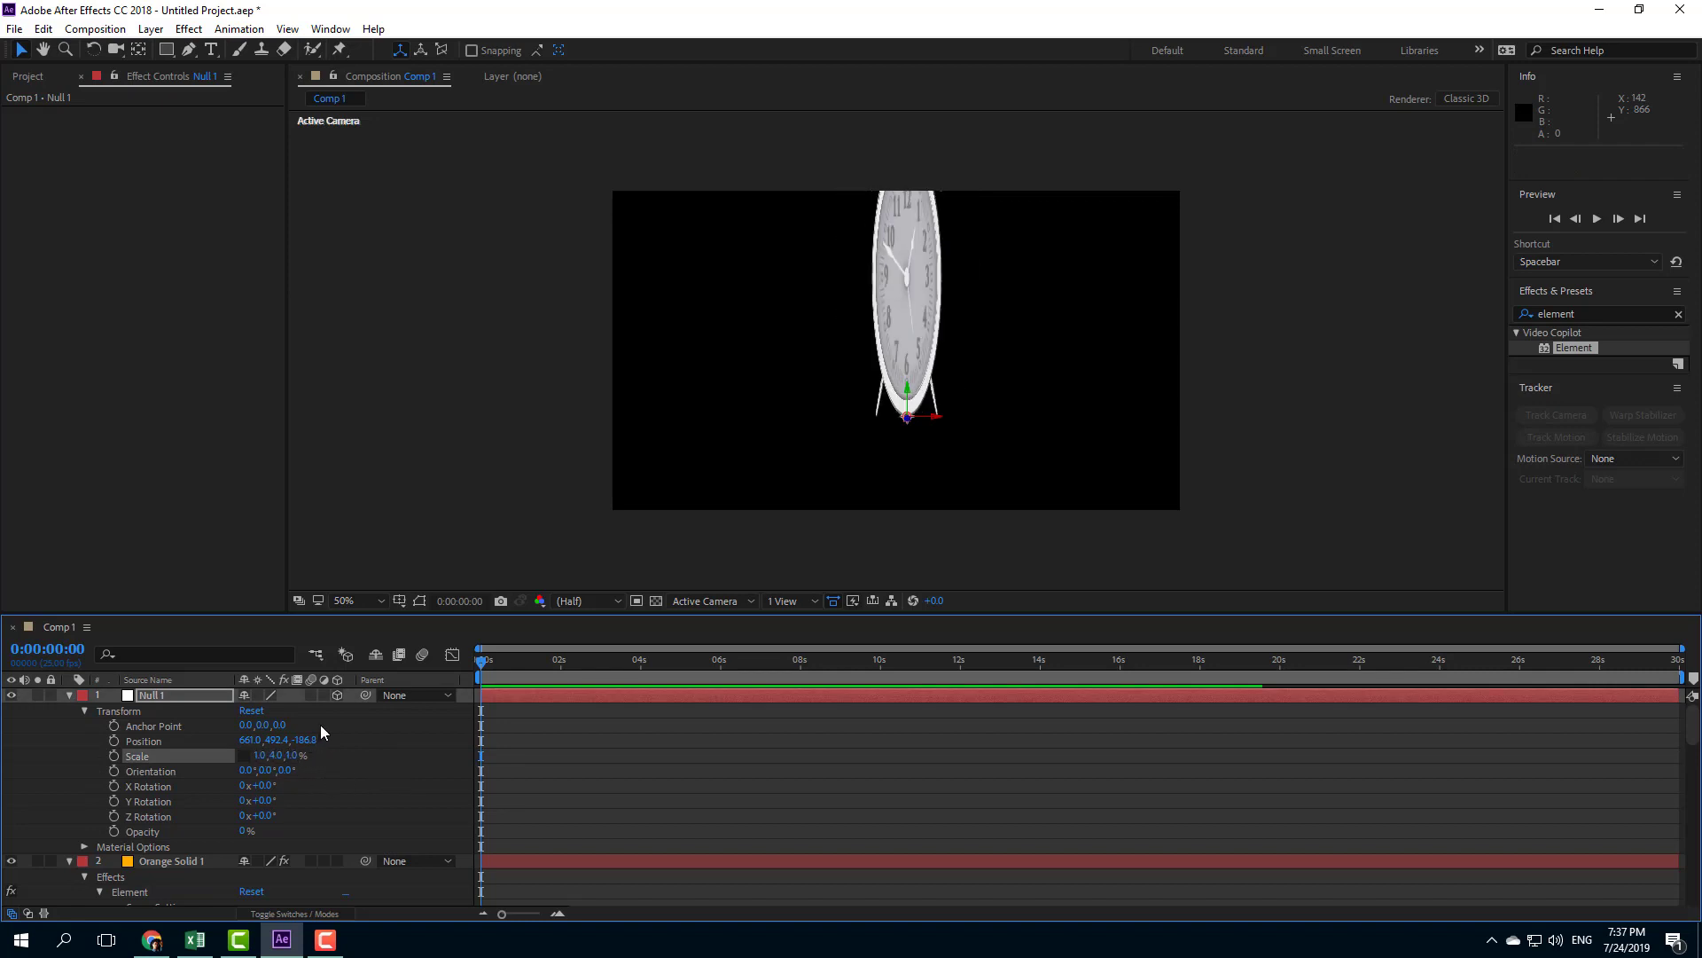
click(275, 755)
text(1)
key(Return)
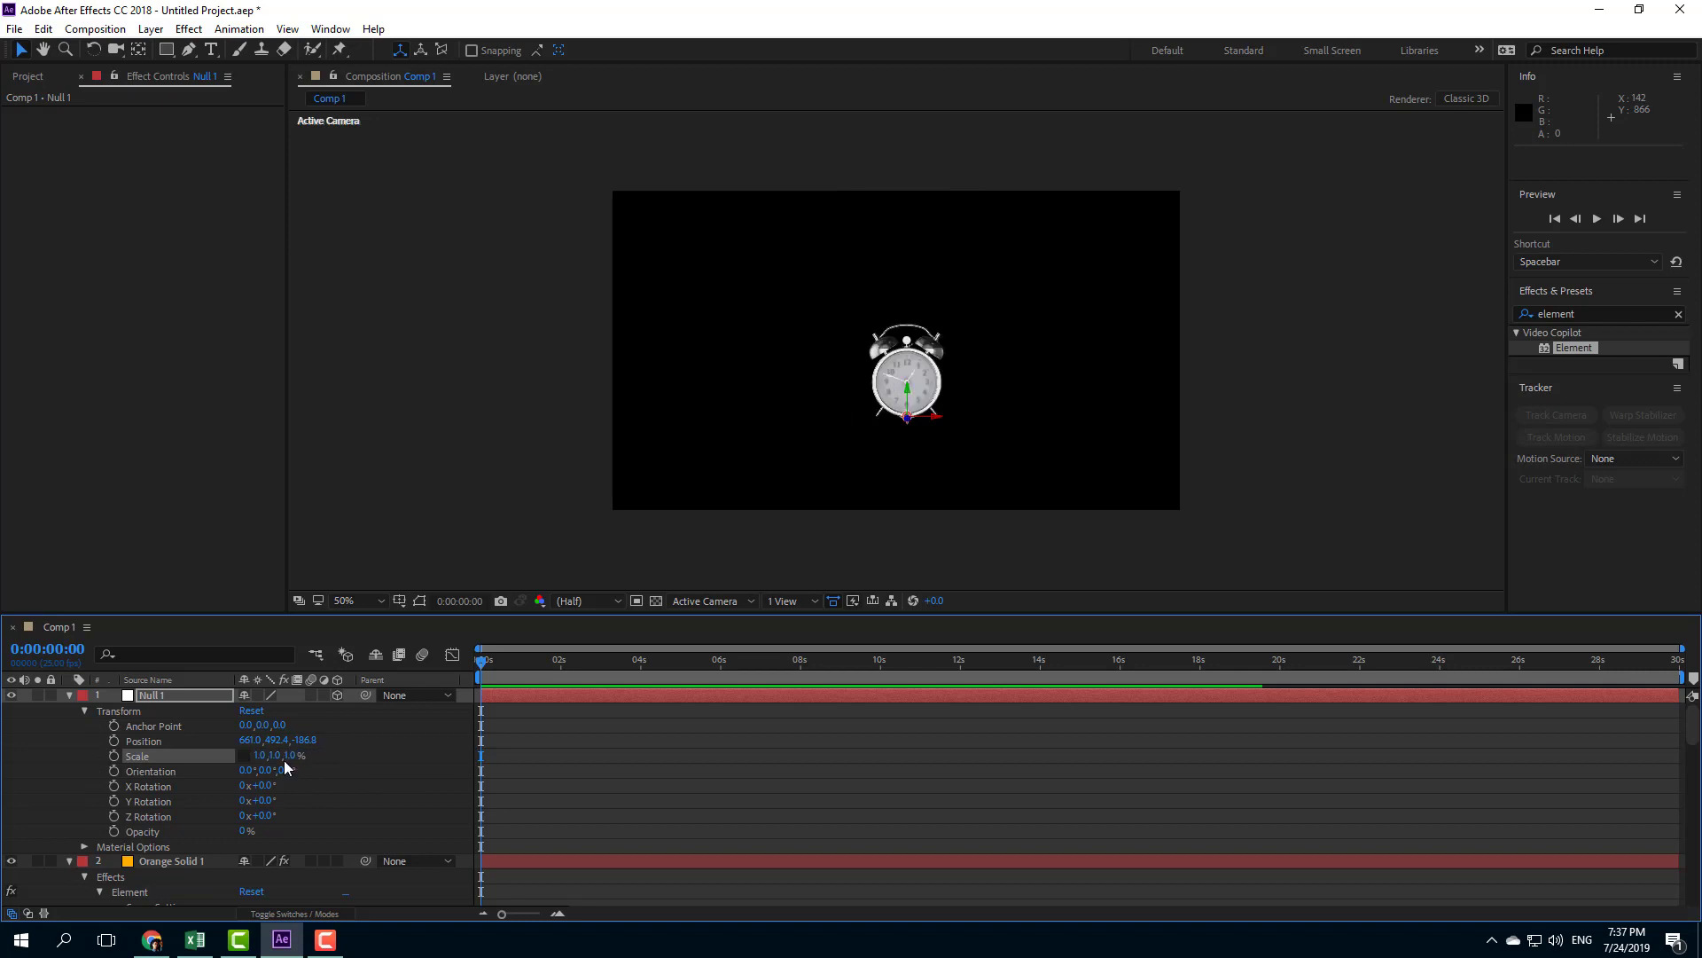
- Relink scale, test uniform resizing, and rotate Null 1 to 1x+154°, 1x+125°, 1x+222° on X, Y, Z
click(245, 754)
drag(285, 757, 585, 830)
drag(257, 800, 761, 796)
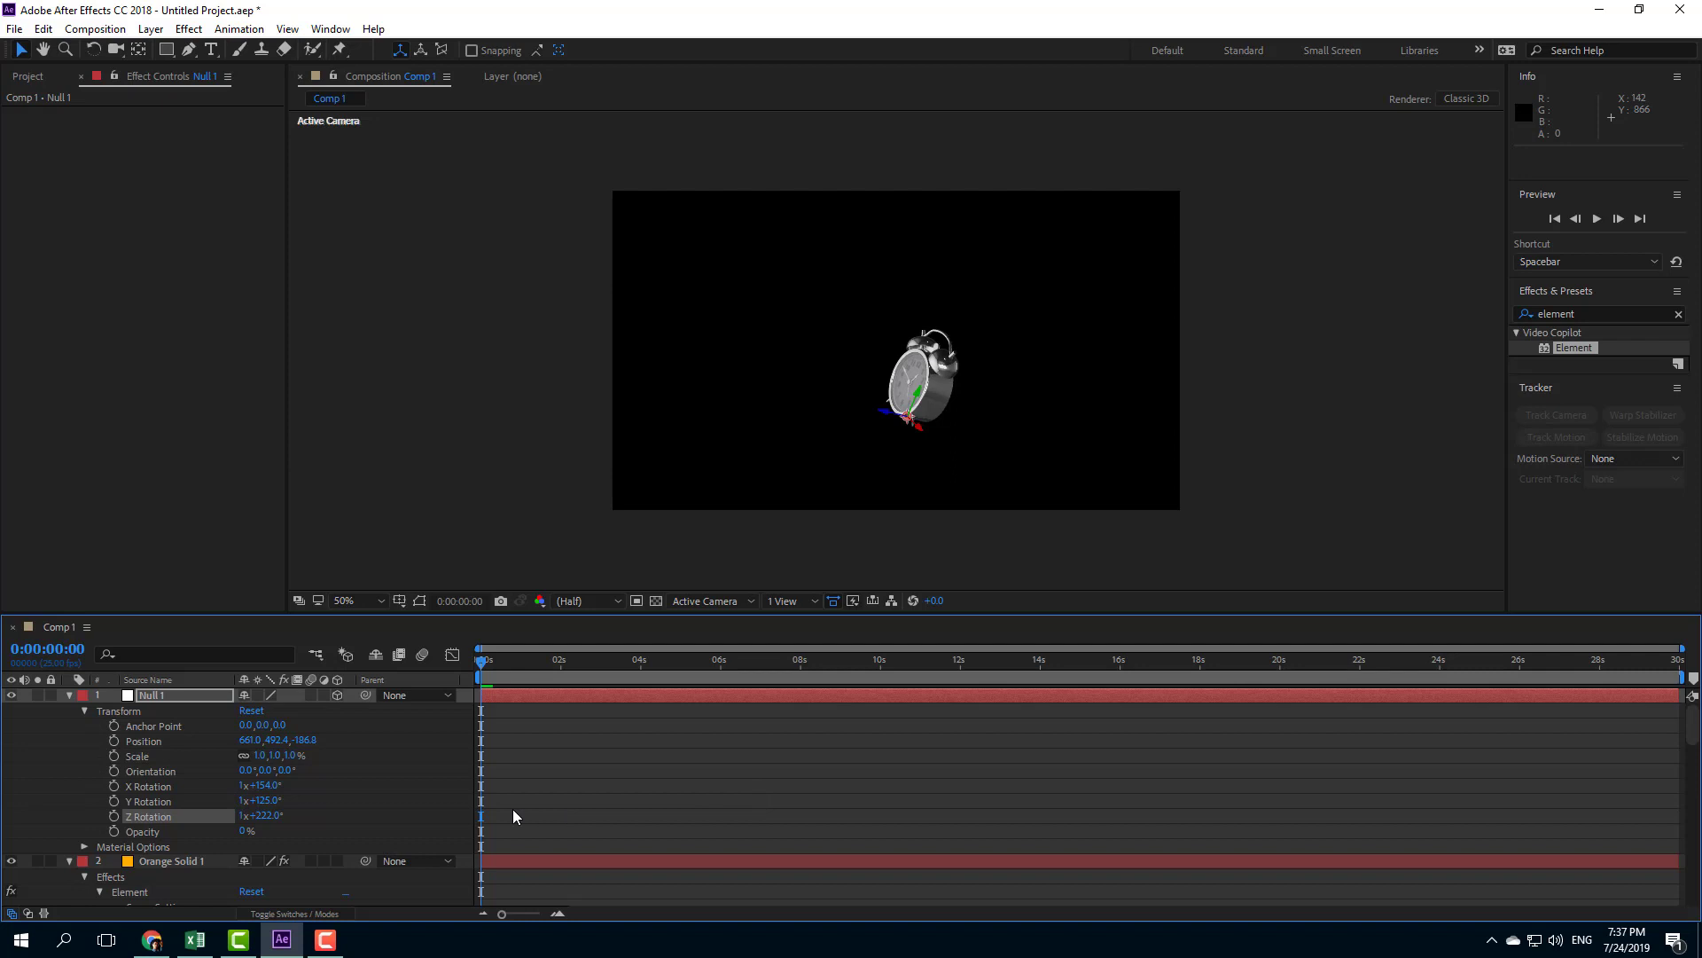
- Select Orange Solid 1 and scroll through its properties to check the expressions
click(348, 861)
scroll(347, 862, down, 5)
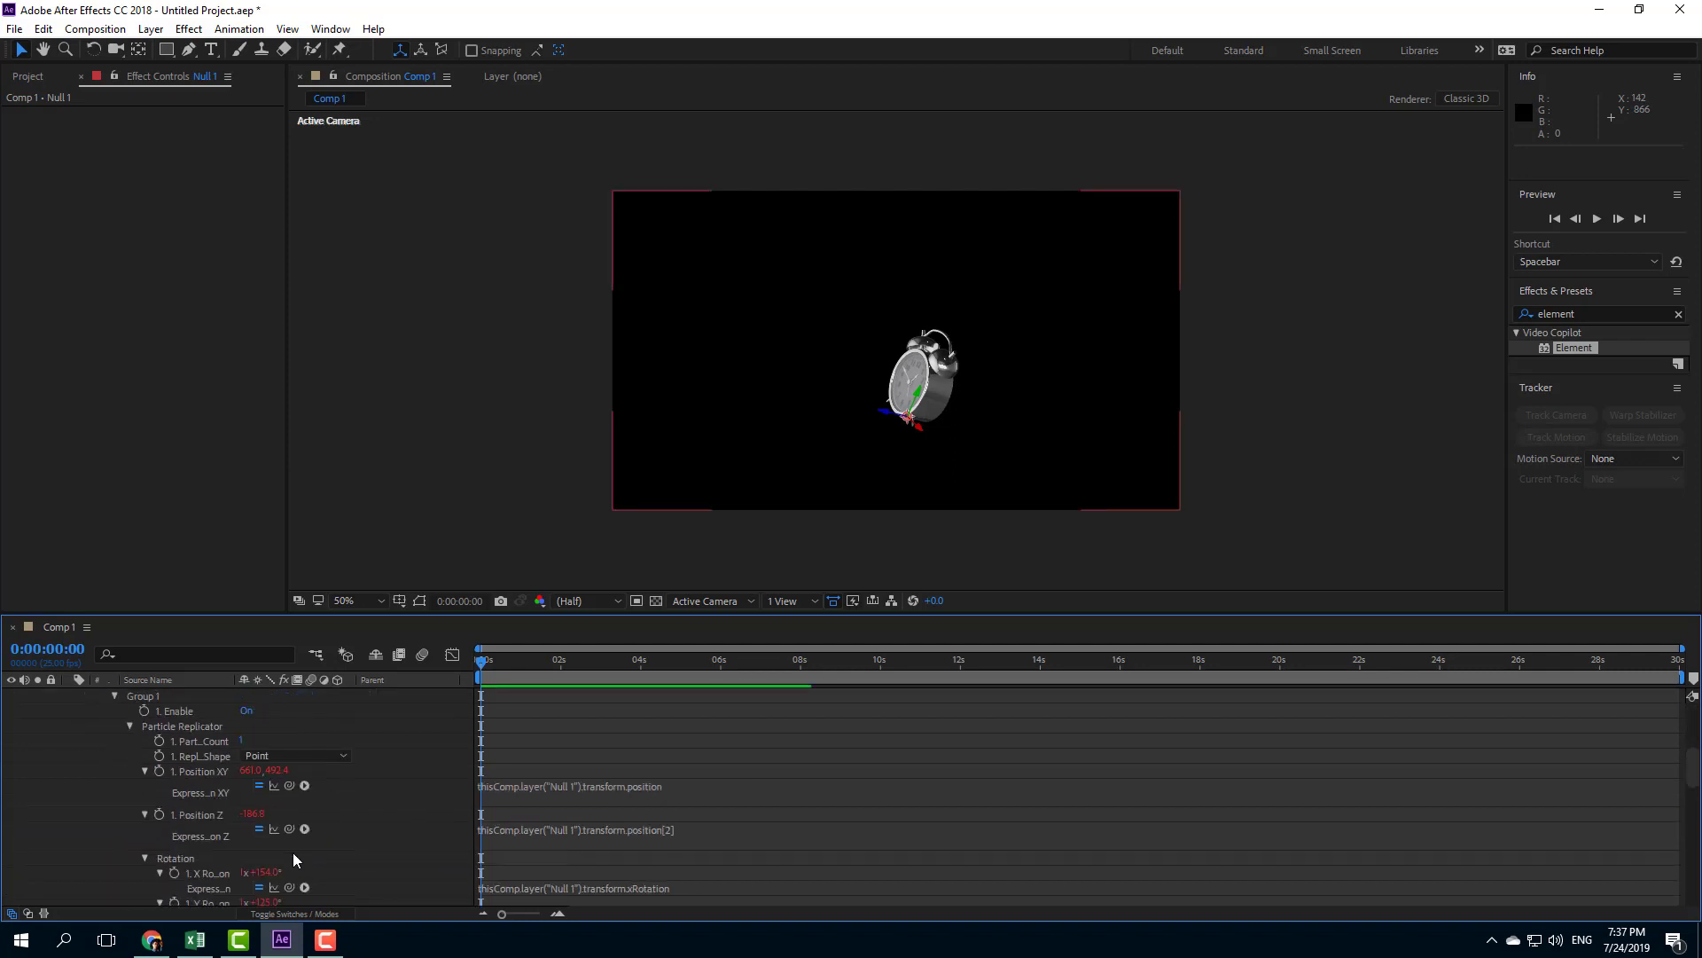
scroll(363, 863, up, 5)
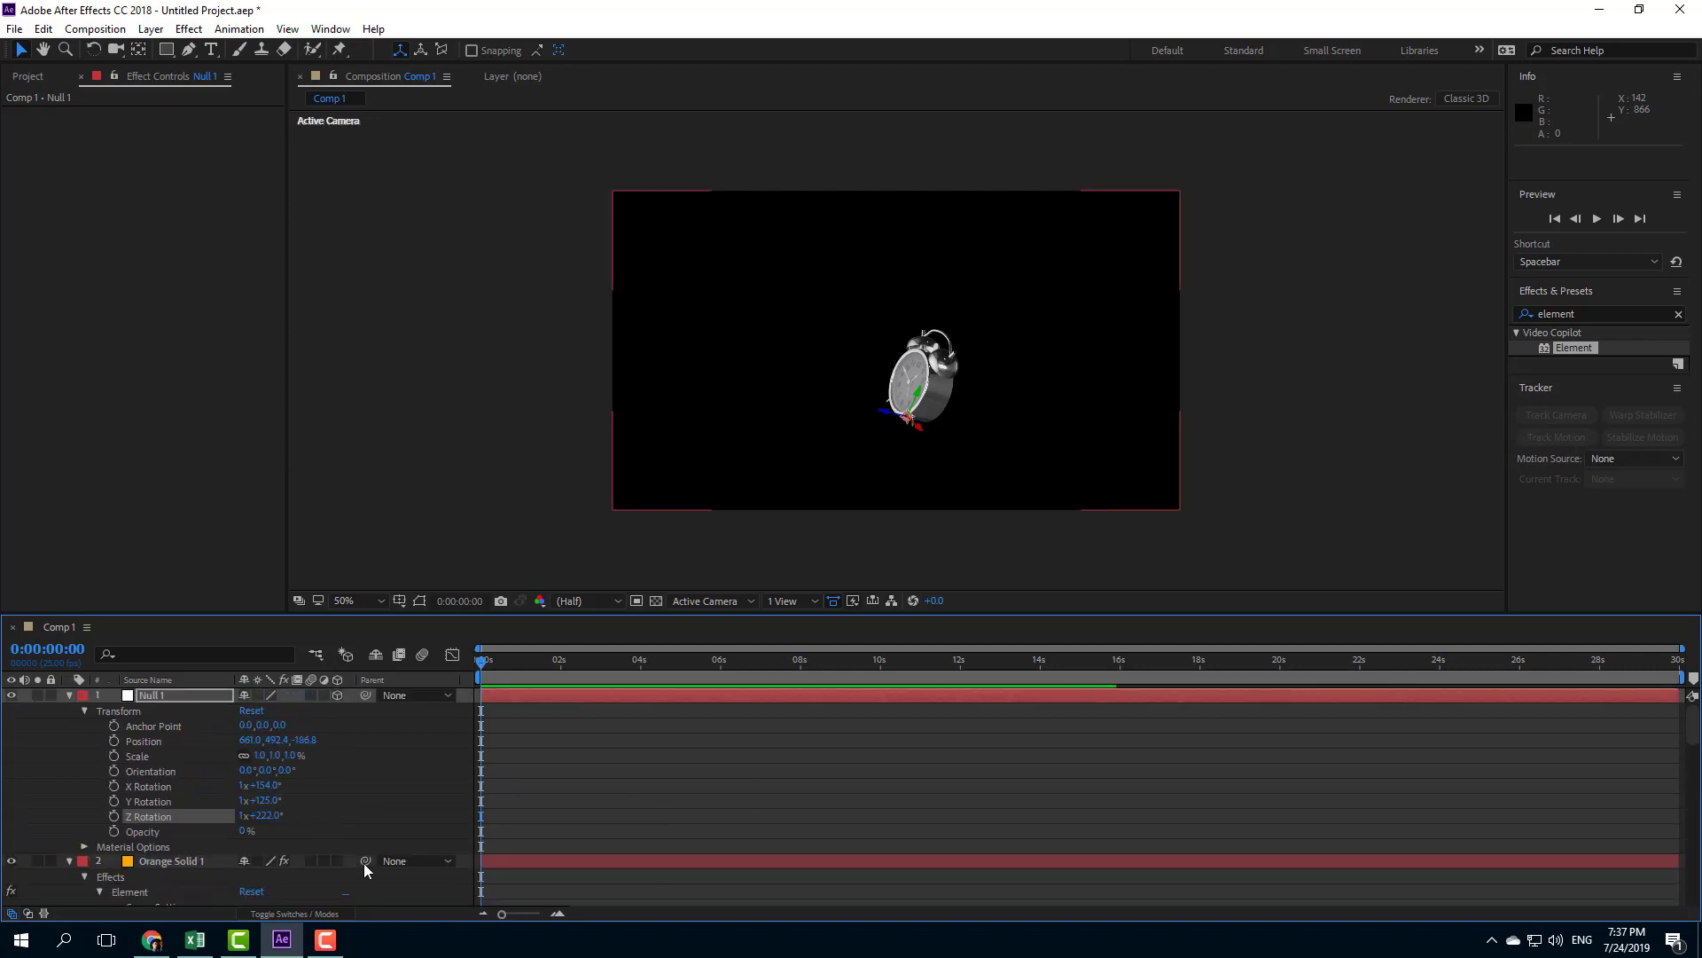